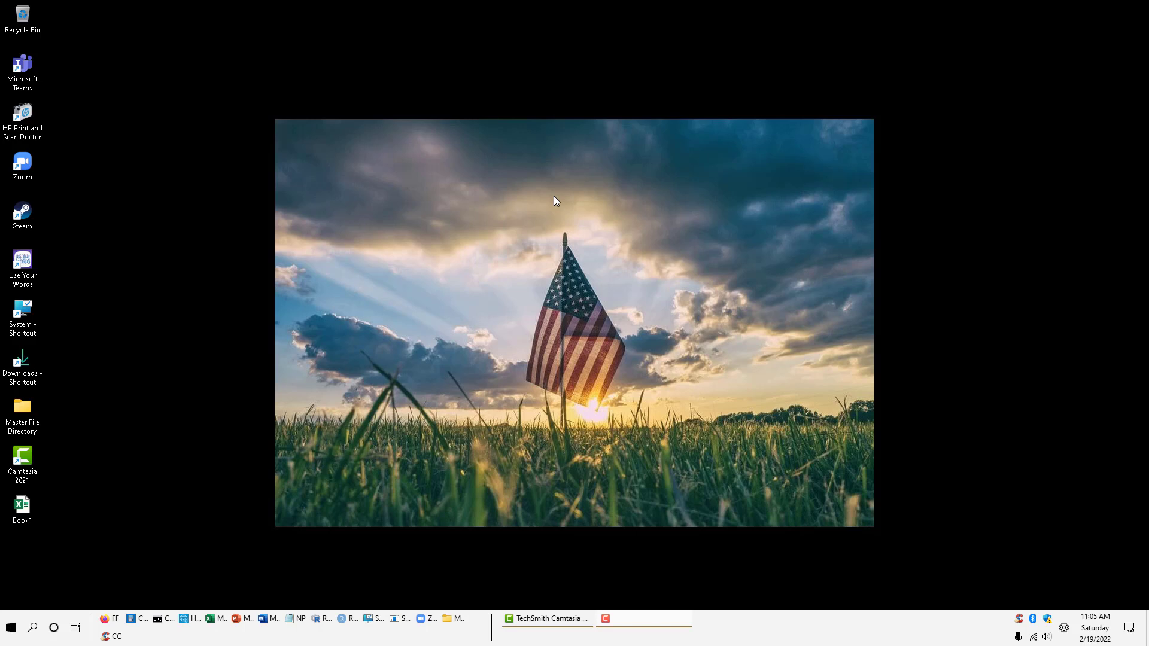
Open the Book1 workbook and copy the base dailyleaders.fcgi URL from cell H3 of the Setup sheet
double_click(24, 507)
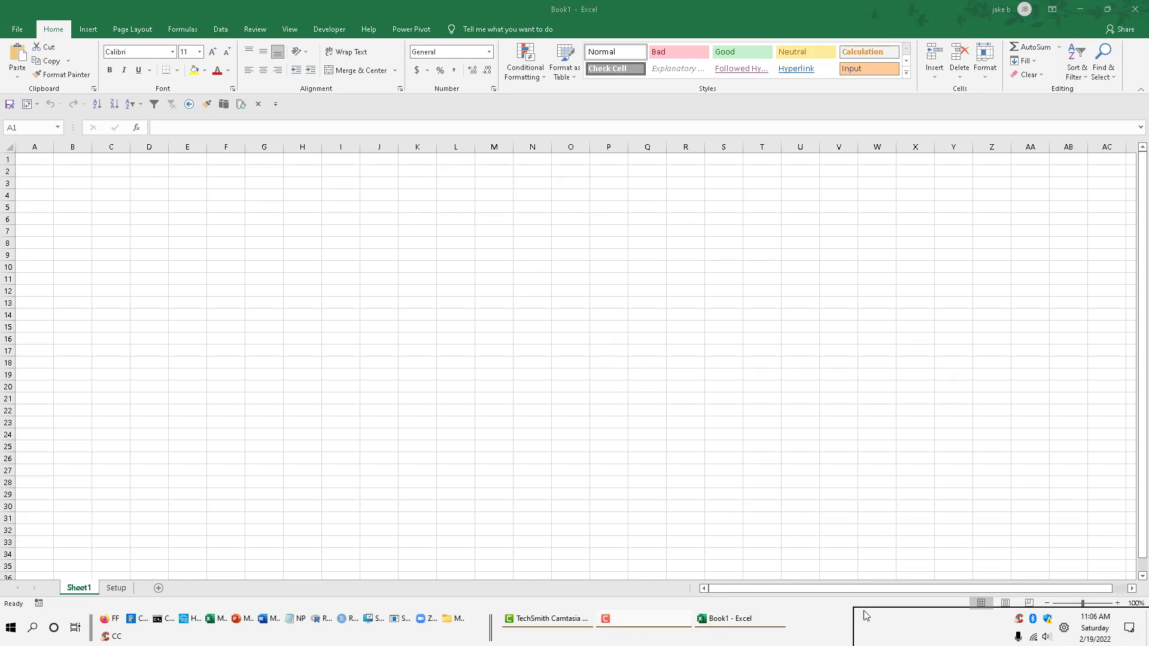
key("Escape")
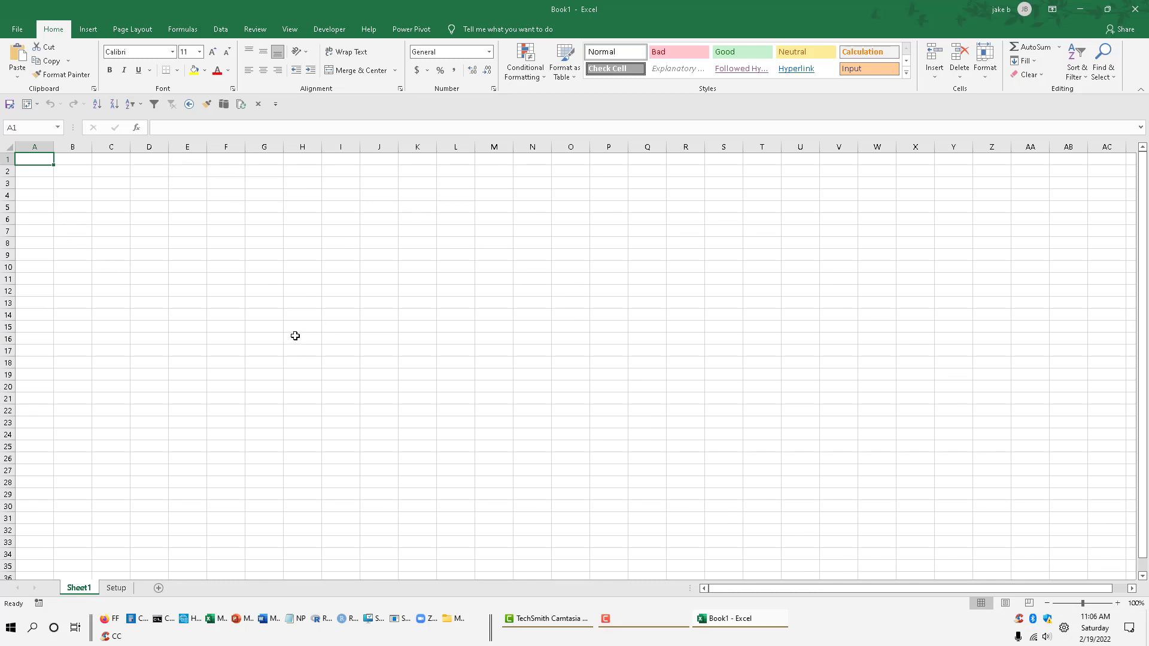
left_click(118, 589)
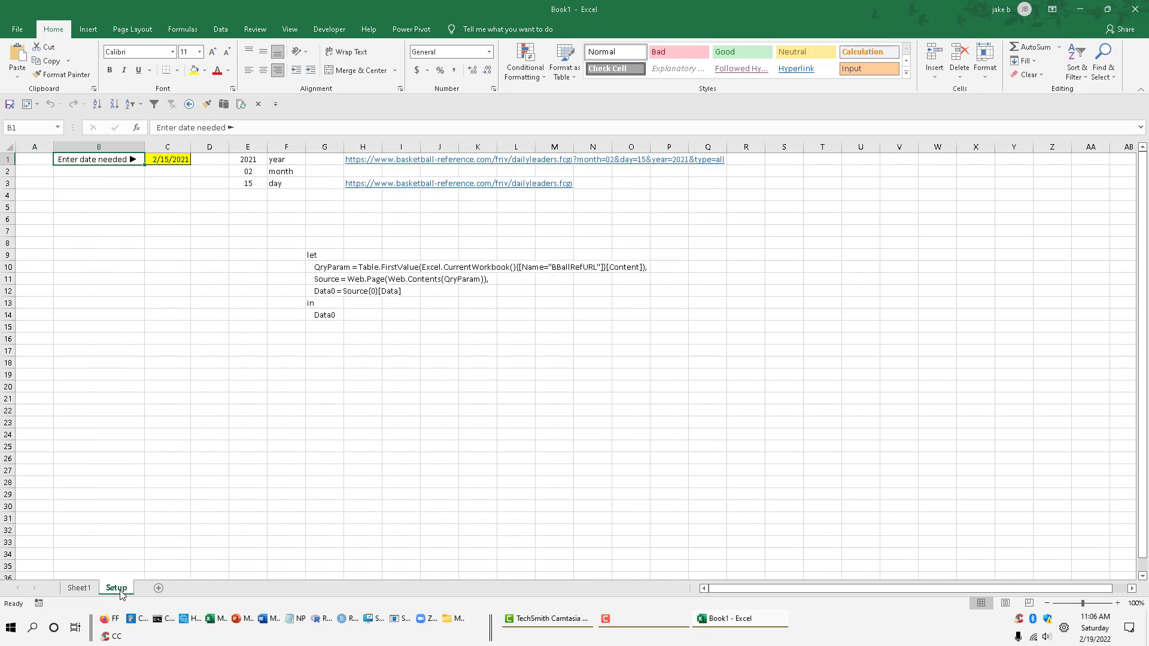
left_click(359, 198)
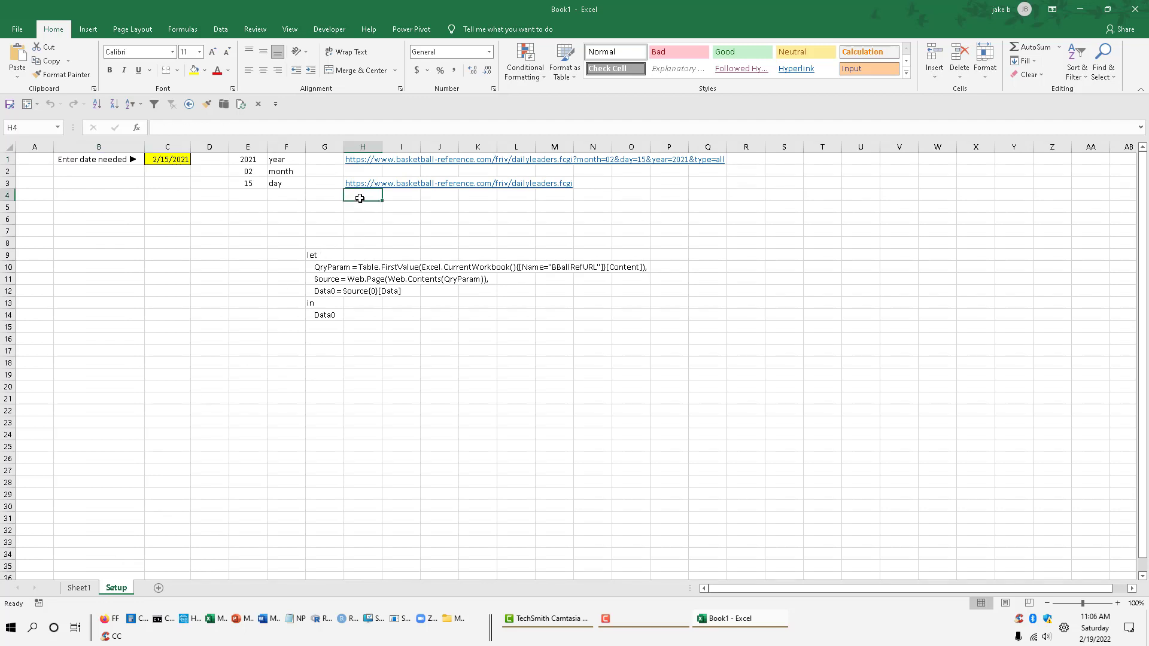
key("Up")
key("ctrl+c")
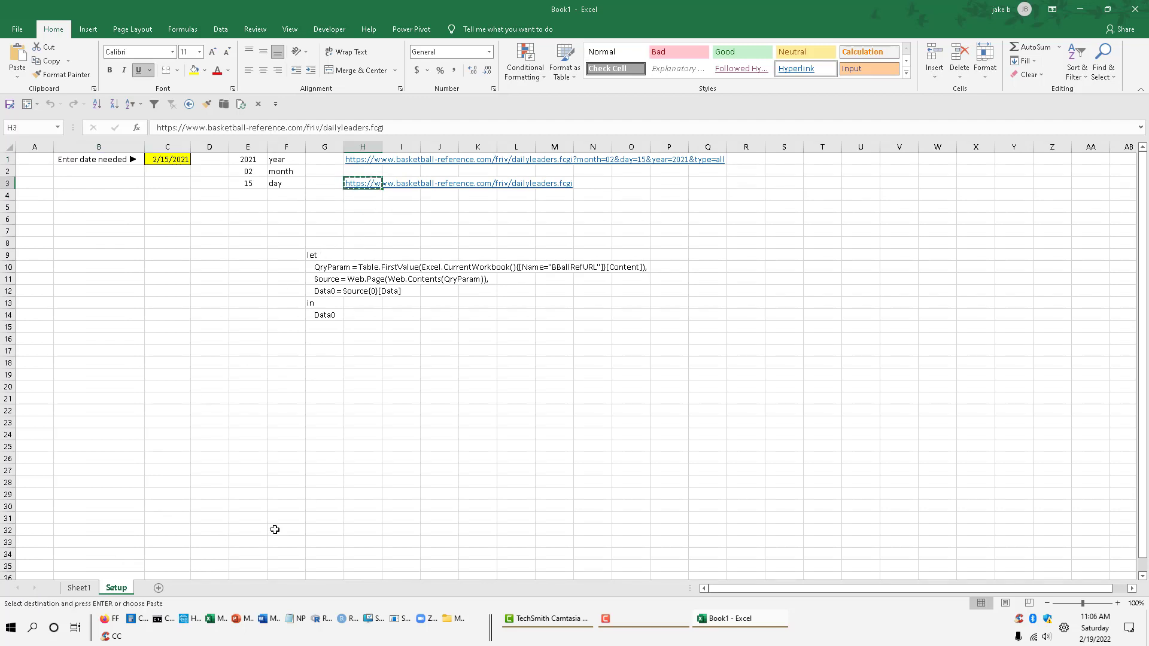
left_click(79, 589)
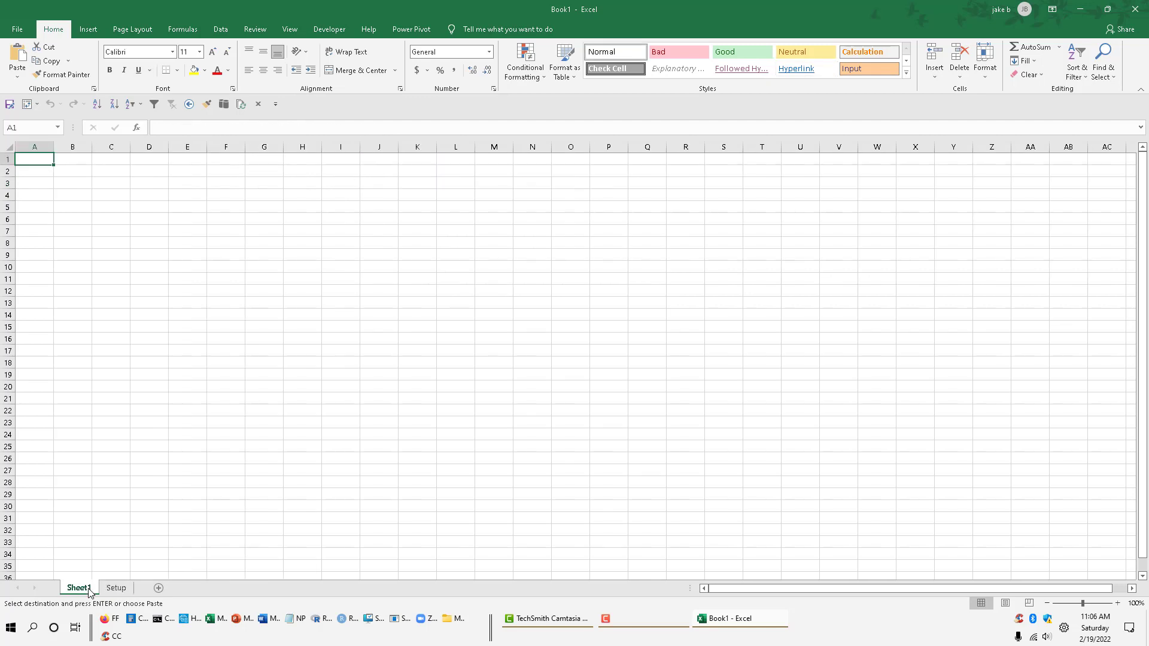
left_click(219, 31)
left_click(74, 69)
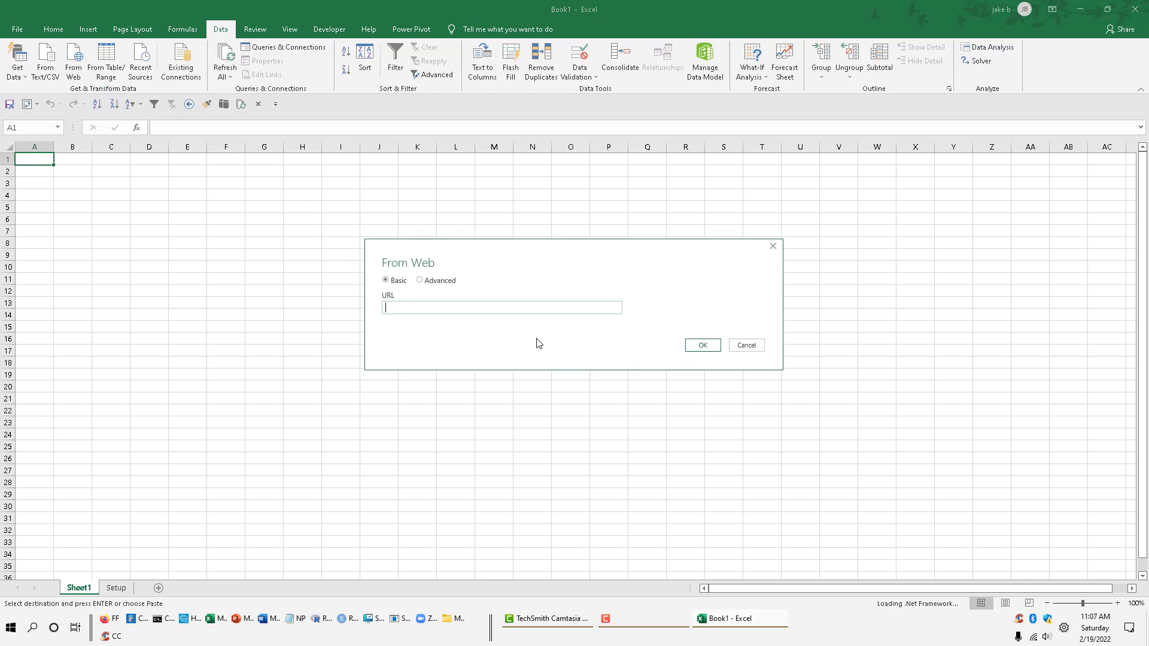
left_click(476, 308)
key("ctrl+v")
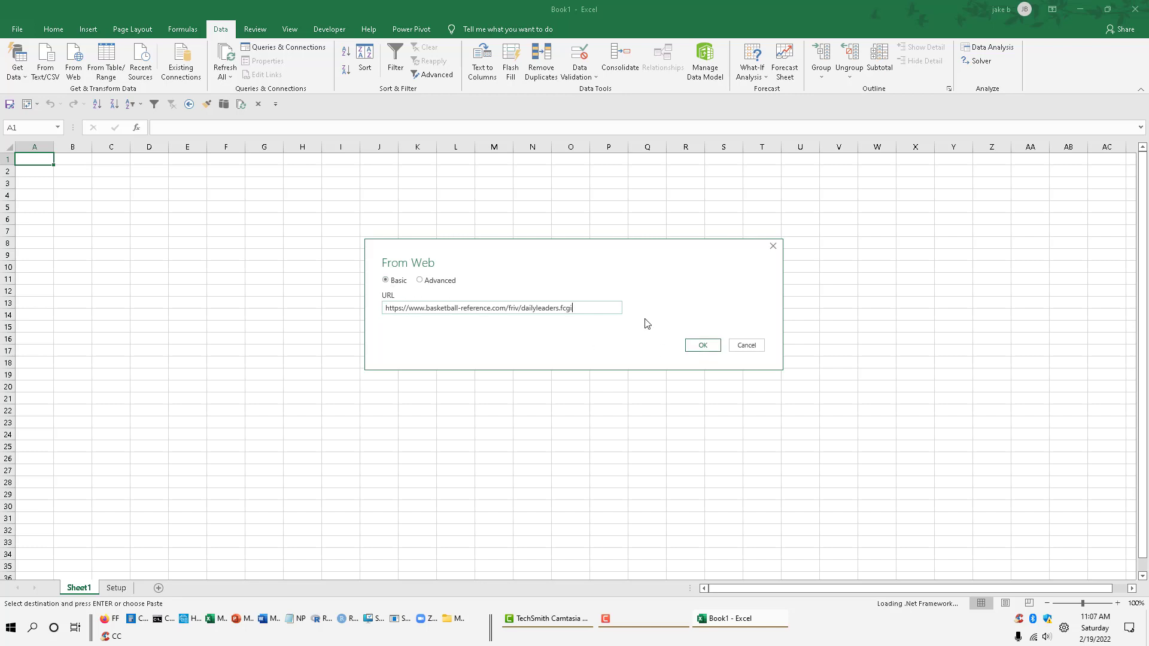
left_click(696, 347)
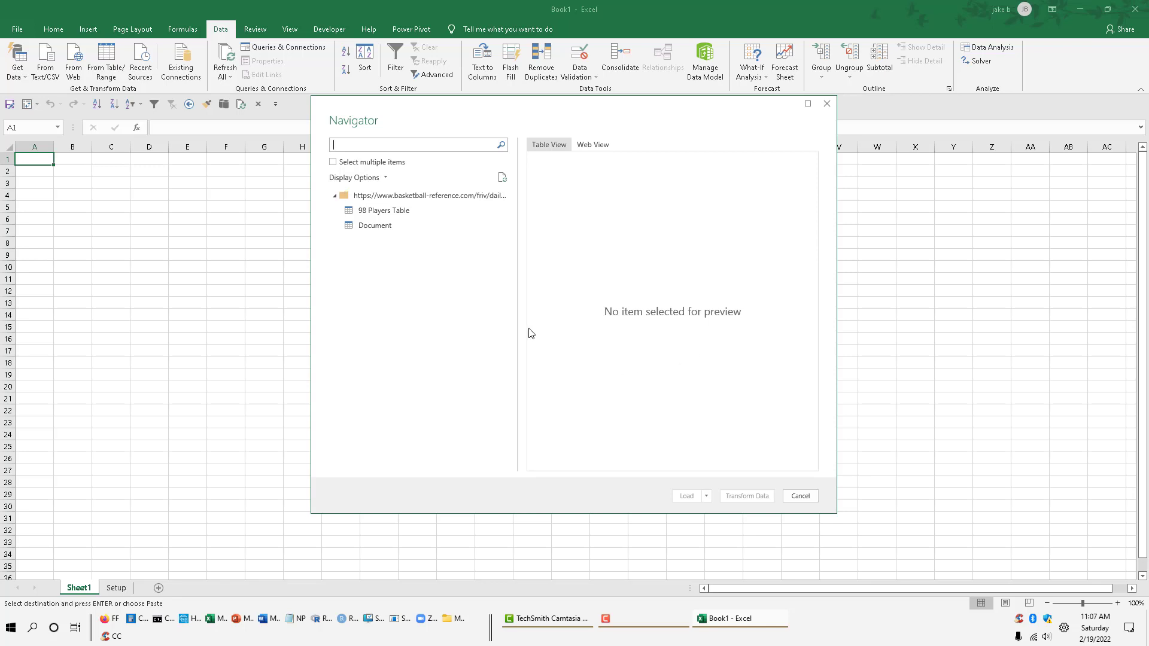
Select the 98 Players Table, refresh its preview, and load it as a table into the existing worksheet at $A$1
left_click(397, 215)
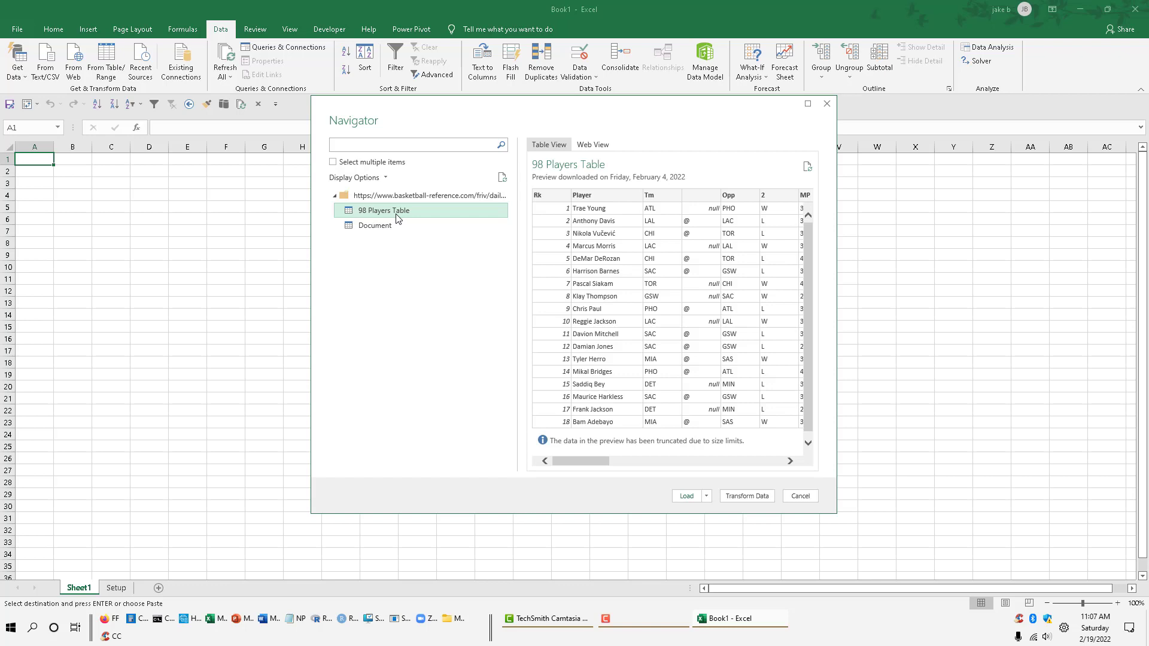
left_click(808, 167)
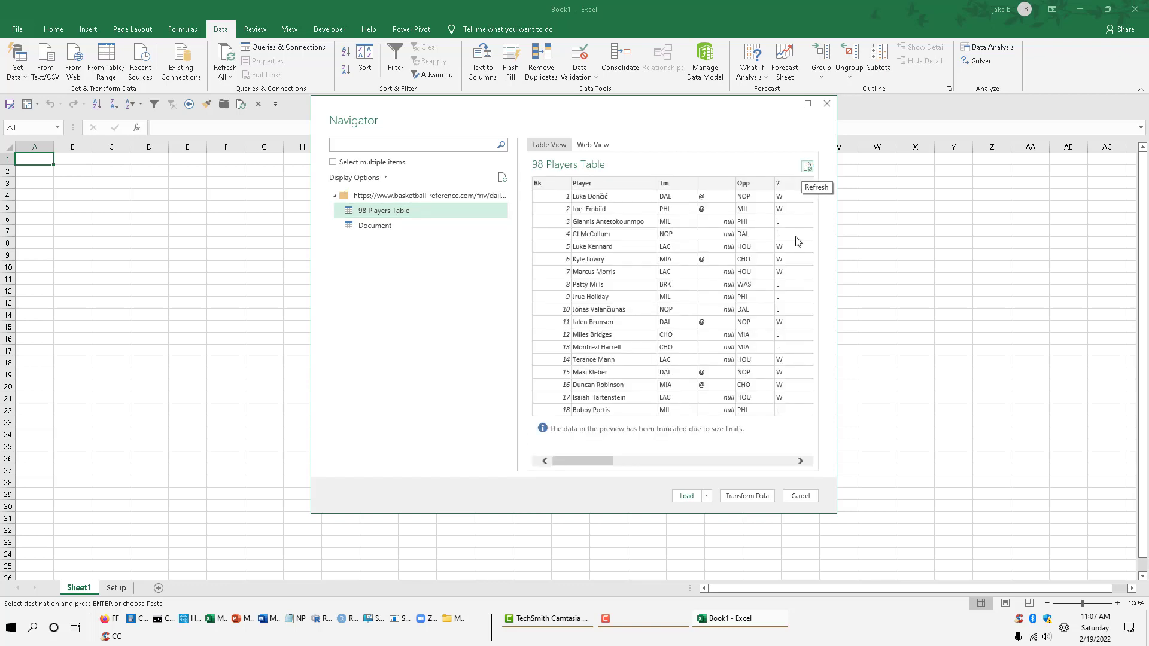
left_click(706, 496)
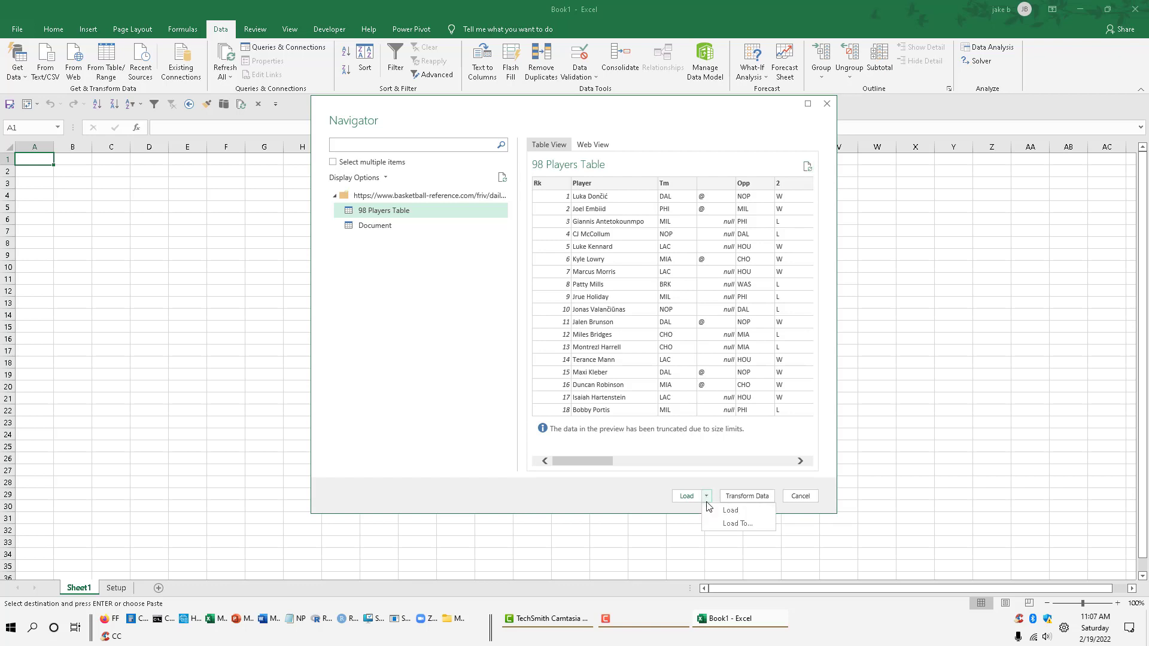
left_click(734, 525)
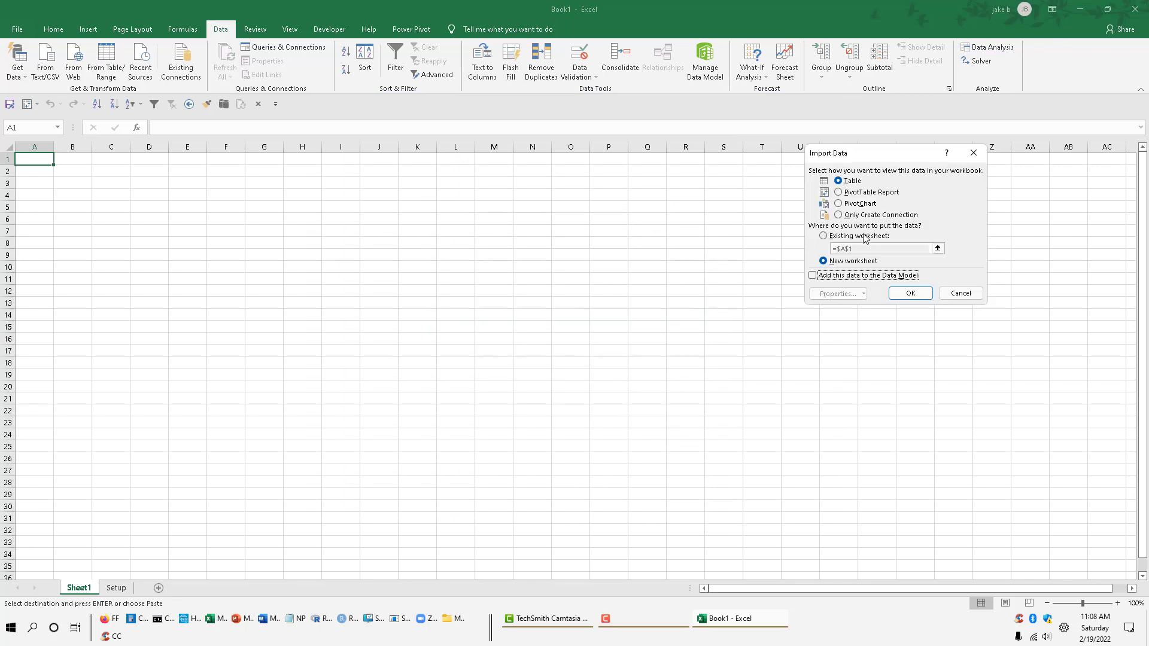
left_click(824, 236)
left_click(910, 294)
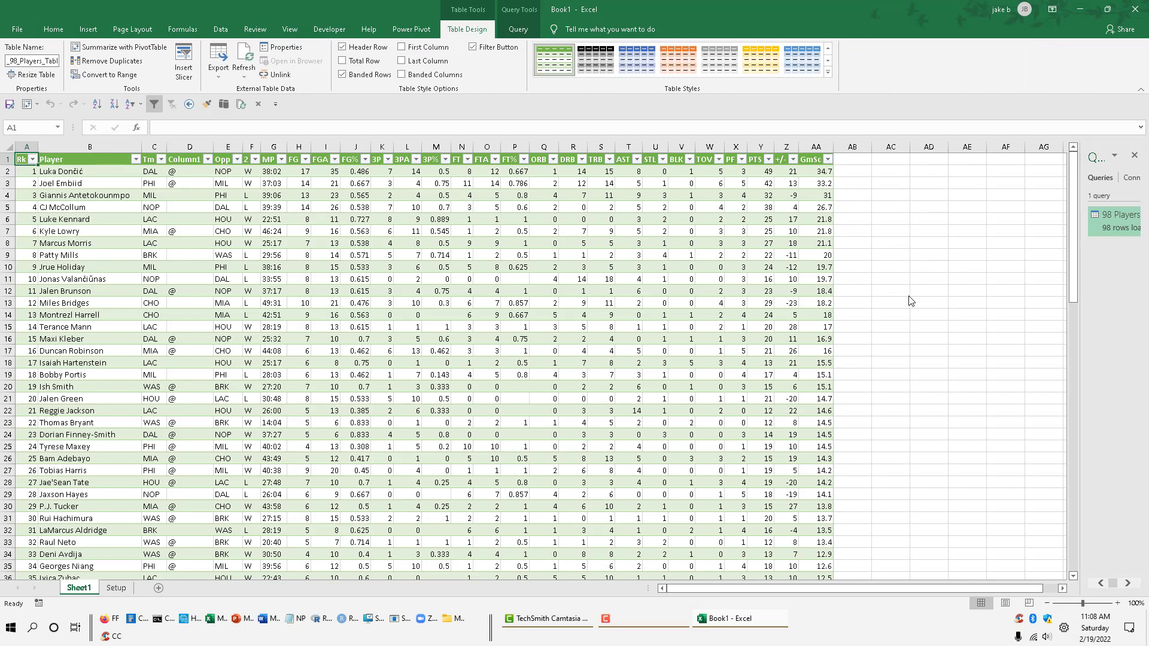
Set the needed date in cell C1 of the Setup sheet to 2/17
left_click(116, 588)
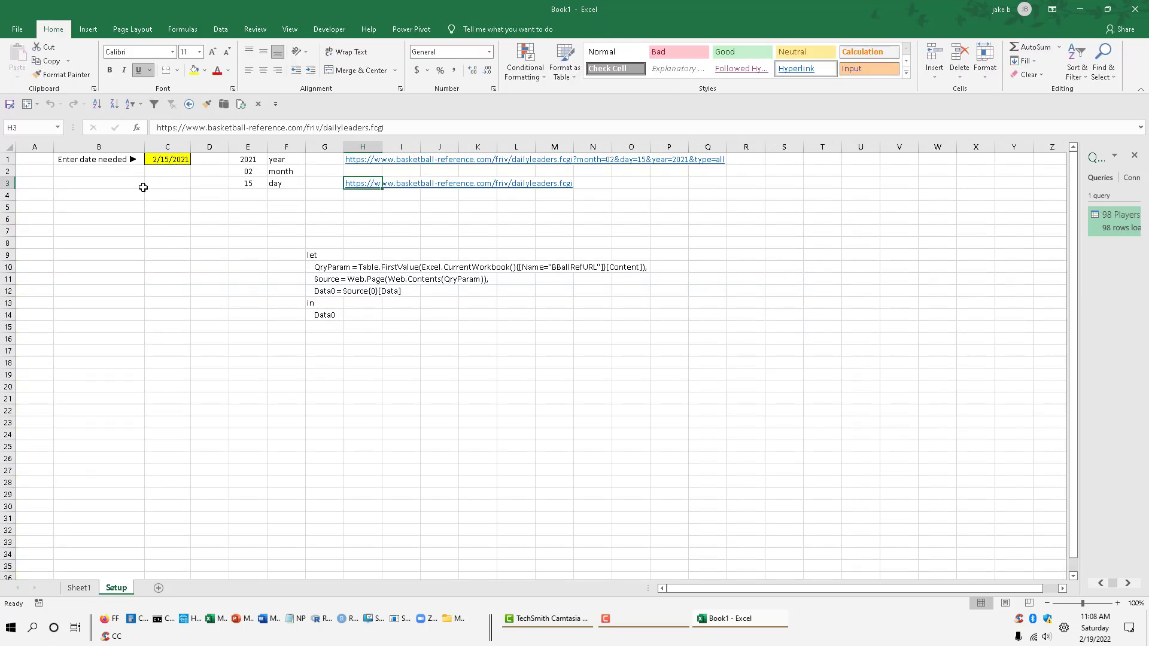
left_click(165, 159)
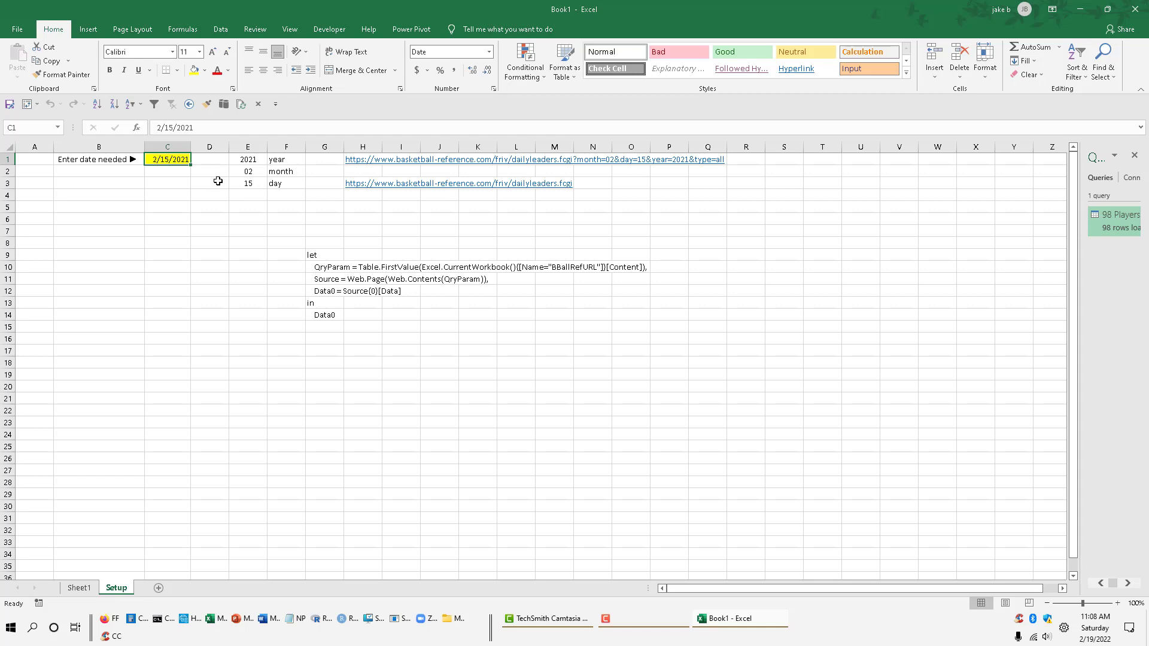
type("2/")
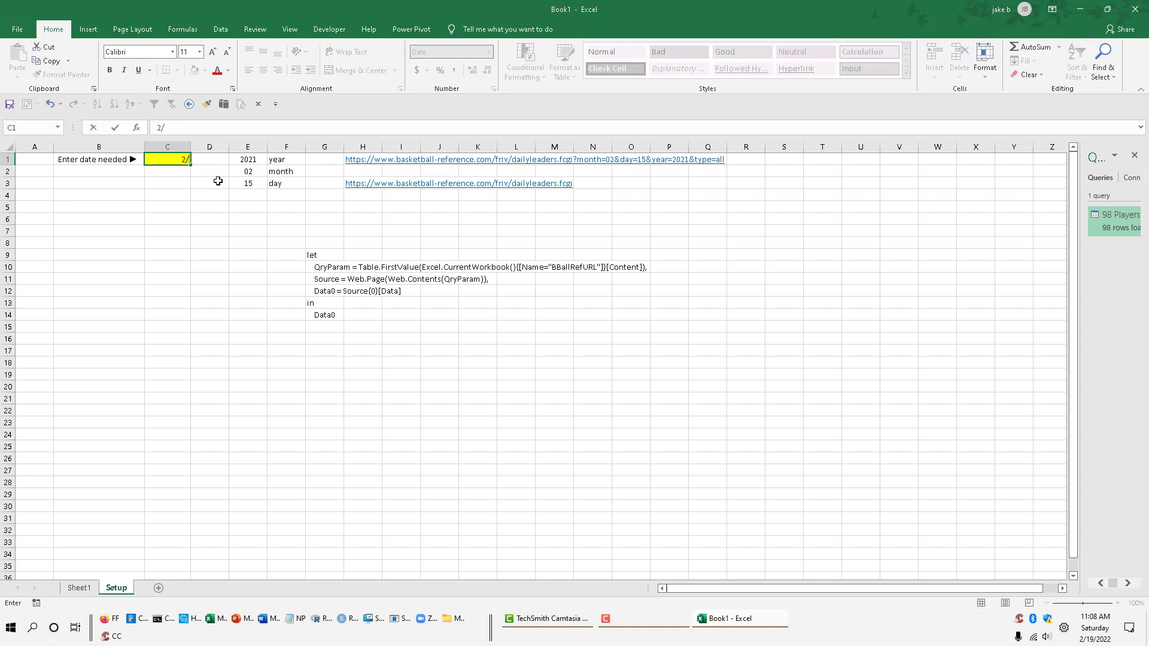
type("17")
key("Return")
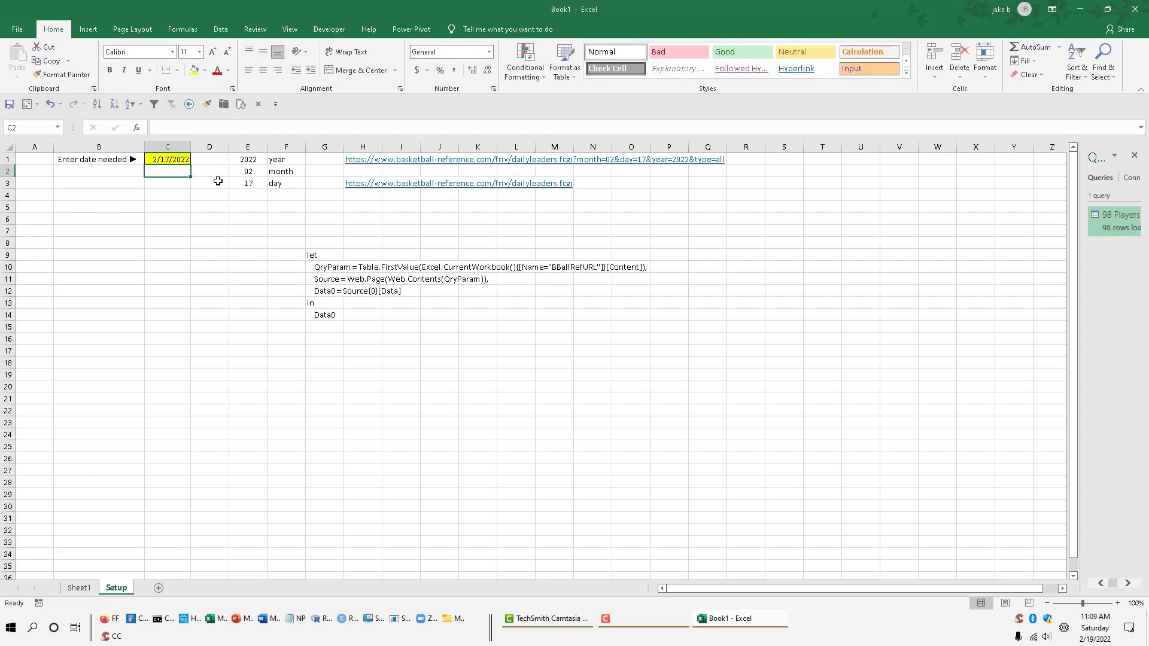
key("Up")
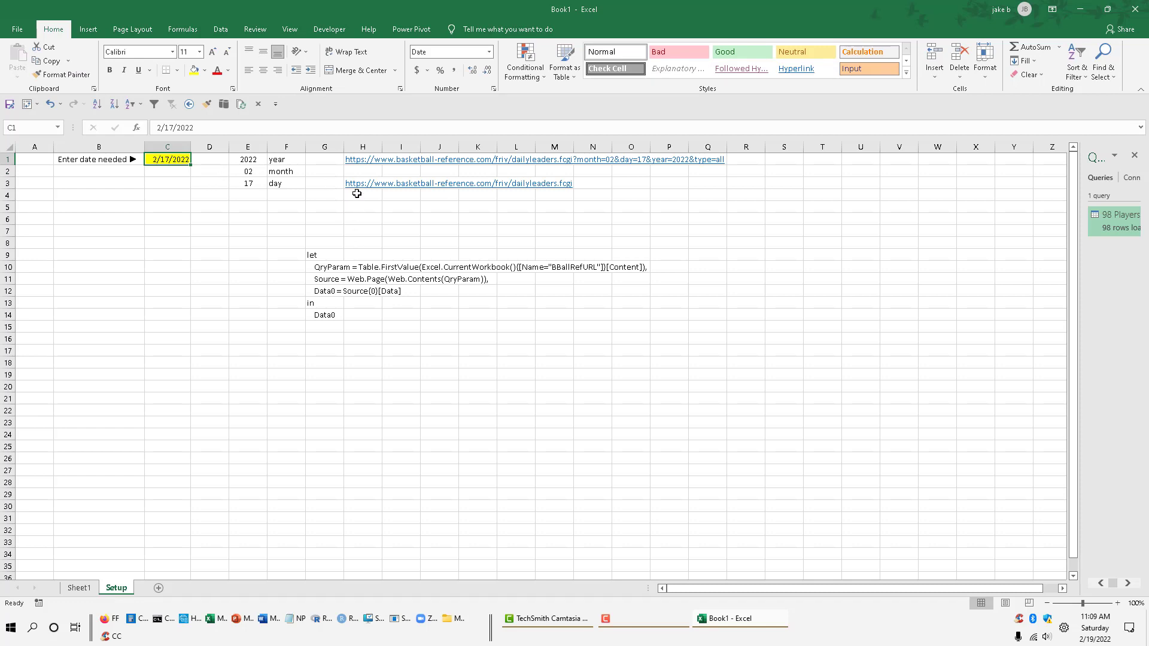
Examine the link formula in H1 and the year, month and day formulas in E1:E3 that derive from C1
left_click(363, 174)
key("Up")
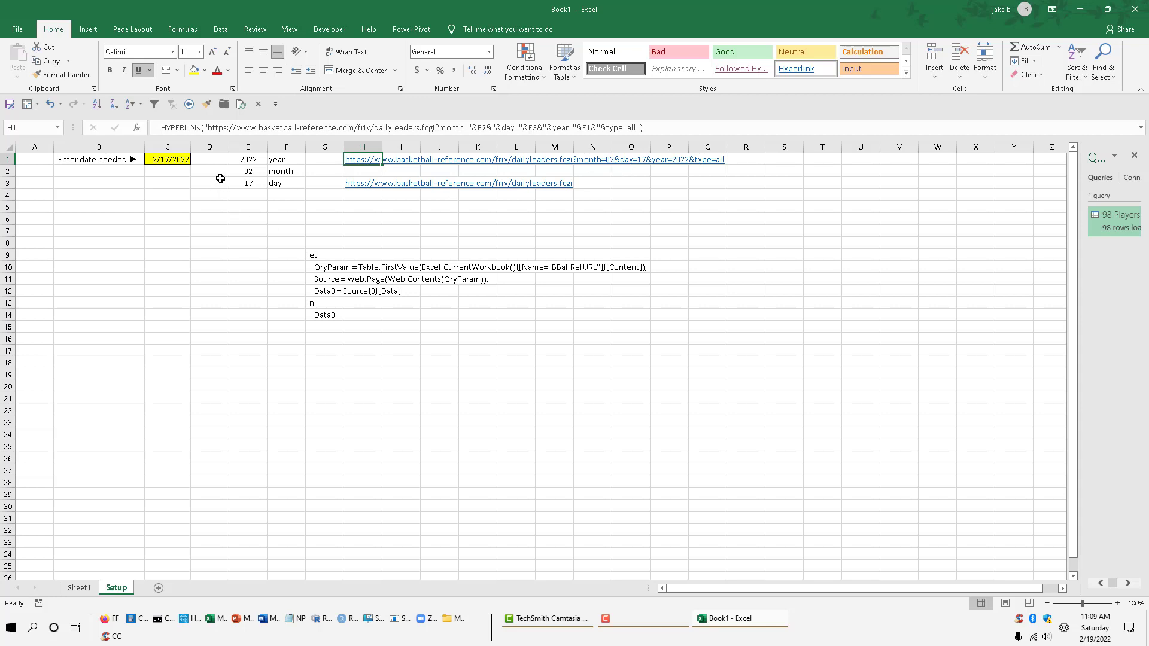
left_click(168, 160)
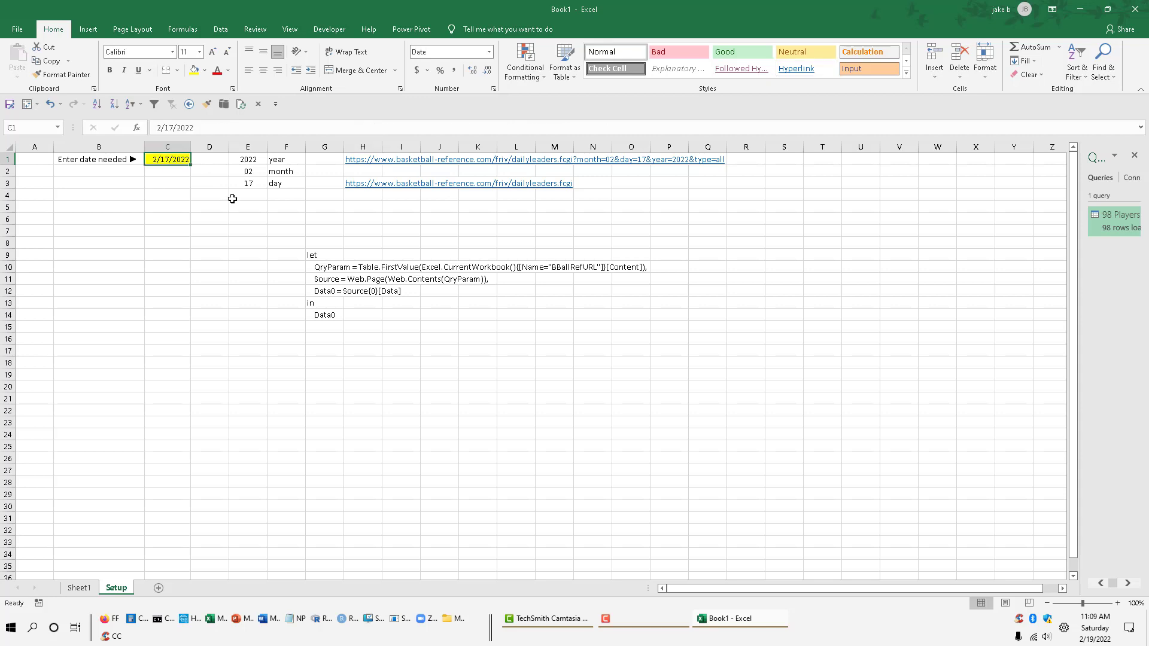
key("Right")
key("Right")
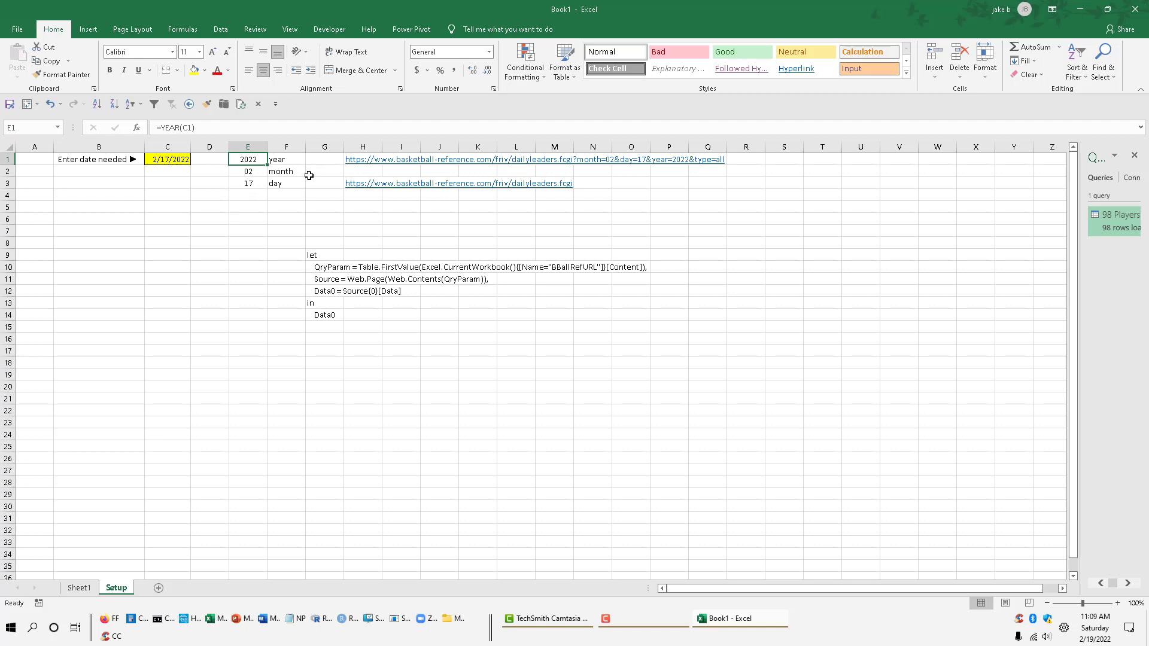
left_click(251, 175)
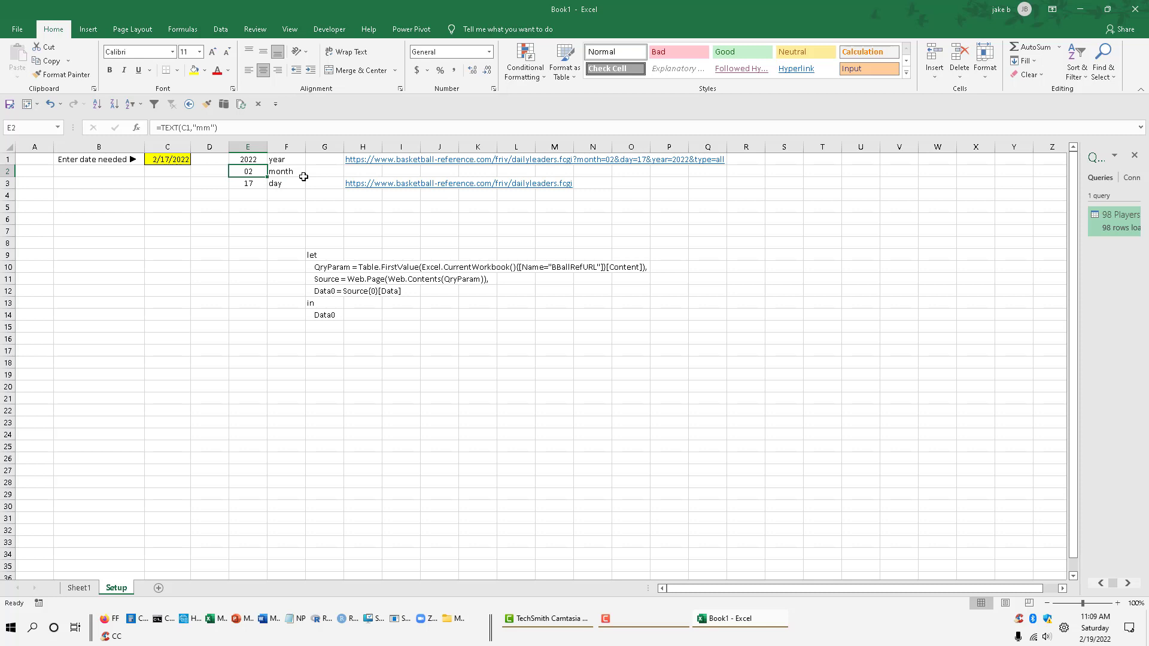
left_click(246, 183)
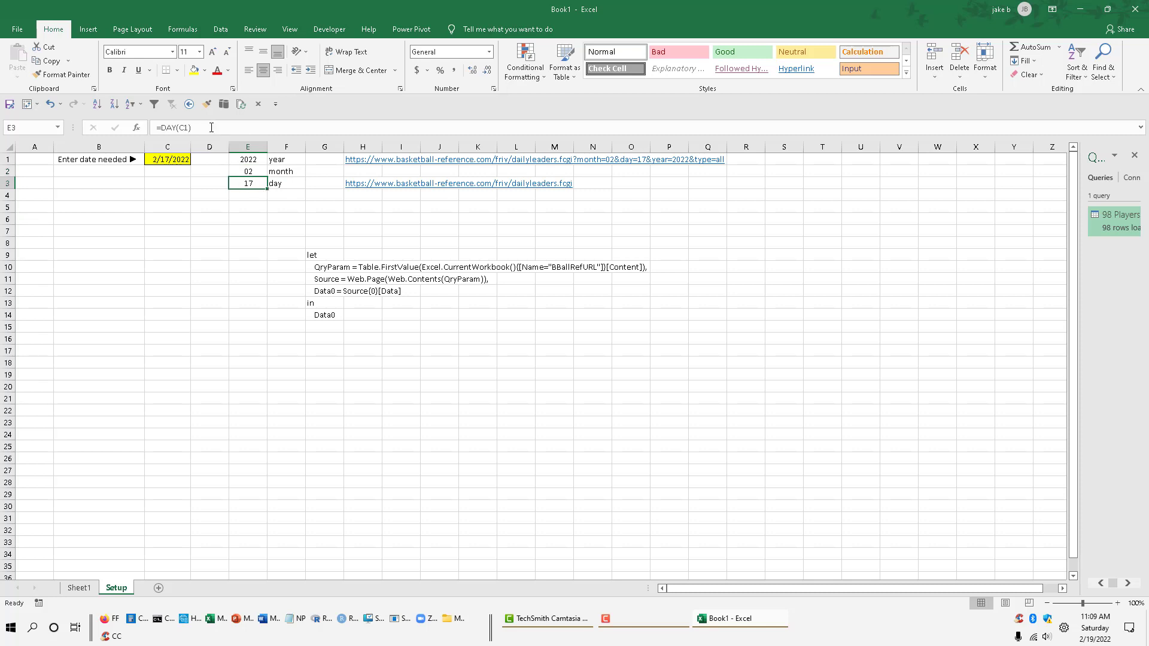
Examine the month, day and year references in H1's HYPERLINK formula, and open its link to check the stats page before closing it
left_click(359, 163)
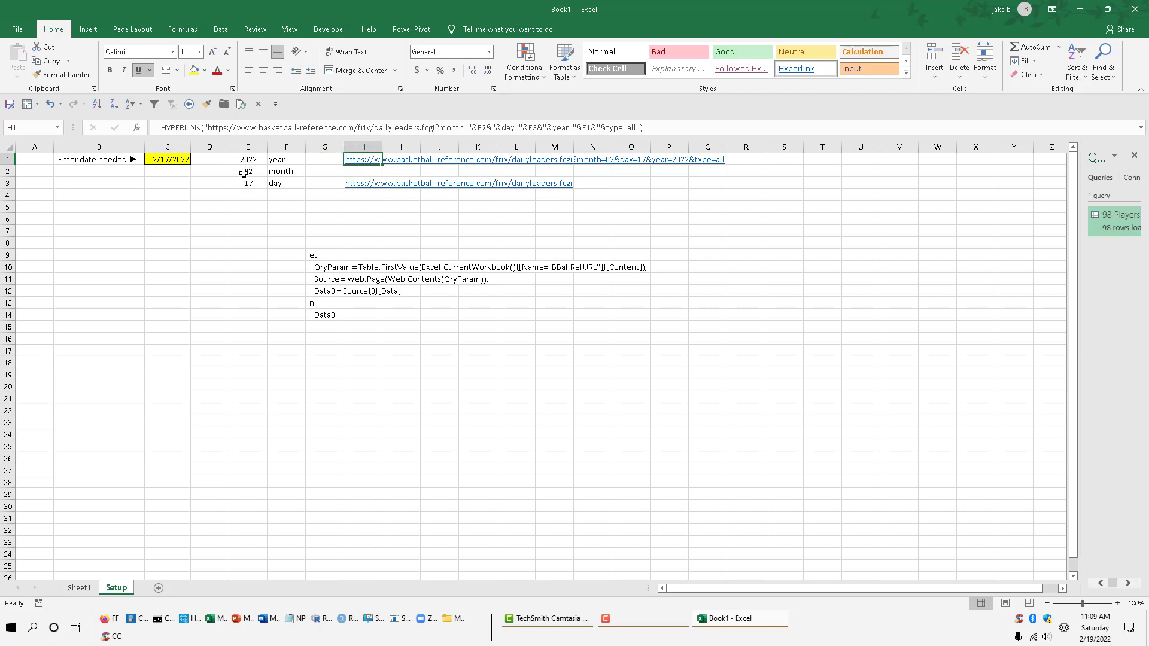
left_click(484, 127)
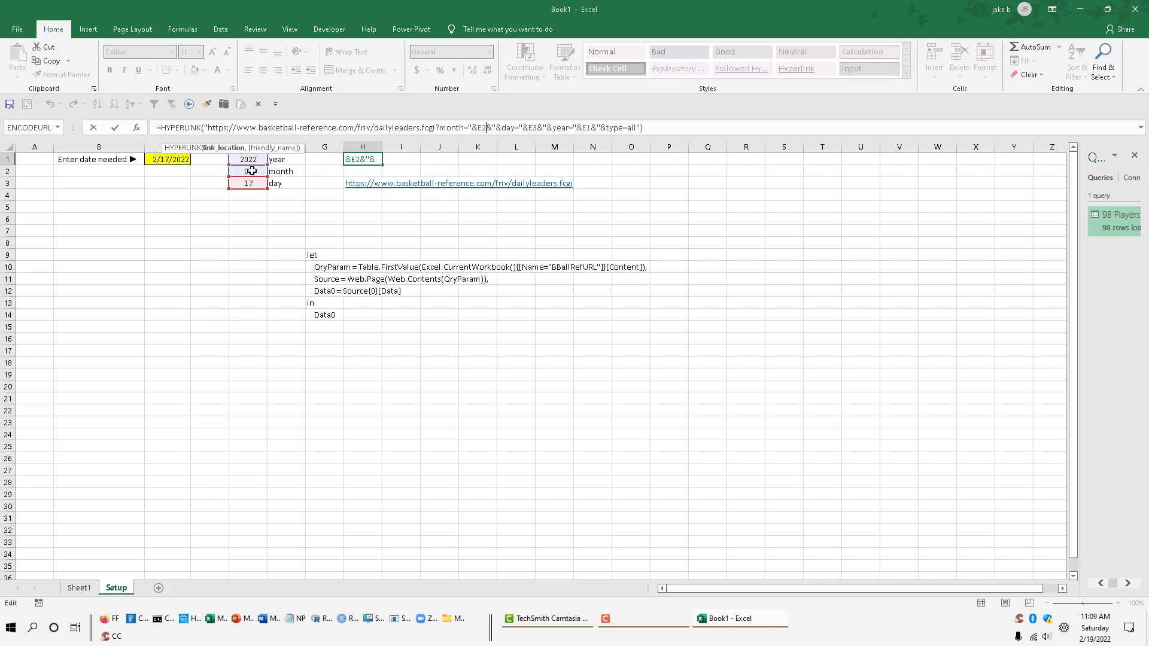
left_click(528, 128)
left_click(588, 129)
key("Return")
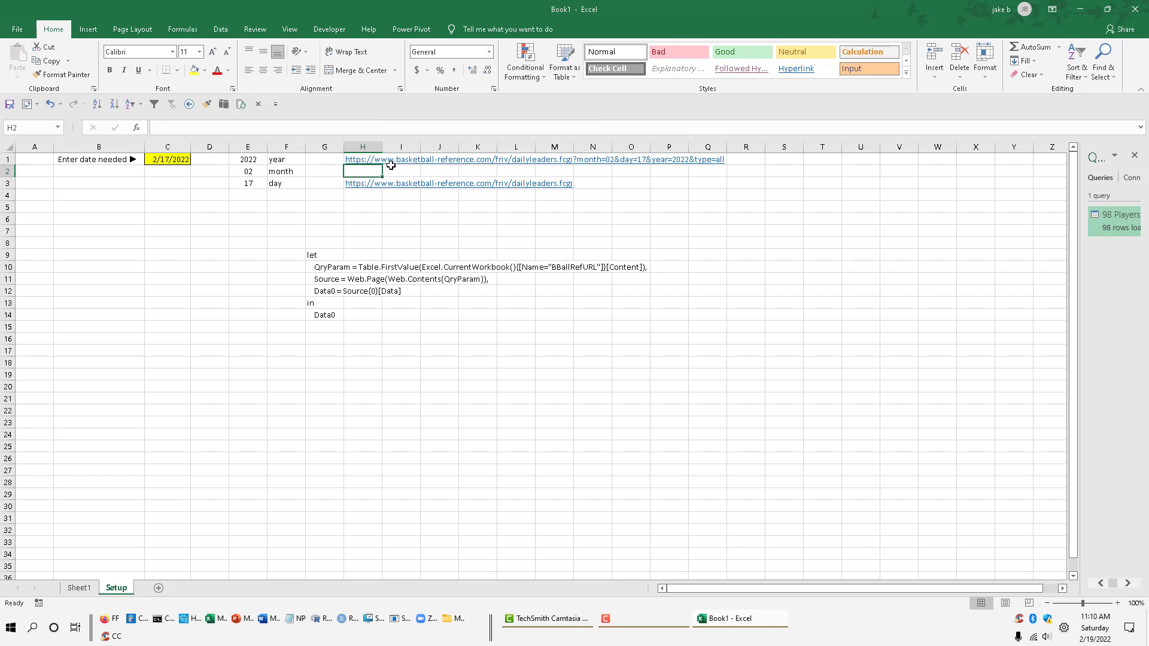
left_click(353, 163)
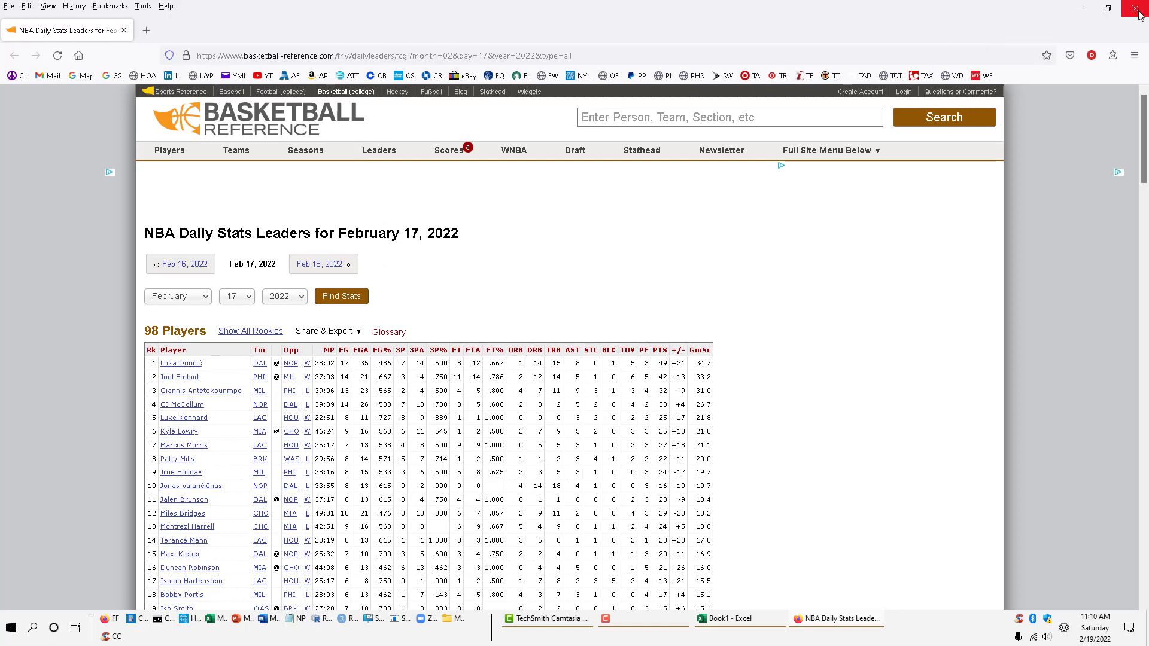
left_click(1135, 9)
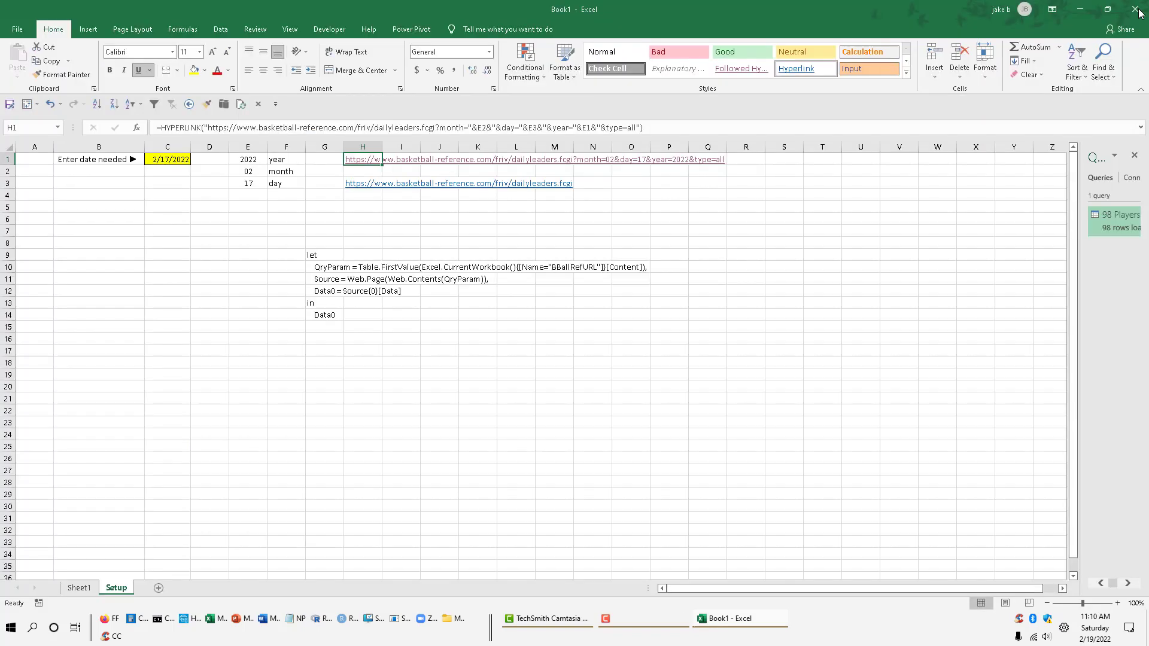
Set the needed date in C1 to 2/15 and check the stats page opened by the H1 link, closing the browser after viewing
left_click(179, 162)
type("2/15")
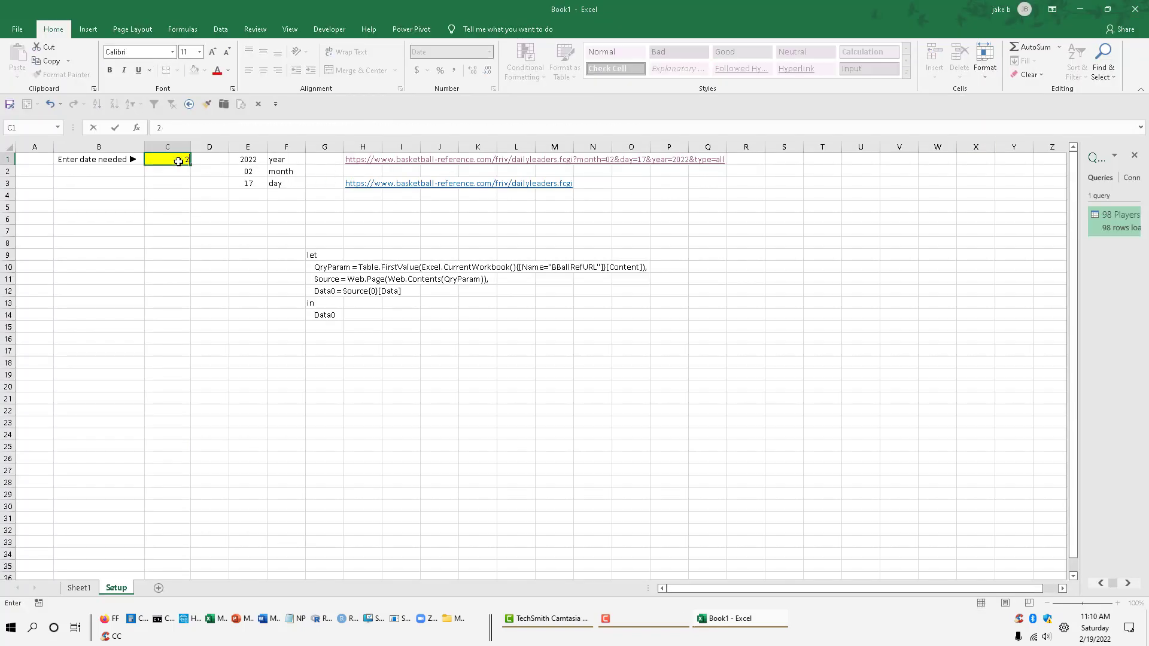
key("Tab")
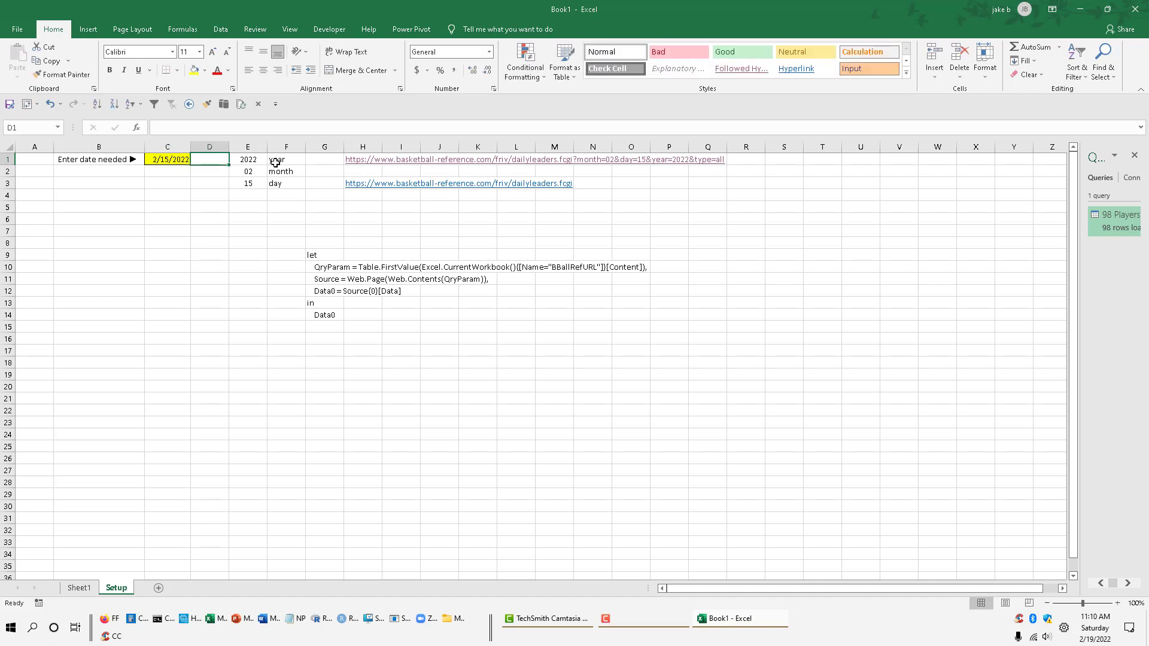
left_click(353, 162)
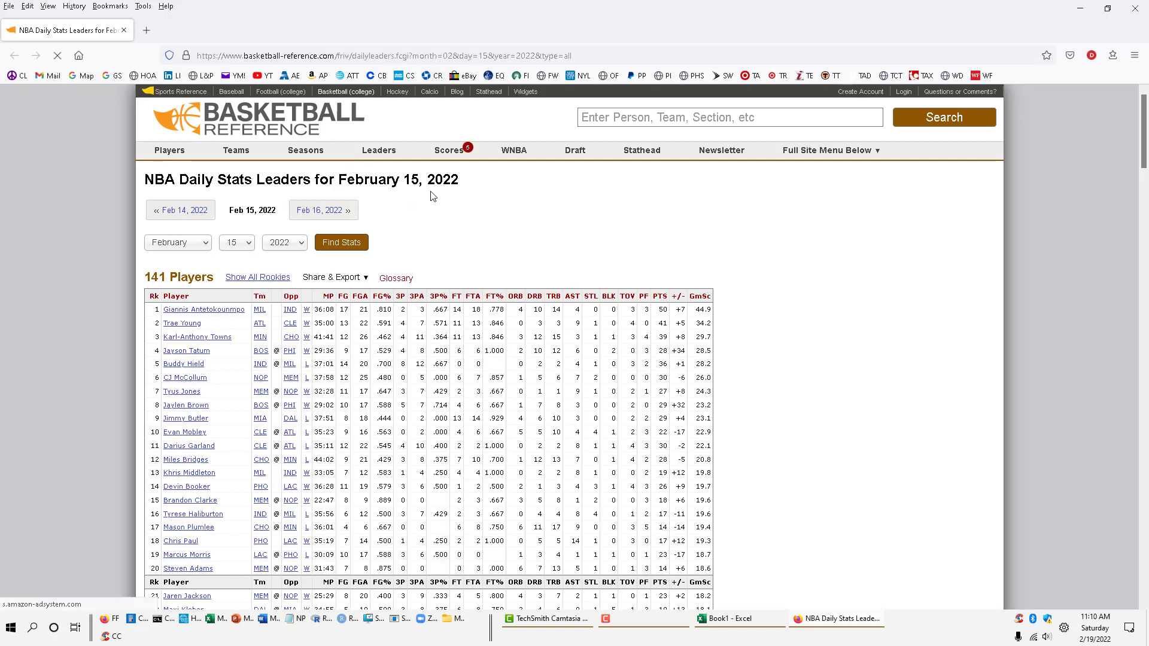
left_click(1137, 11)
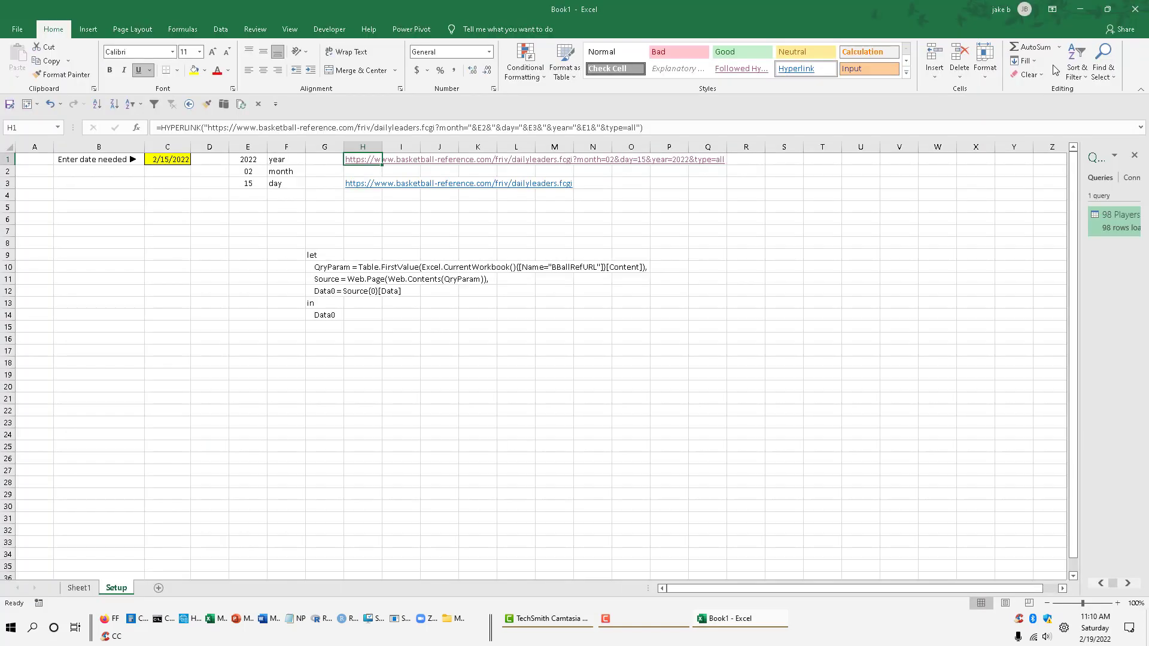
left_click(365, 207)
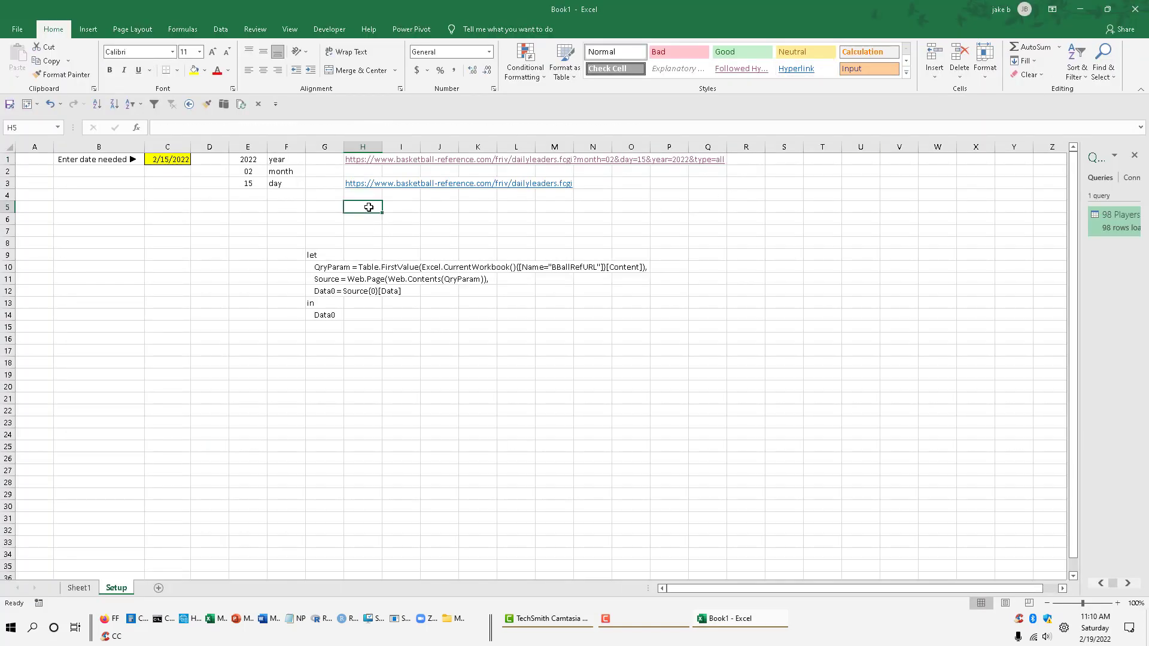
left_click(169, 158)
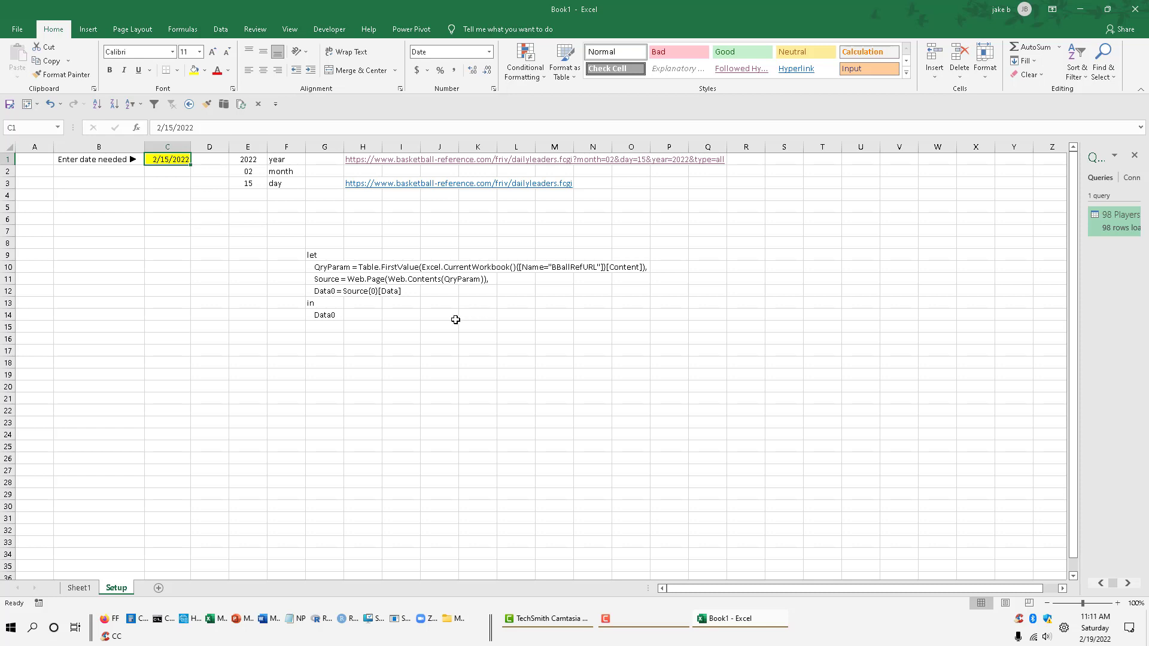
Name cell H1 on the Setup sheet BBallRefURL
left_click(350, 163)
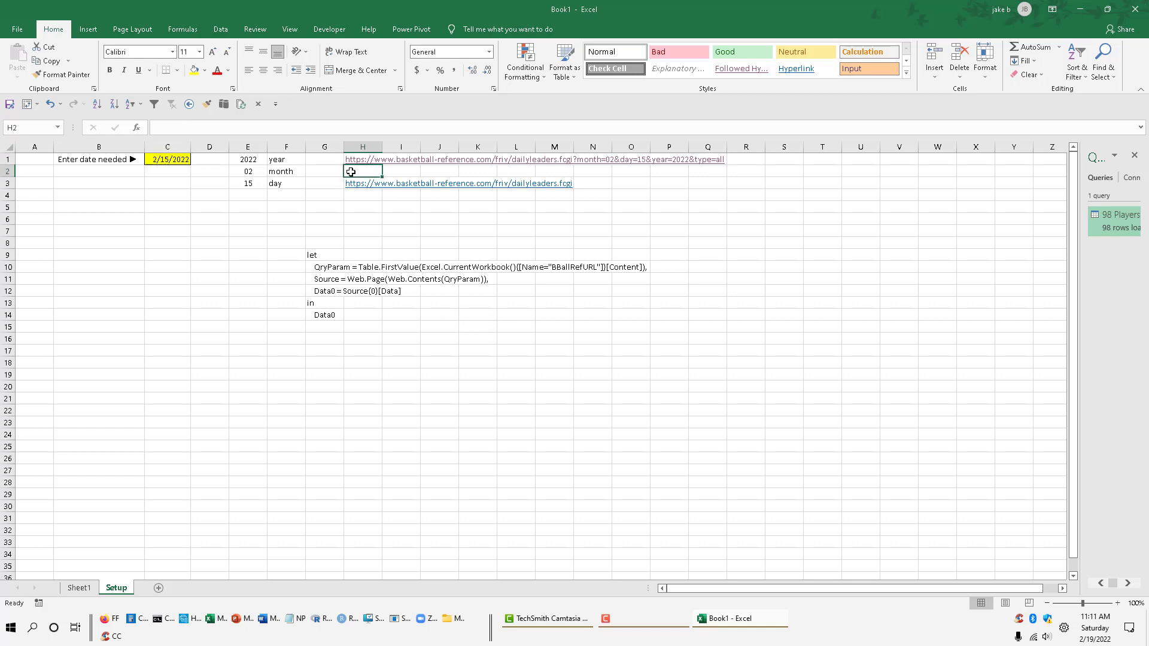
left_click(24, 131)
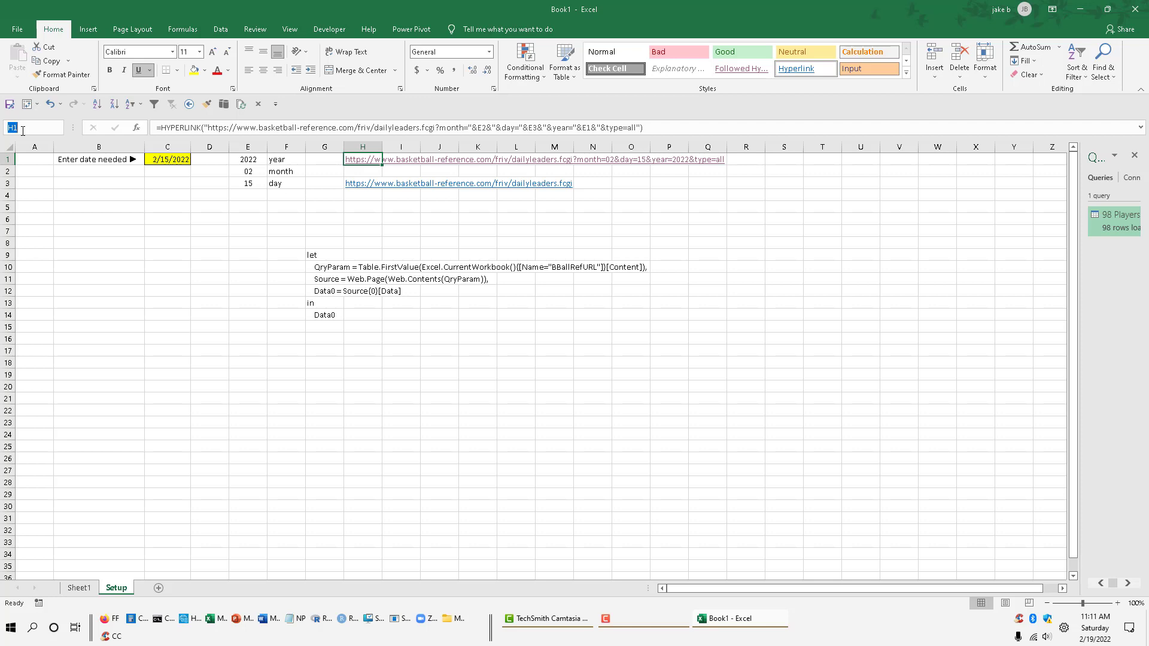
type("BBa")
type("llRefURL")
key("Return")
Rename Sheet1, which holds the imported player table, as NewData
left_click(81, 589)
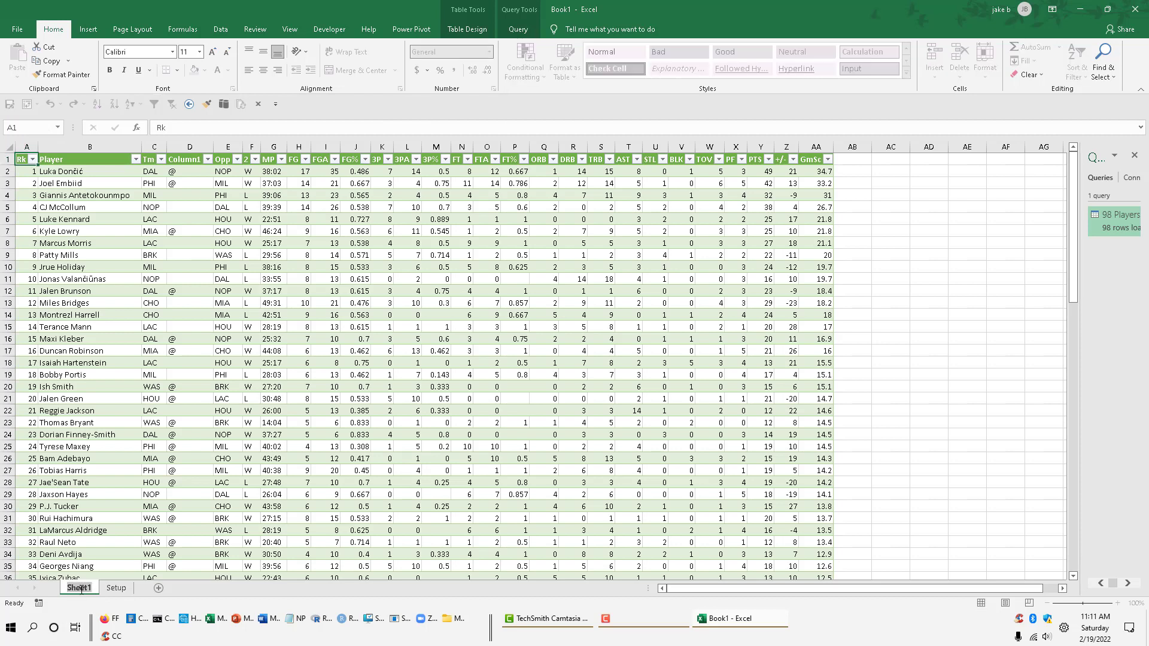
type("NewData")
key("Return")
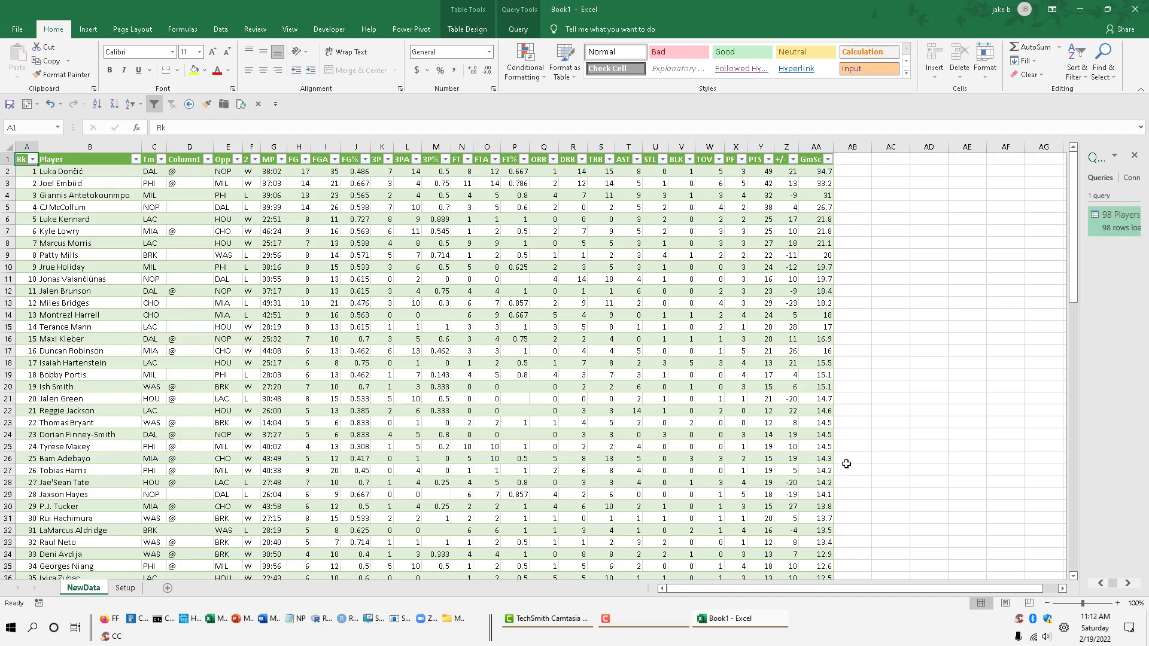
Add a GameDate column to the player table by entering its header in AB1, and widen column AB to fit
left_click(855, 158)
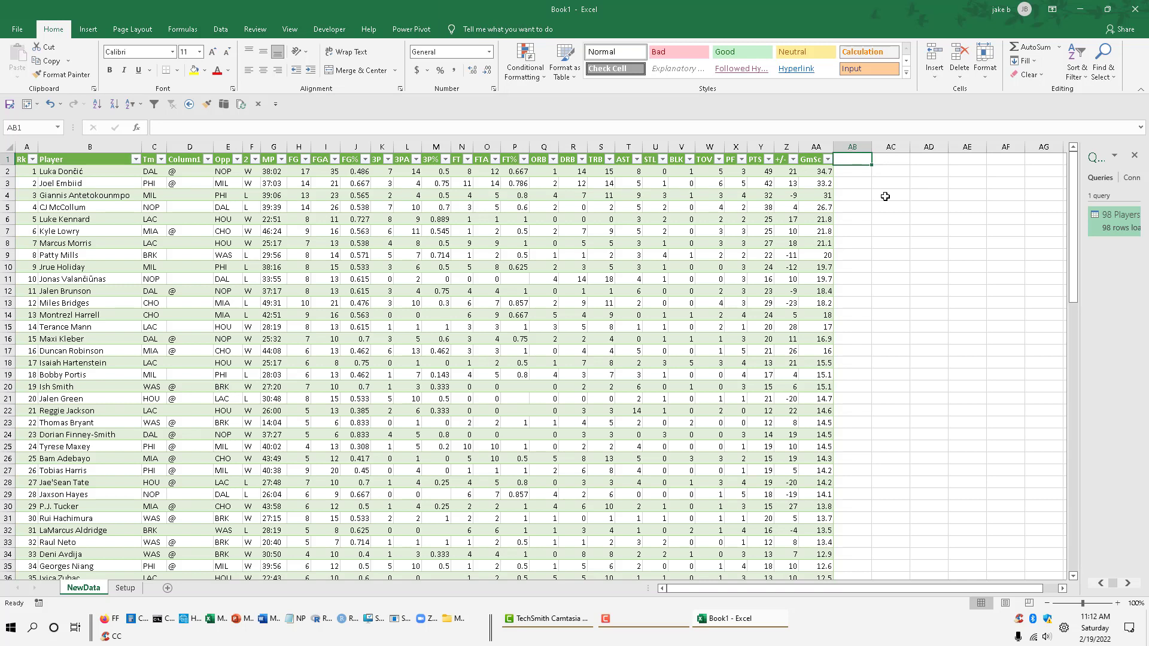
type("Game")
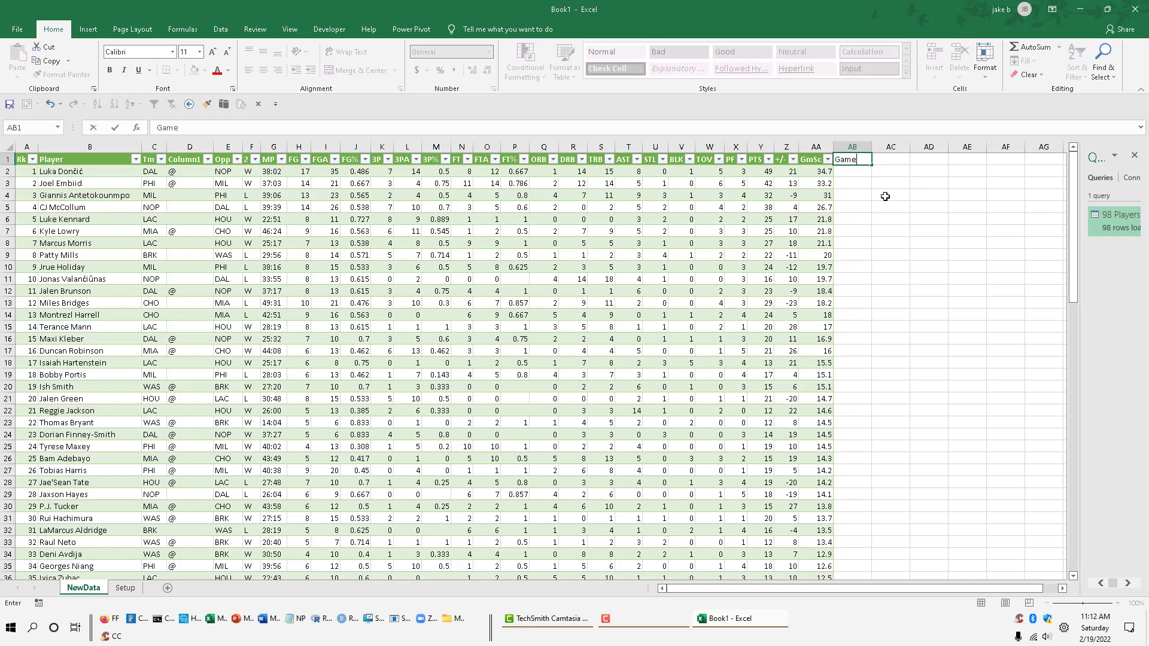
type("Date")
key("Return")
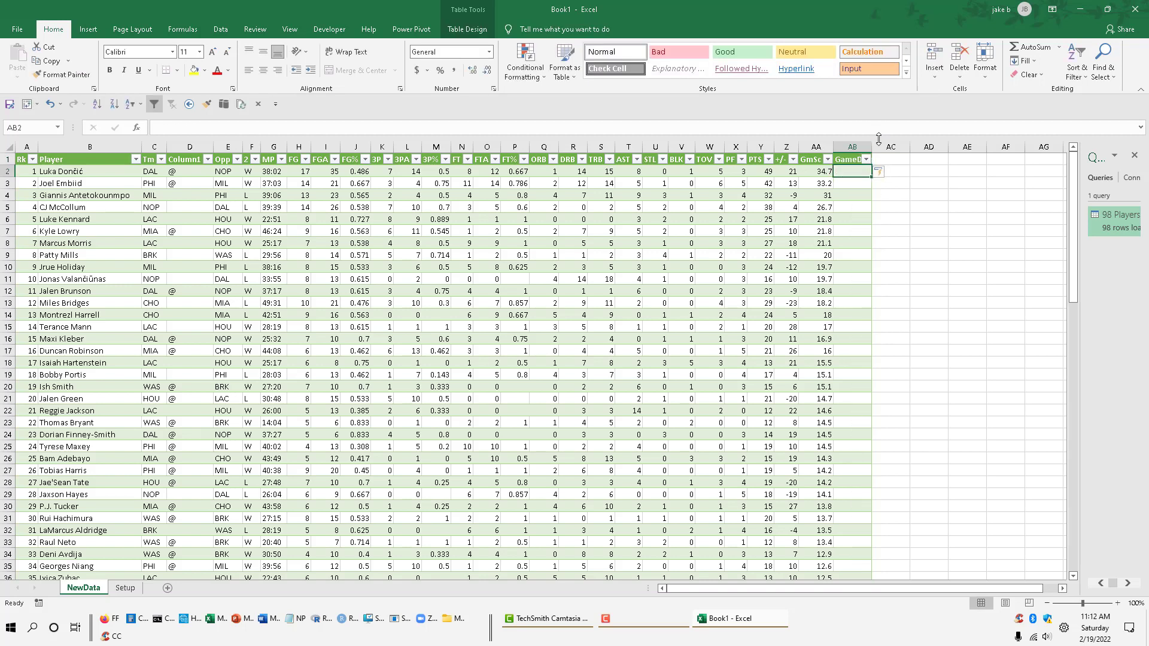
double_click(874, 145)
Format the GameDate header cell with a yellow fill and red font
left_click(856, 160)
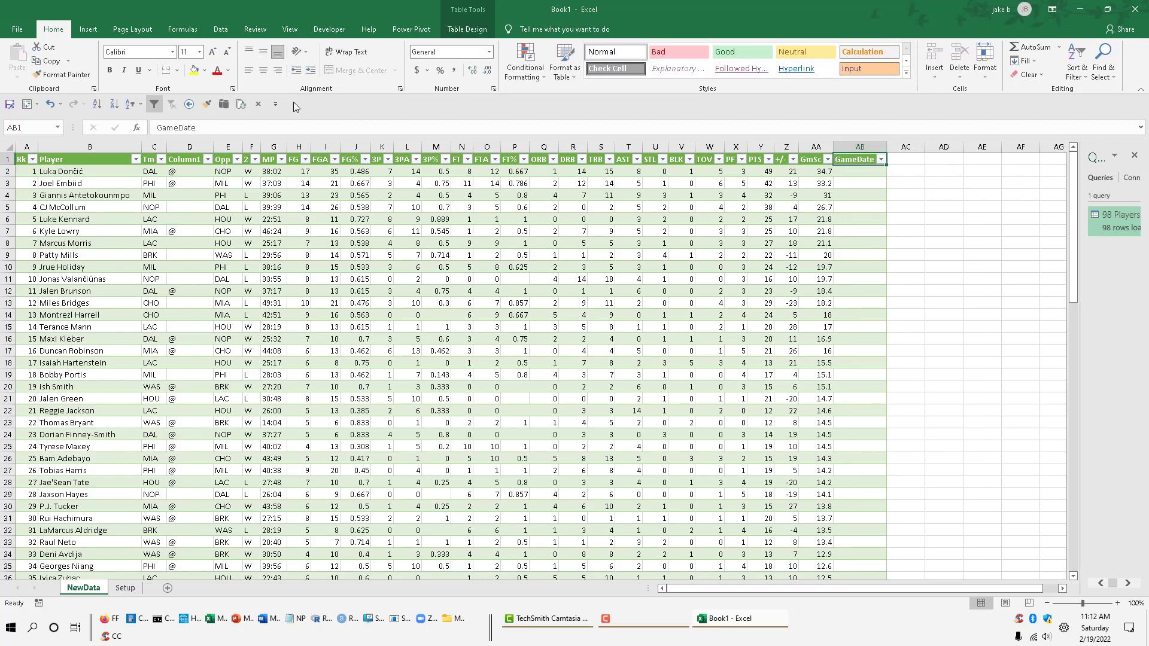
left_click(194, 70)
left_click(217, 71)
Enter the formula =Setup!$C$1 in AB2 and fill it through the whole GameDate column
left_click(851, 170)
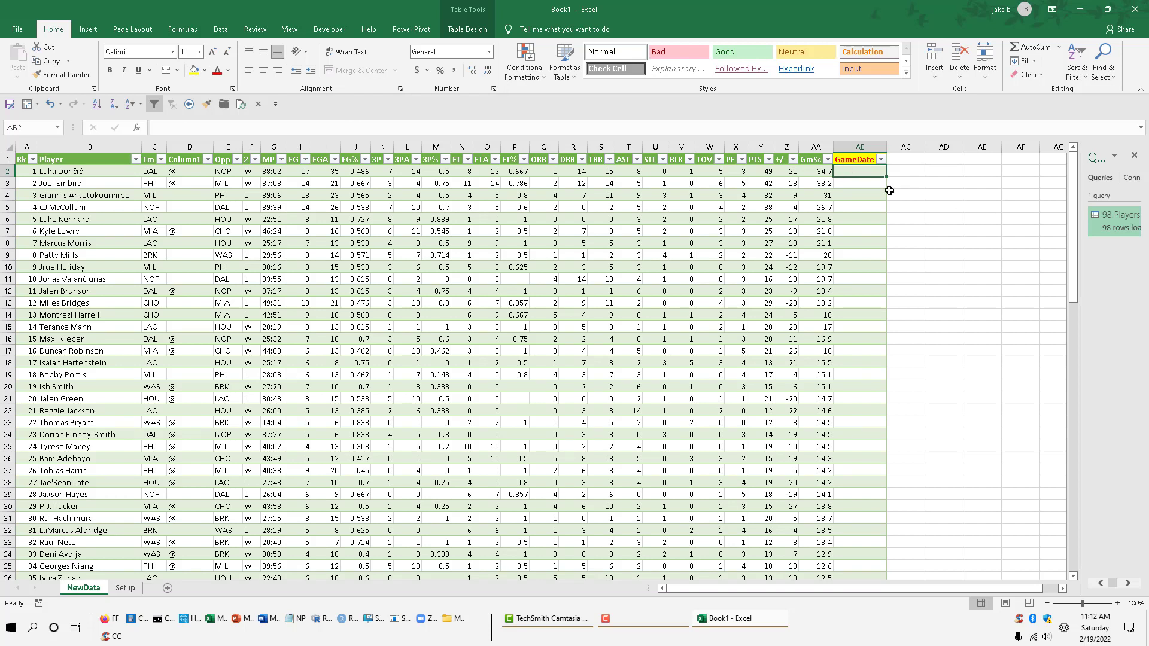
type("=")
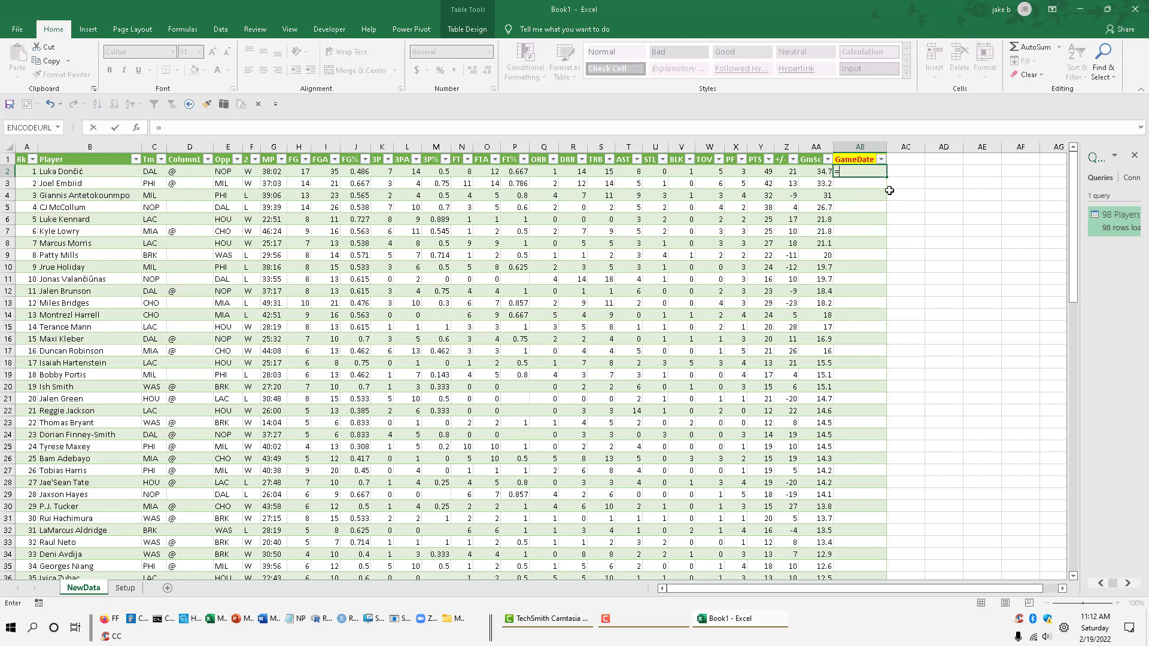
left_click(123, 588)
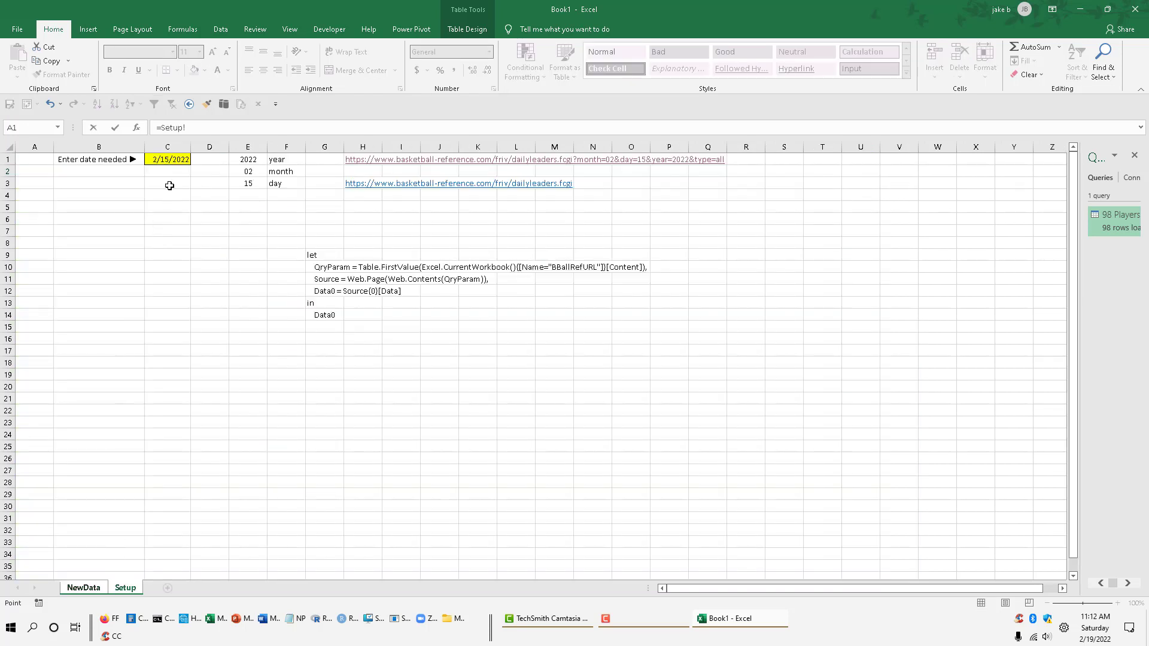
left_click(170, 160)
key("Return")
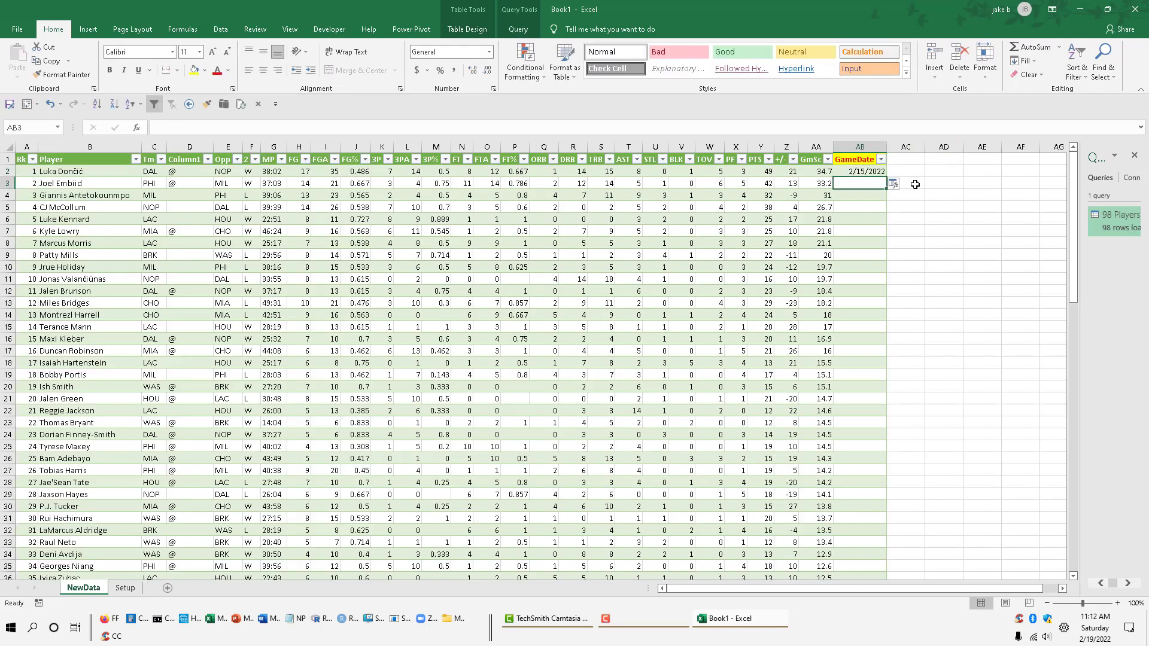
left_click(896, 184)
left_click(905, 196)
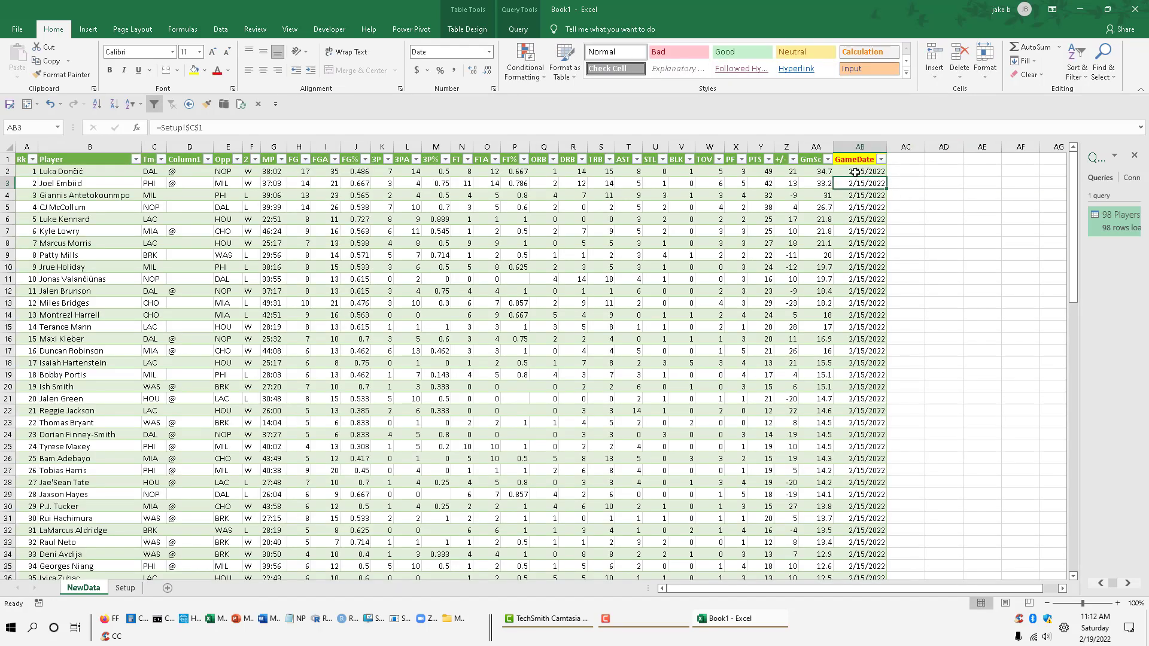
left_click(856, 172)
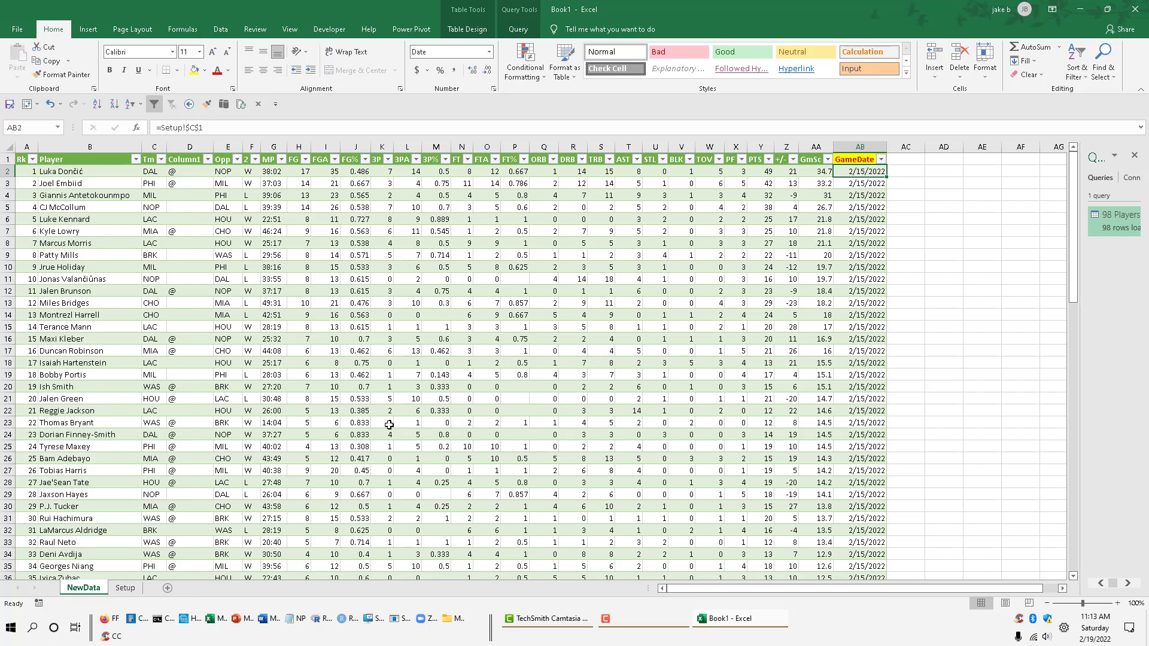
Create a copy of the NewData sheet placed before it, and rename the copy AllData
right_click(100, 589)
left_click(146, 496)
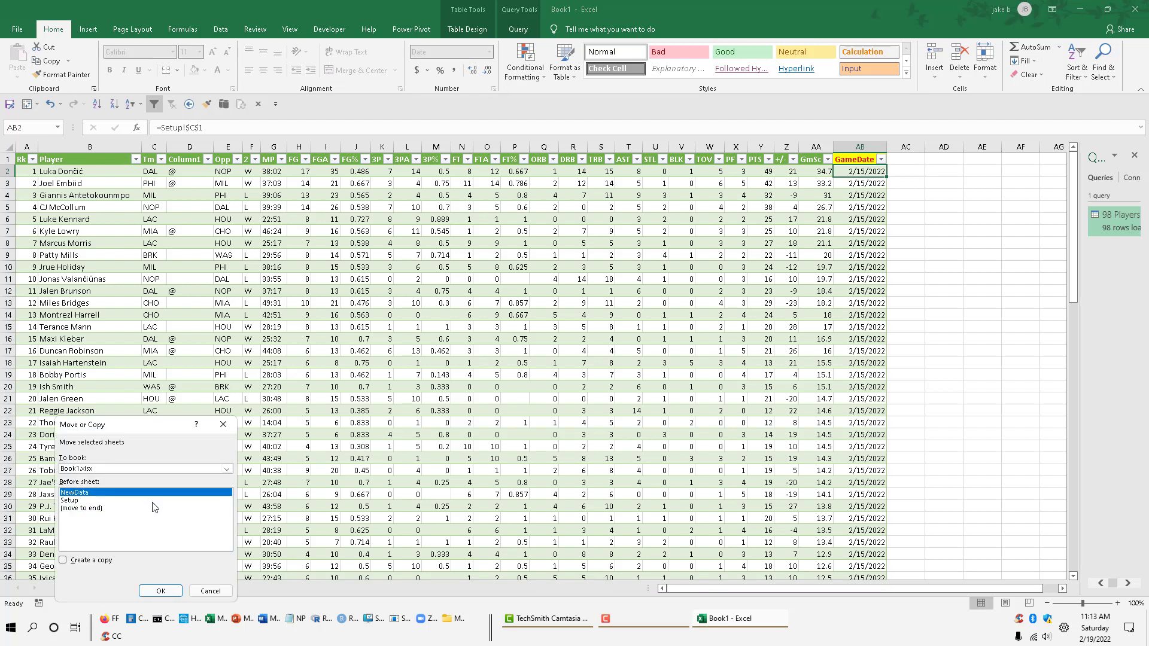
left_click(90, 561)
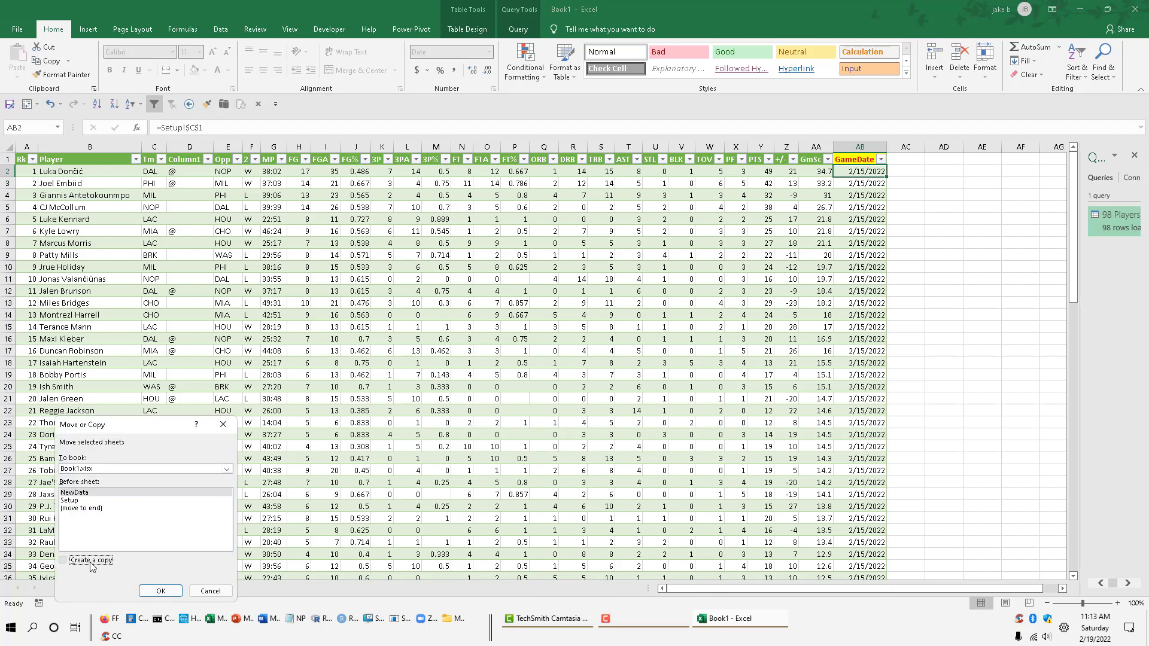
left_click(159, 593)
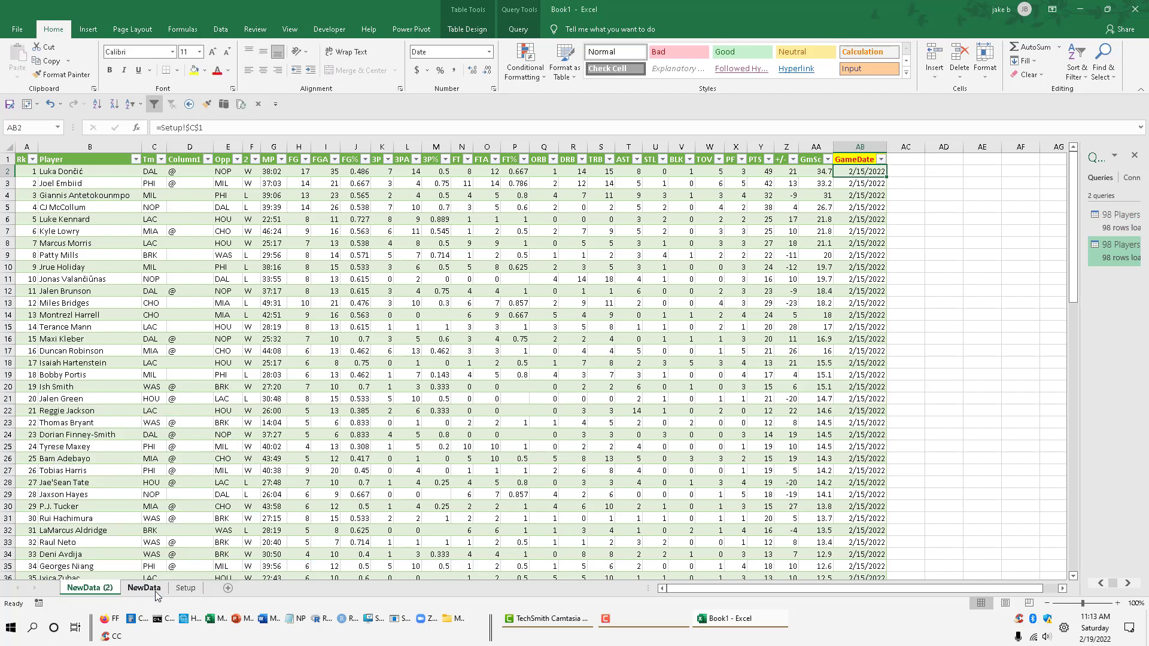
double_click(99, 592)
type("AllData")
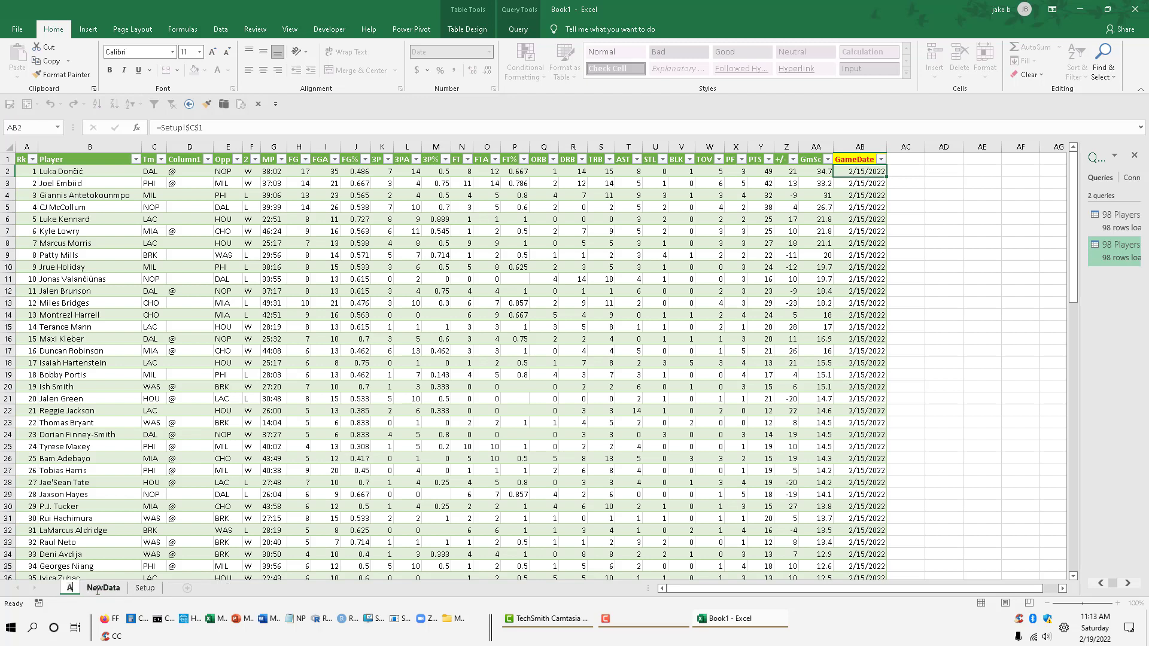
key("Return")
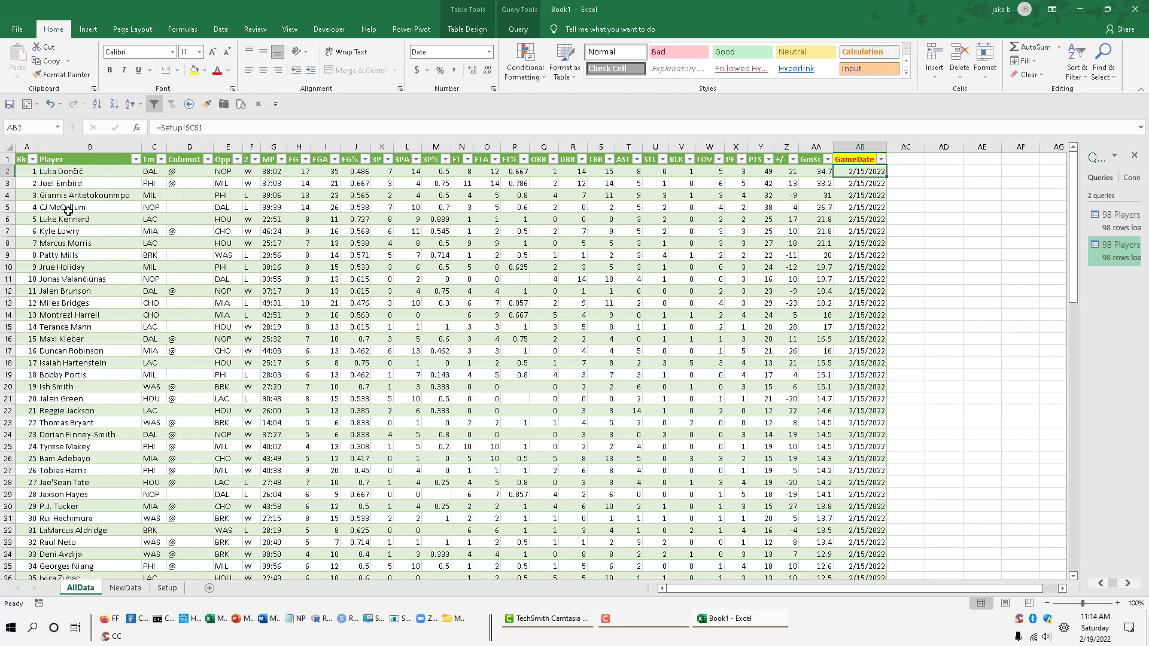
Replace the formulas on the AllData sheet with their values by copying the whole sheet and pasting values over it
left_click(10, 147)
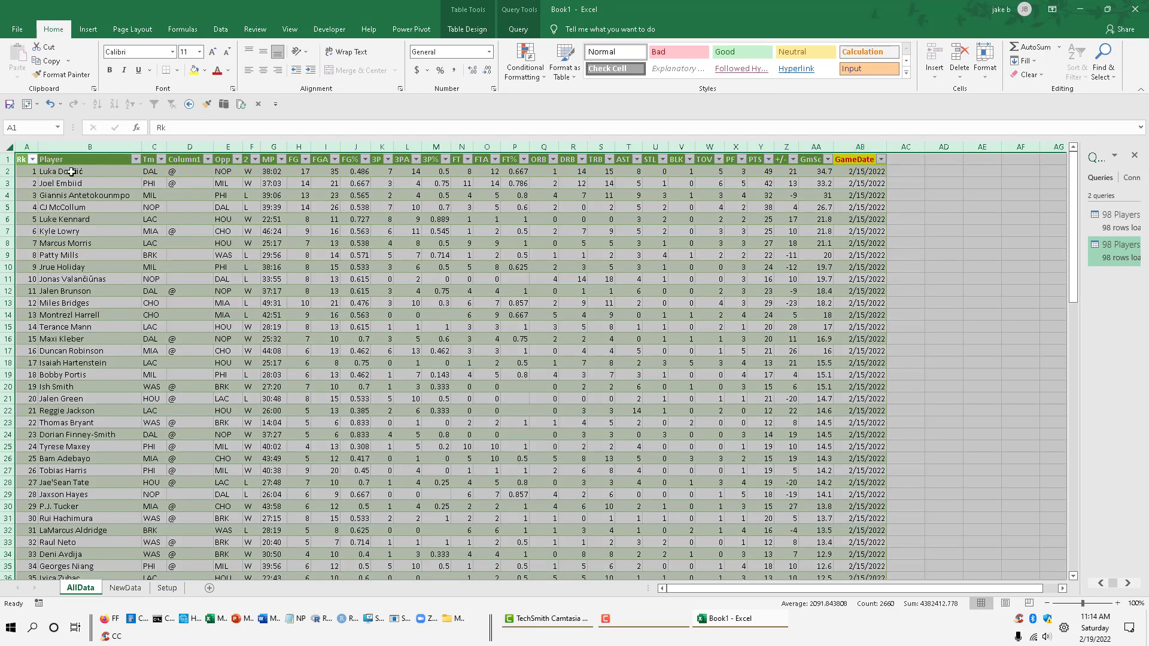
key("ctrl+c")
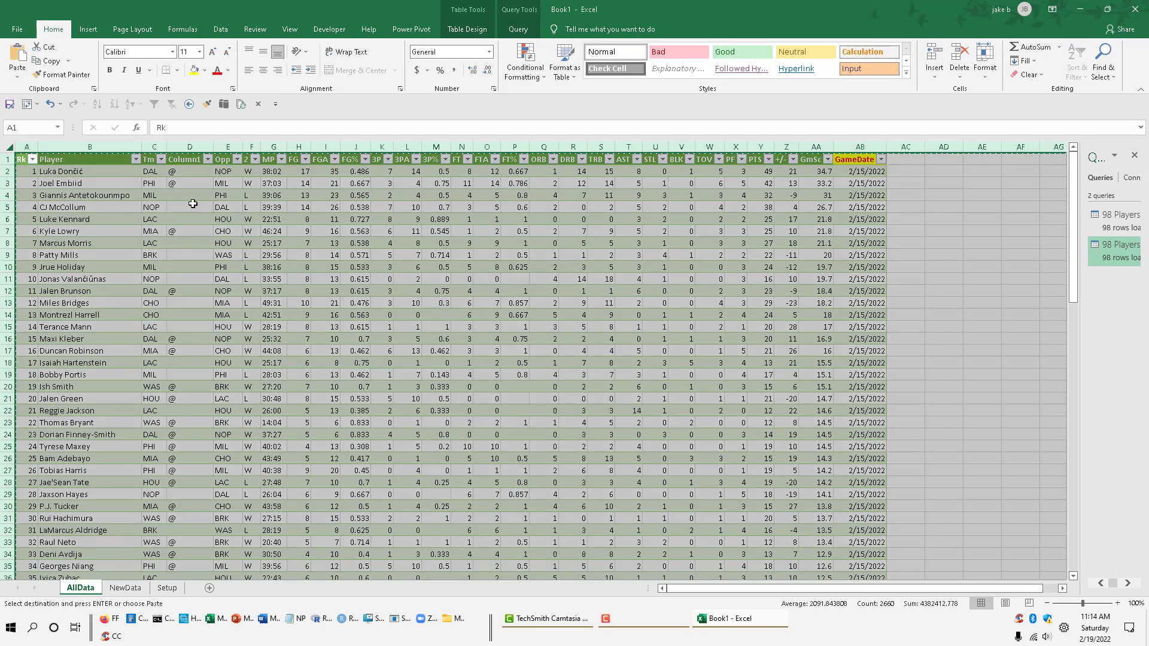
right_click(23, 159)
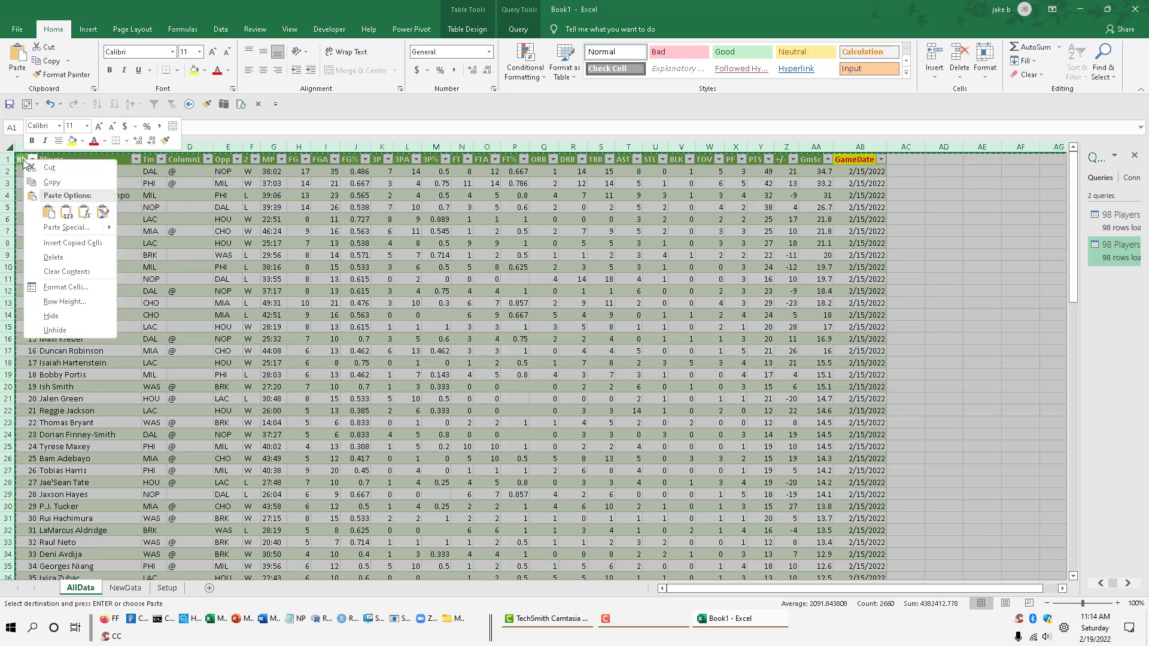
left_click(66, 220)
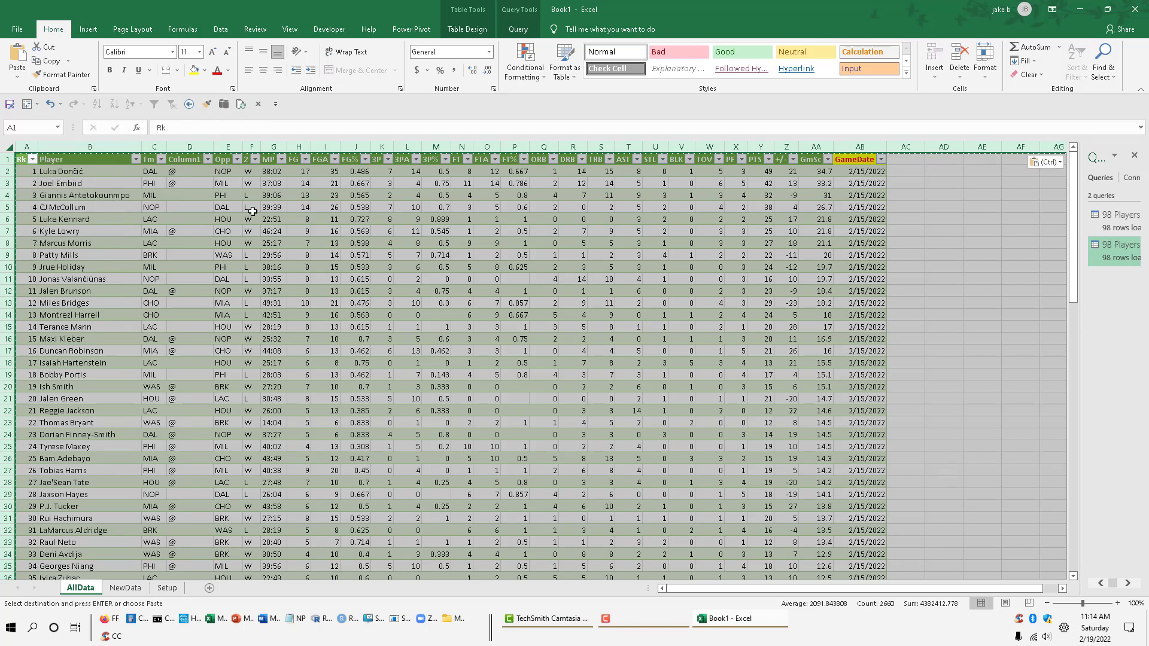
key("Escape")
left_click(860, 173)
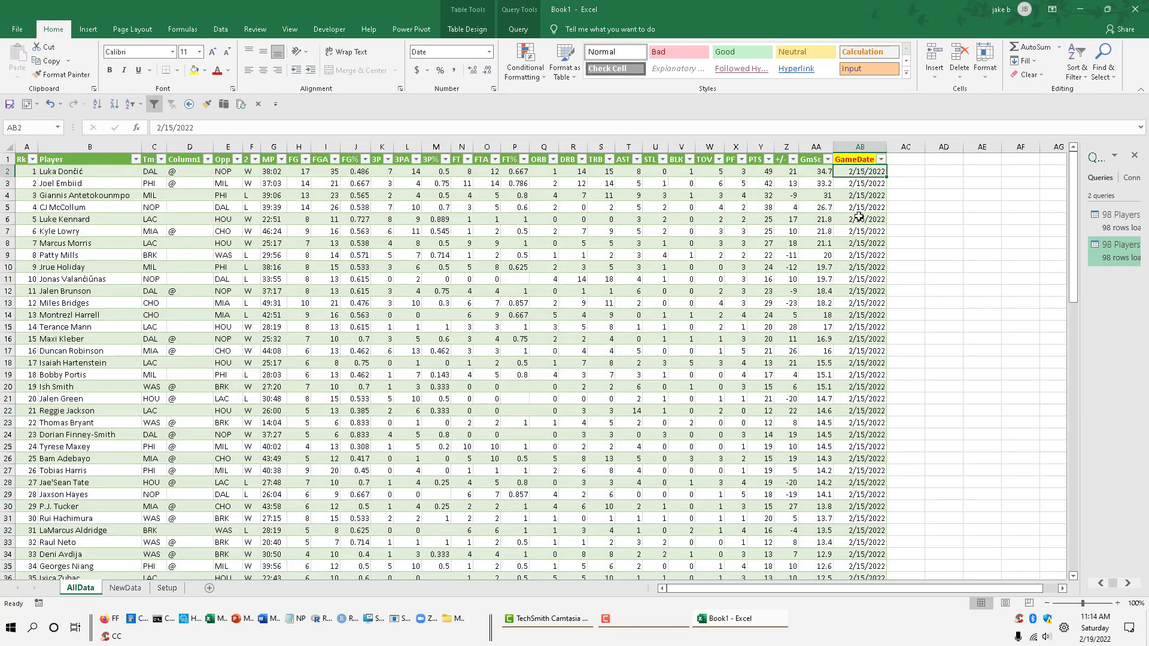
key("ctrl+Home")
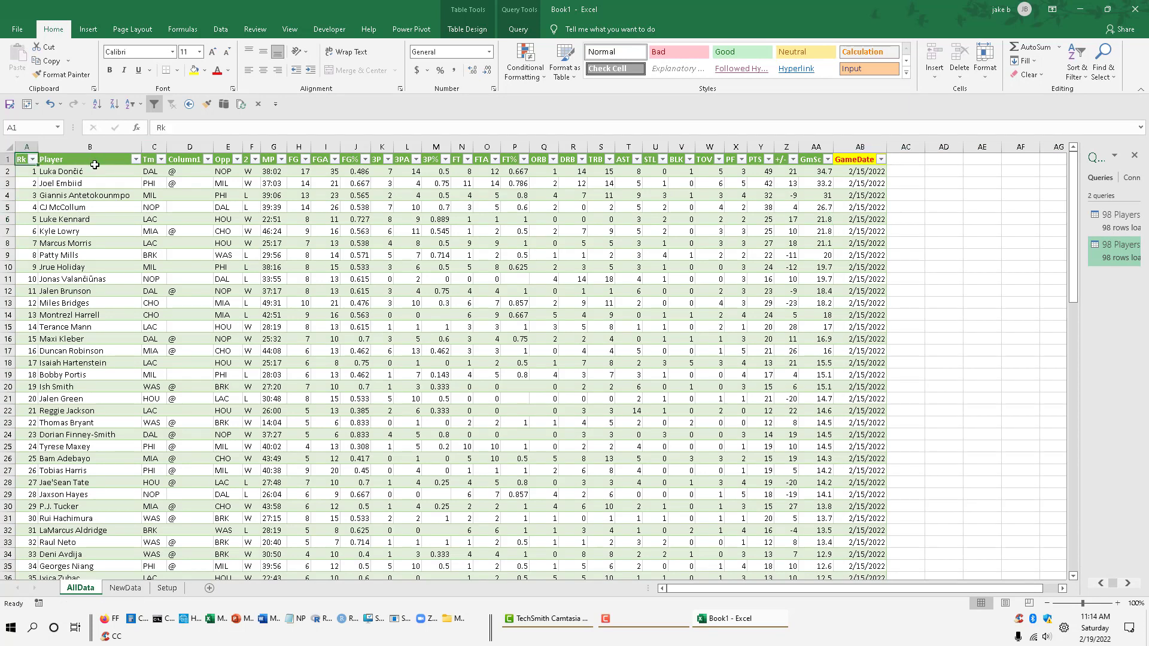
Widen the Queries & Connections pane and rename the query 98 Players Table (2) as AllData
left_click(221, 29)
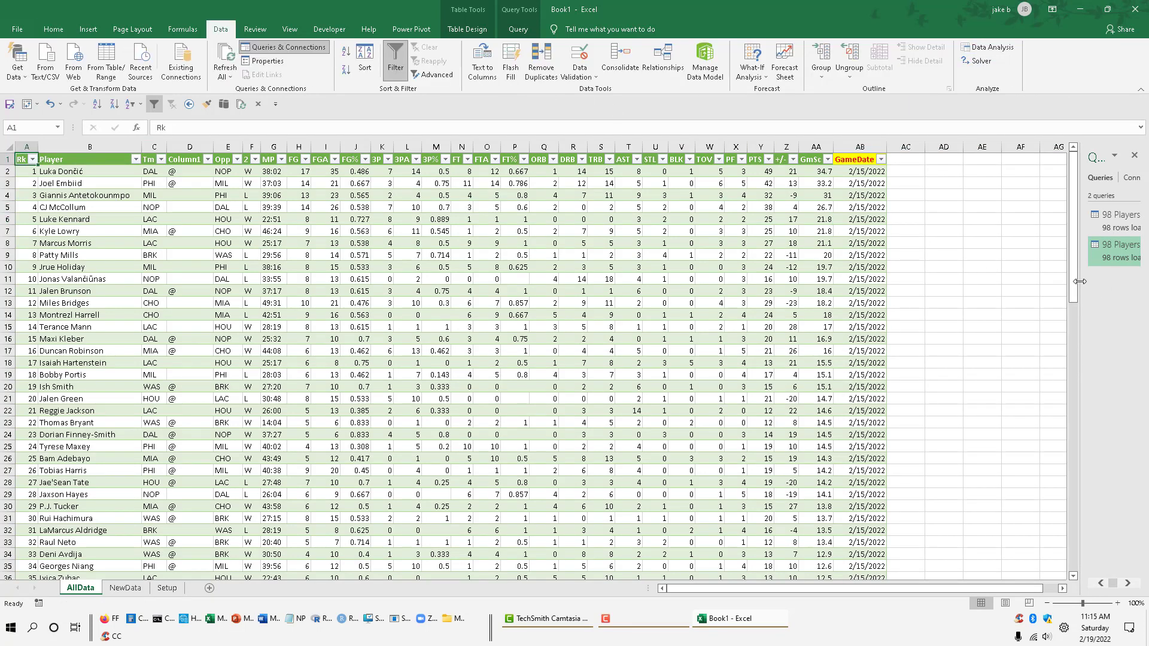
left_click_drag(1080, 281, 878, 263)
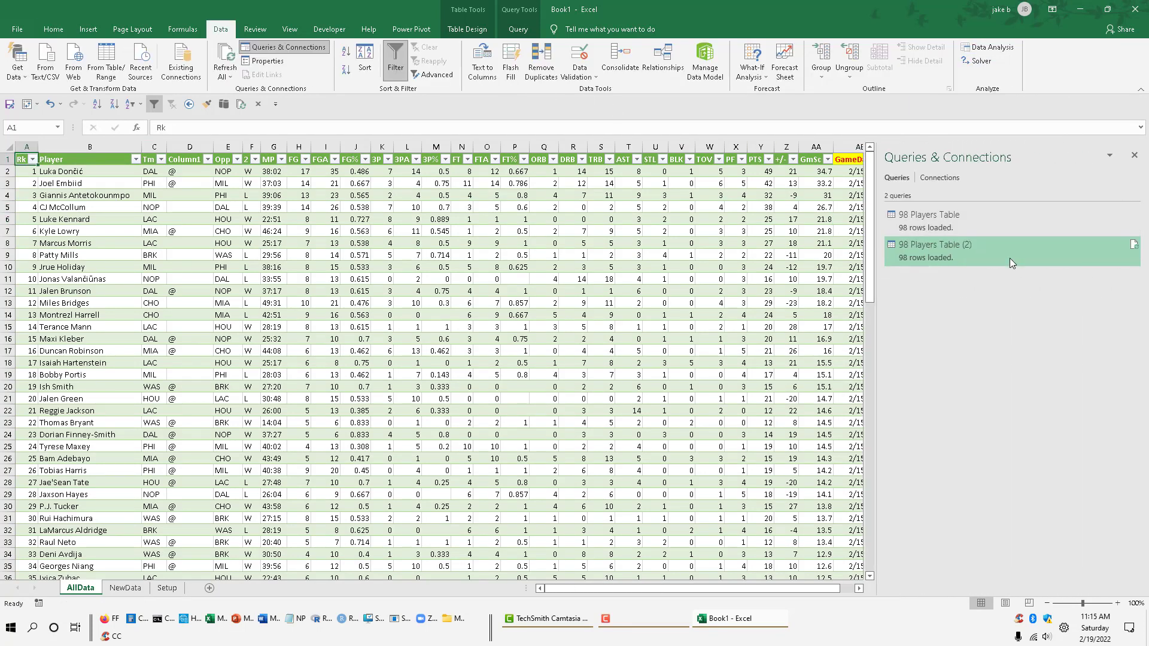
mouse_move(942, 253)
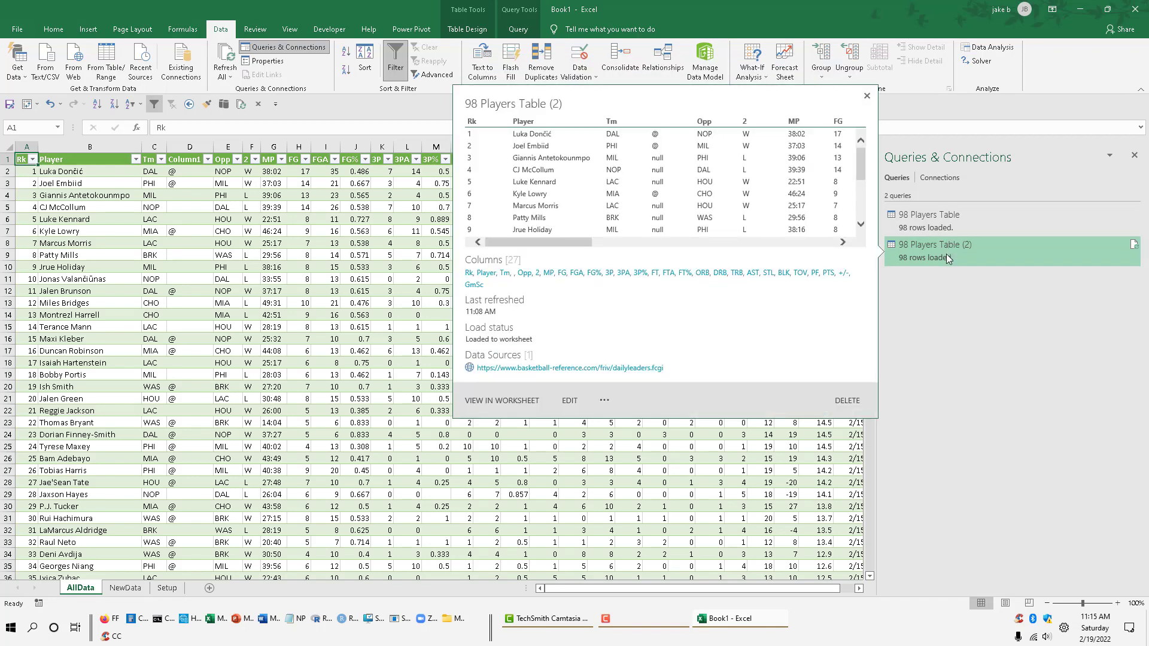
right_click(947, 258)
left_click(986, 314)
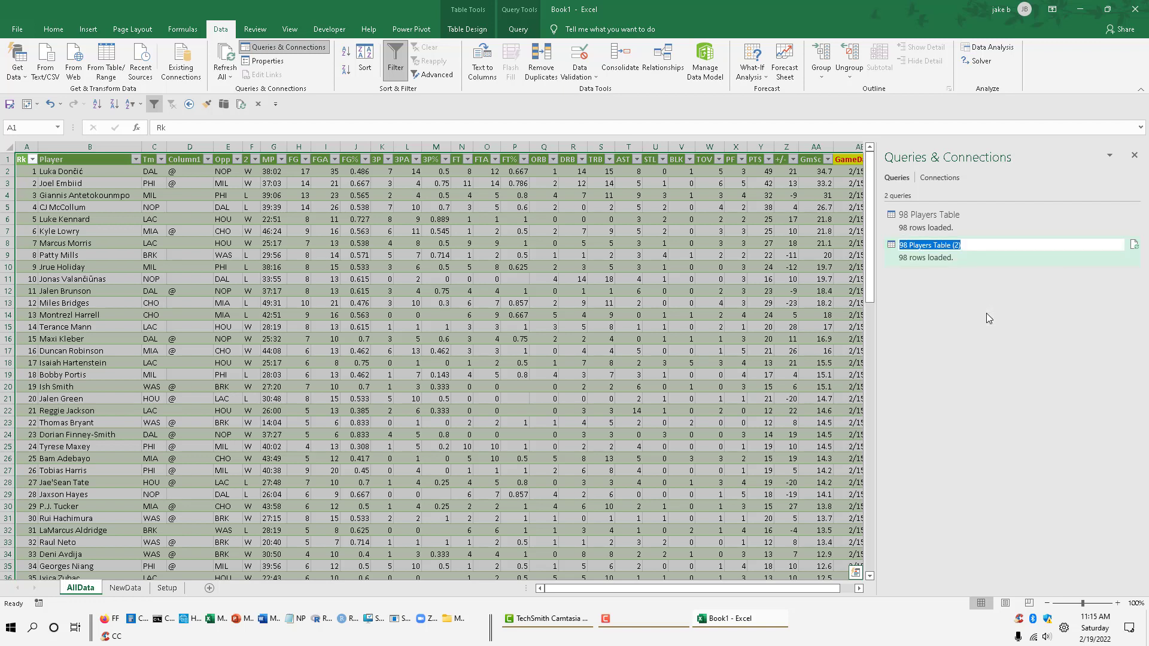
type("AllData")
key("Return")
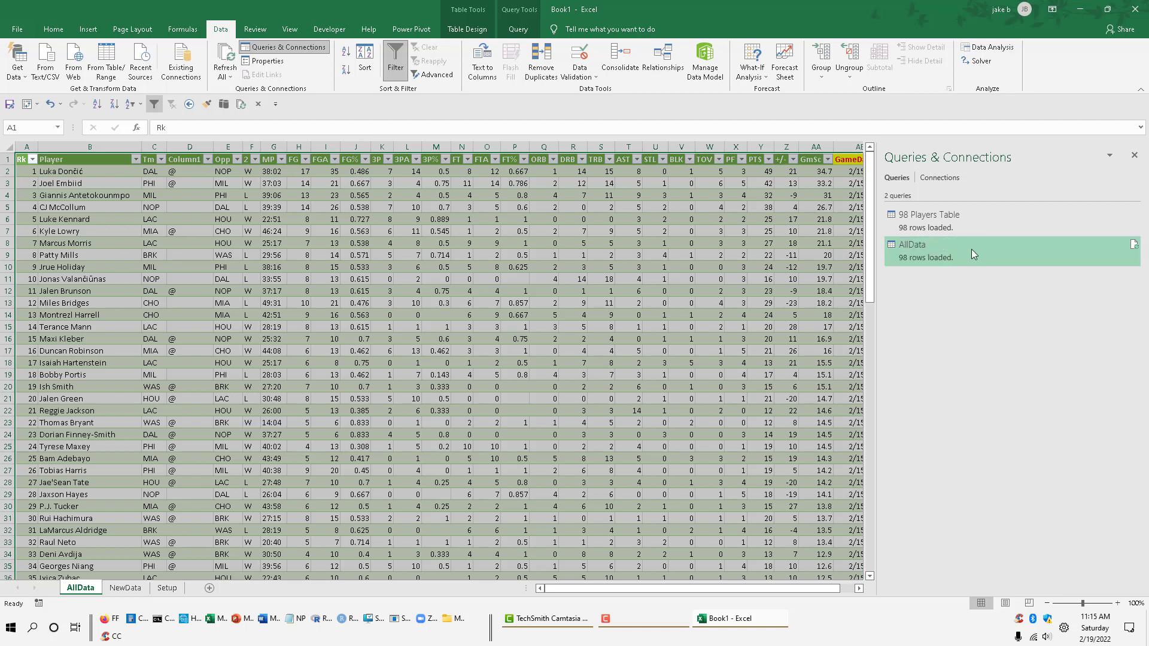
Rename the query 98 Players Table as NewData
left_click(952, 225)
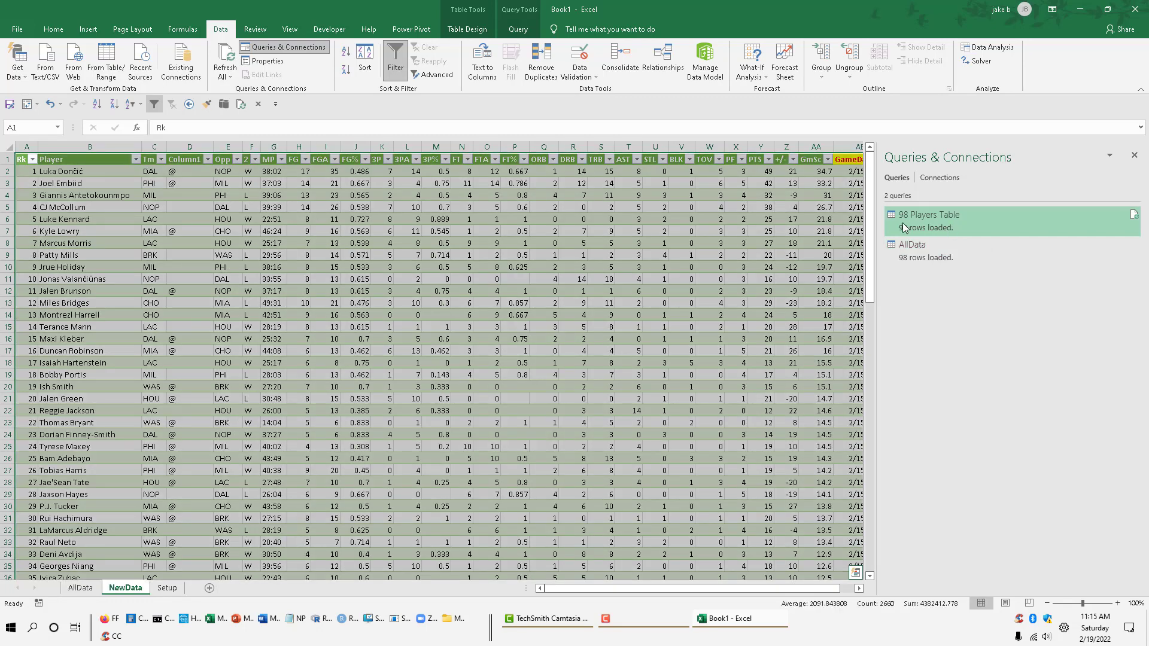
right_click(902, 222)
left_click(942, 287)
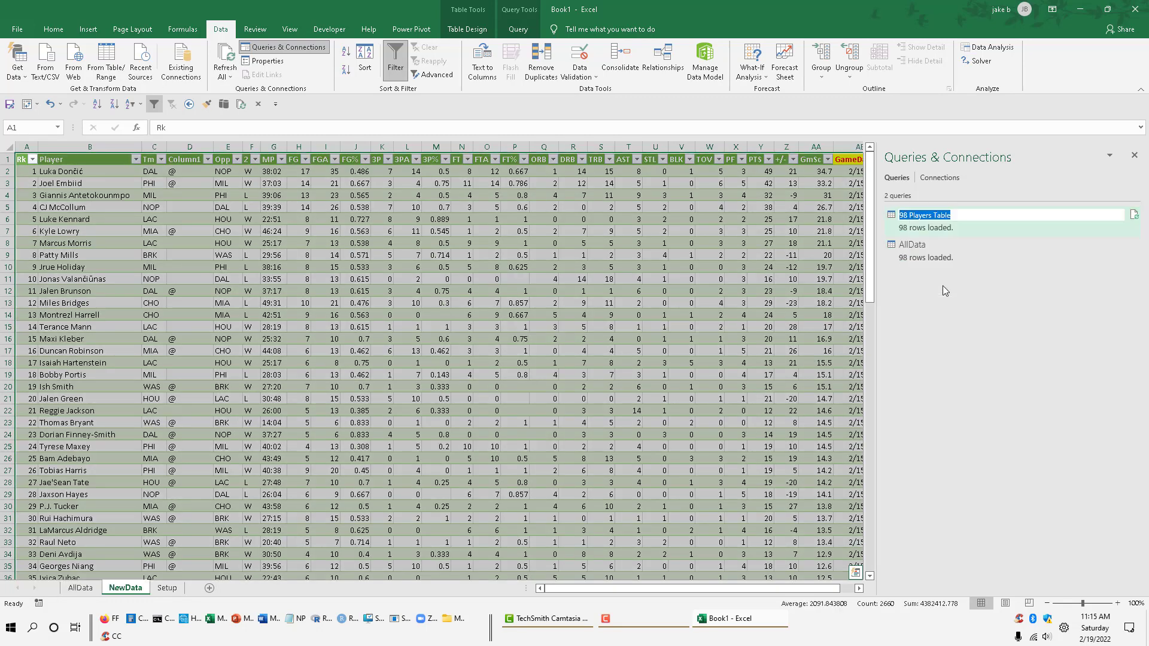
type("NewDat")
type("ata")
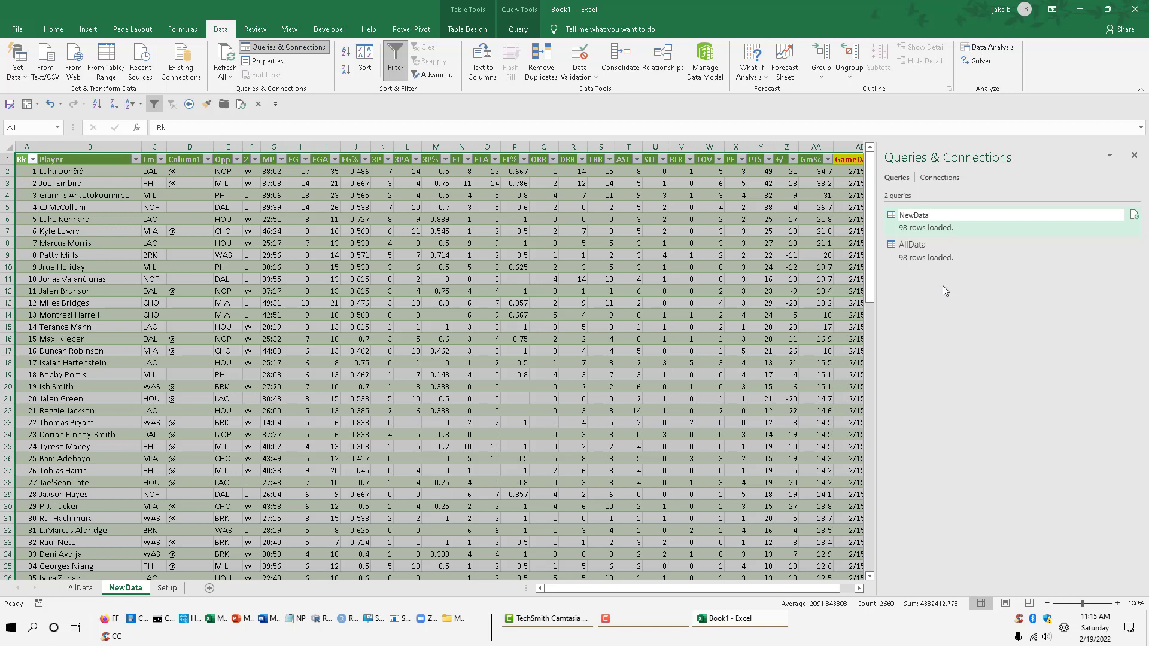
key("Return")
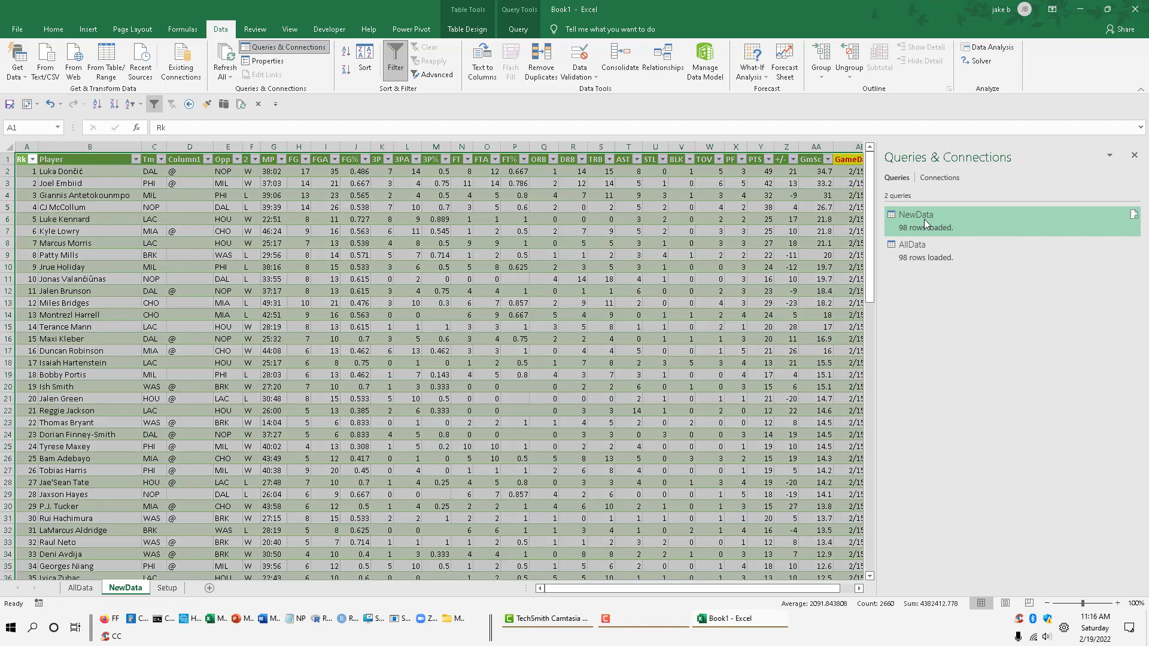
Rewrite the NewData query's code so Web.Contents reads its address from the workbook name BBallRefURL through QryParam and returns Data0 without type changes
right_click(924, 219)
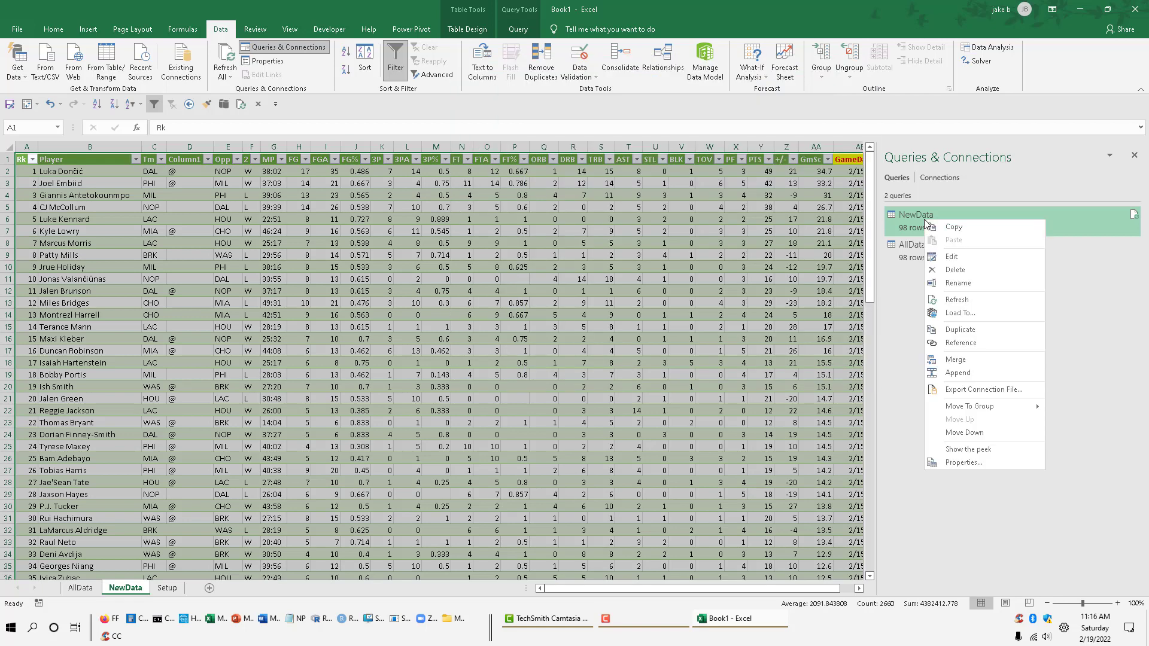
left_click(952, 257)
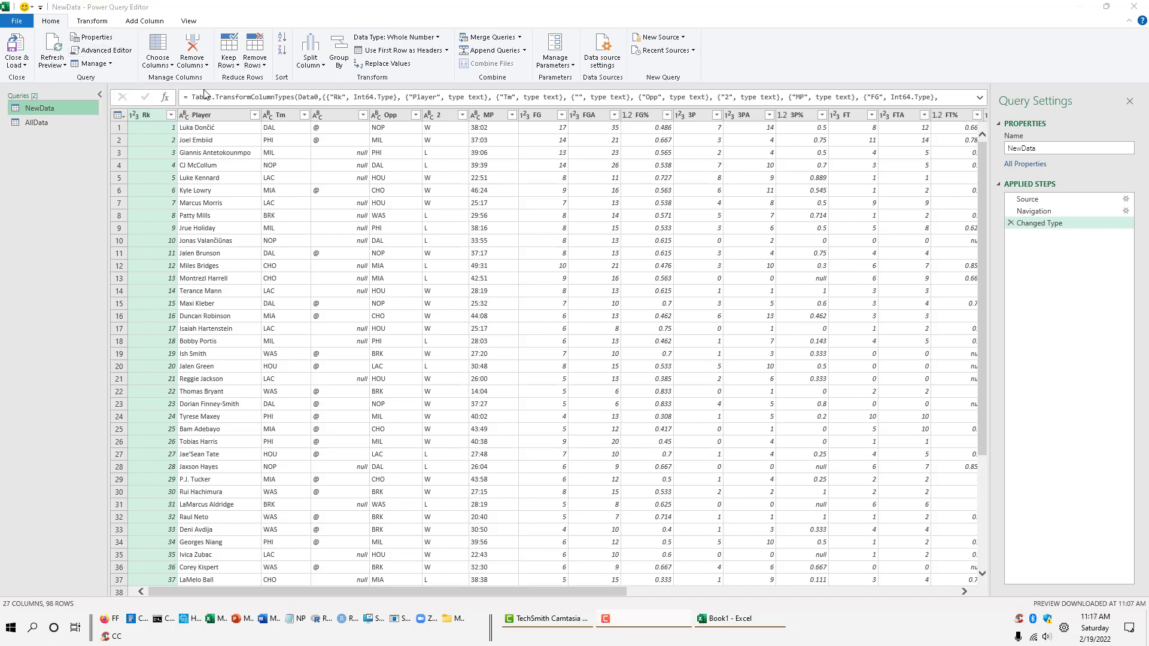
left_click(101, 51)
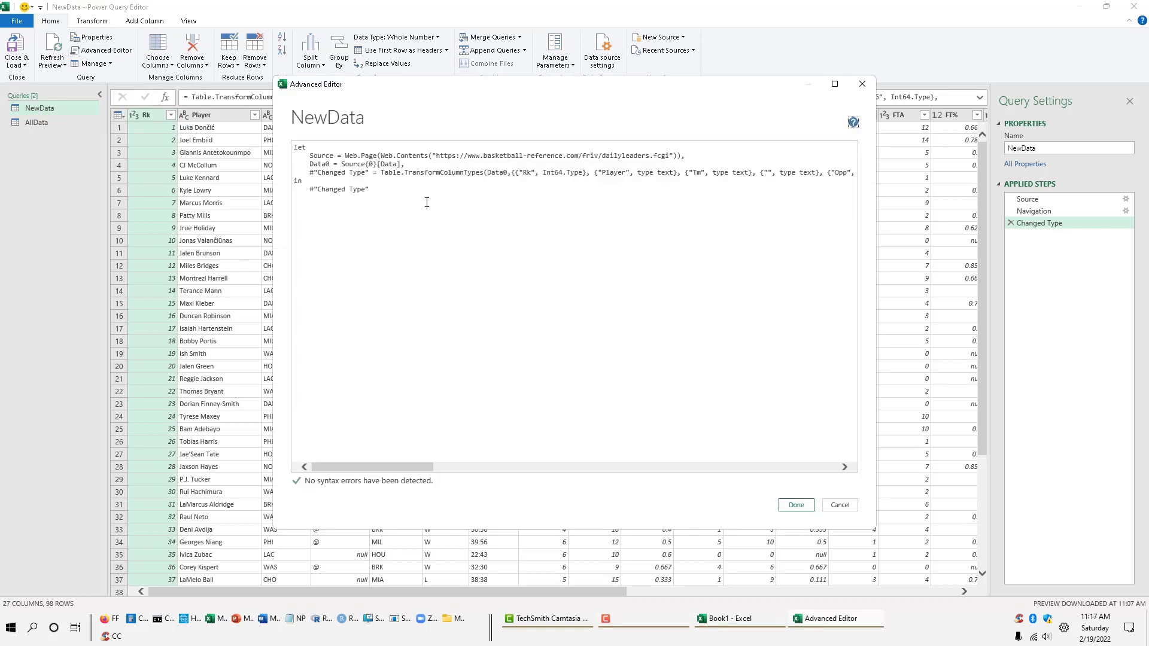
left_click_drag(425, 200, 268, 151)
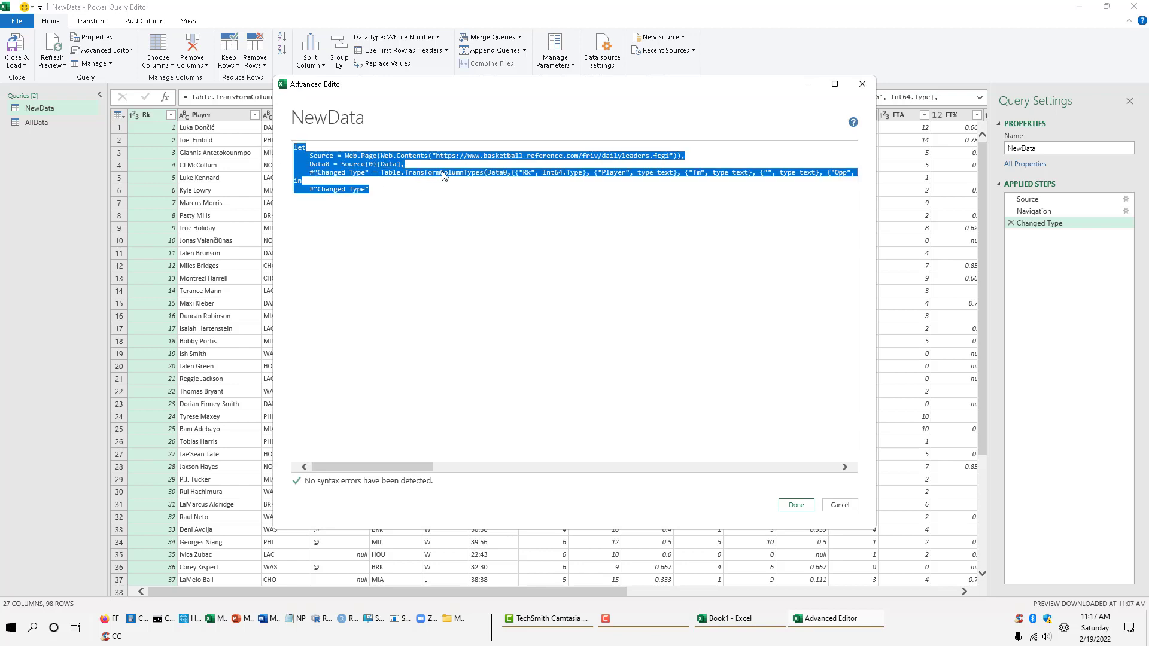
type("let     QryParam = Table.FirstValue(Excel.CurrentWorkbook(){[Name=\"BBallRefURL\"]}[Content]),     Source = Web.Page(Web.Contents(QryParam)),     Data0 = Source{0}[Data] in     Data0")
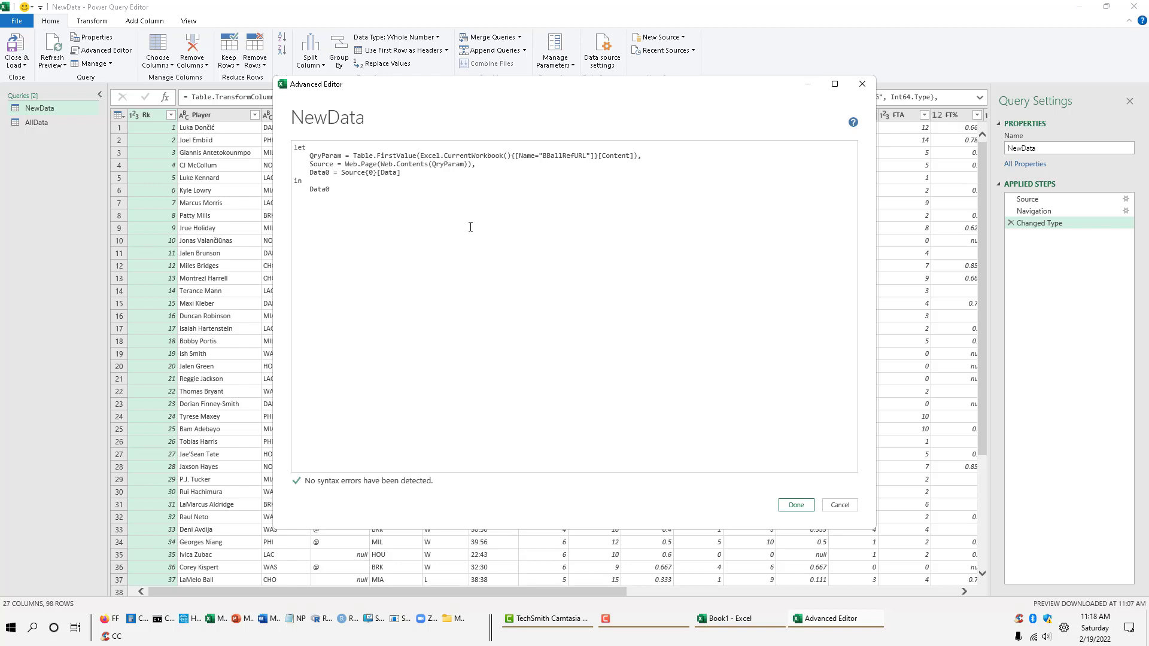
left_click(796, 506)
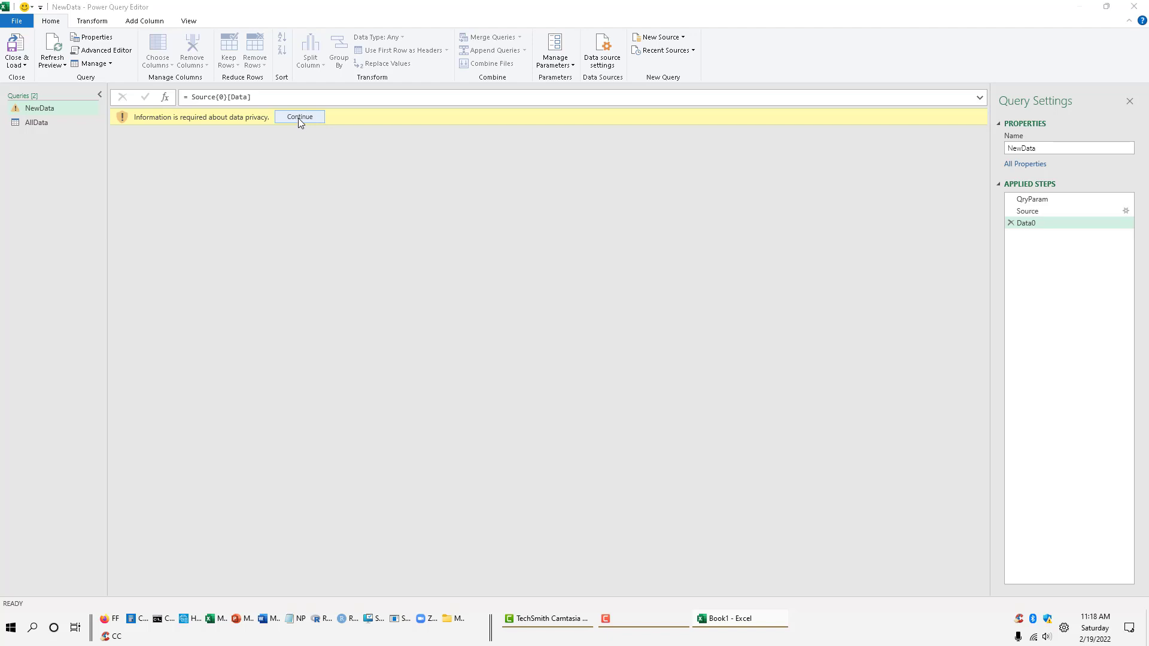
Resolve the data privacy request by ignoring Privacy Levels checks for this file
left_click(299, 117)
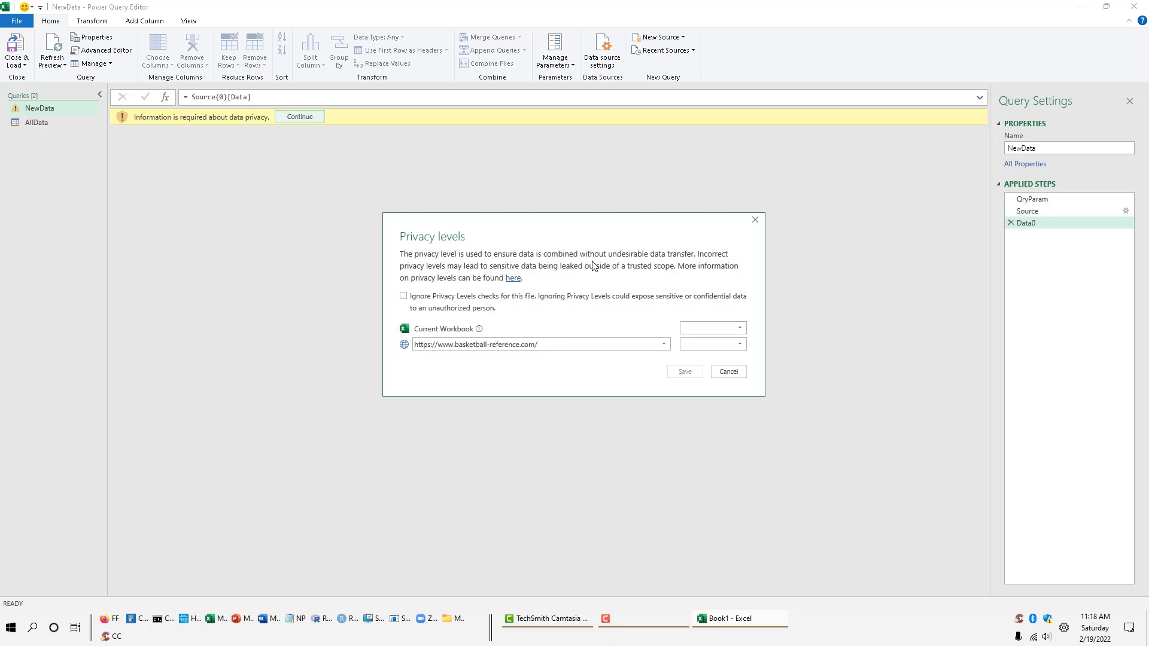
left_click(412, 298)
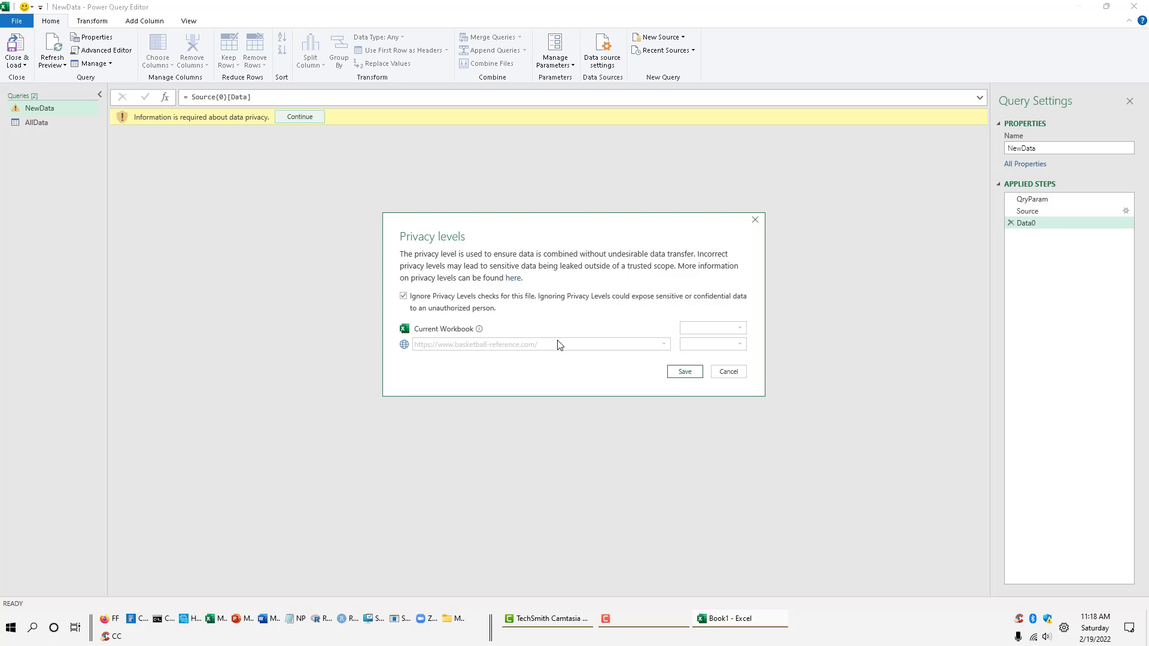
left_click(684, 372)
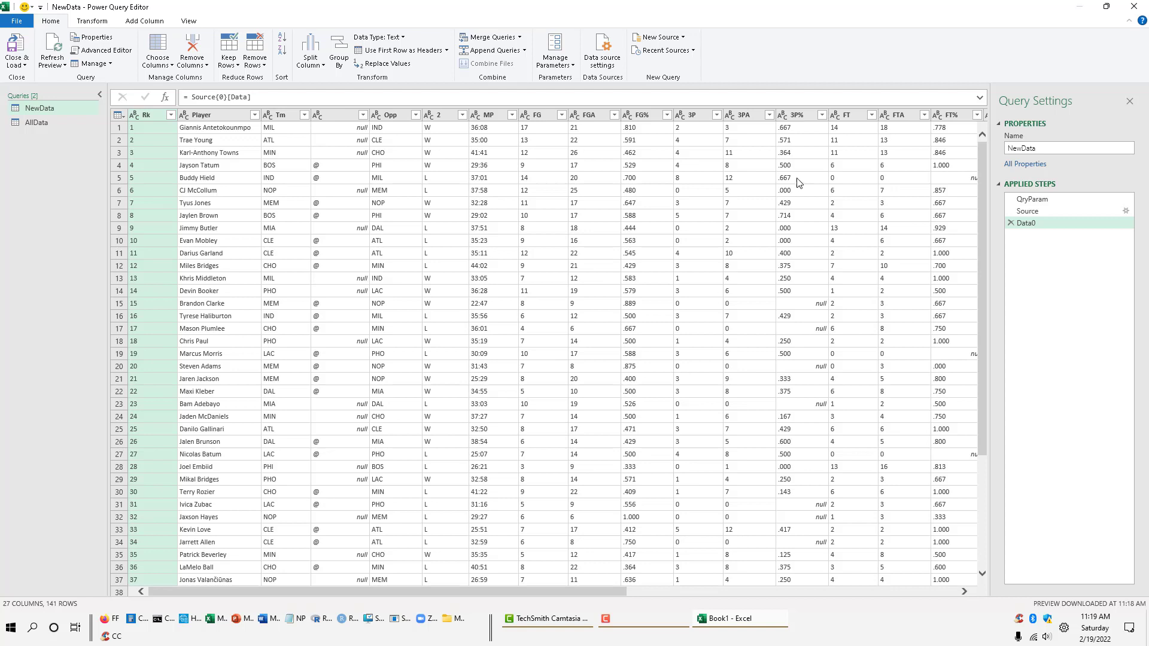
Close the Power Query Editor keeping the changes, and narrow the Queries & Connections pane to reveal the whole NewData table
left_click(1137, 8)
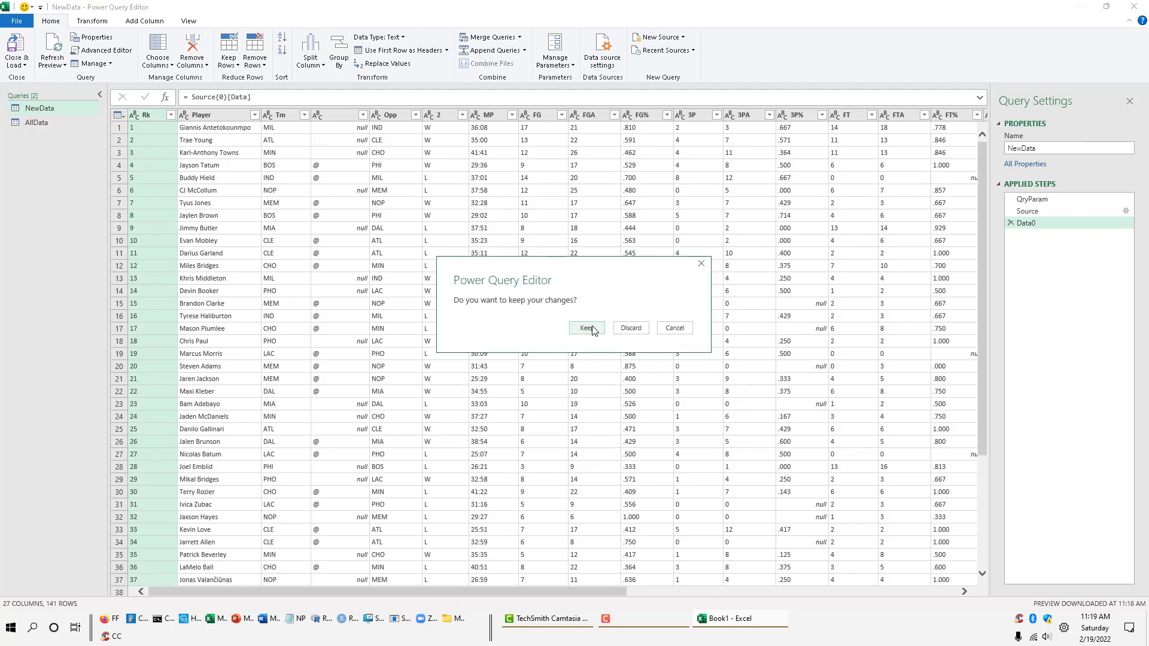
left_click(586, 328)
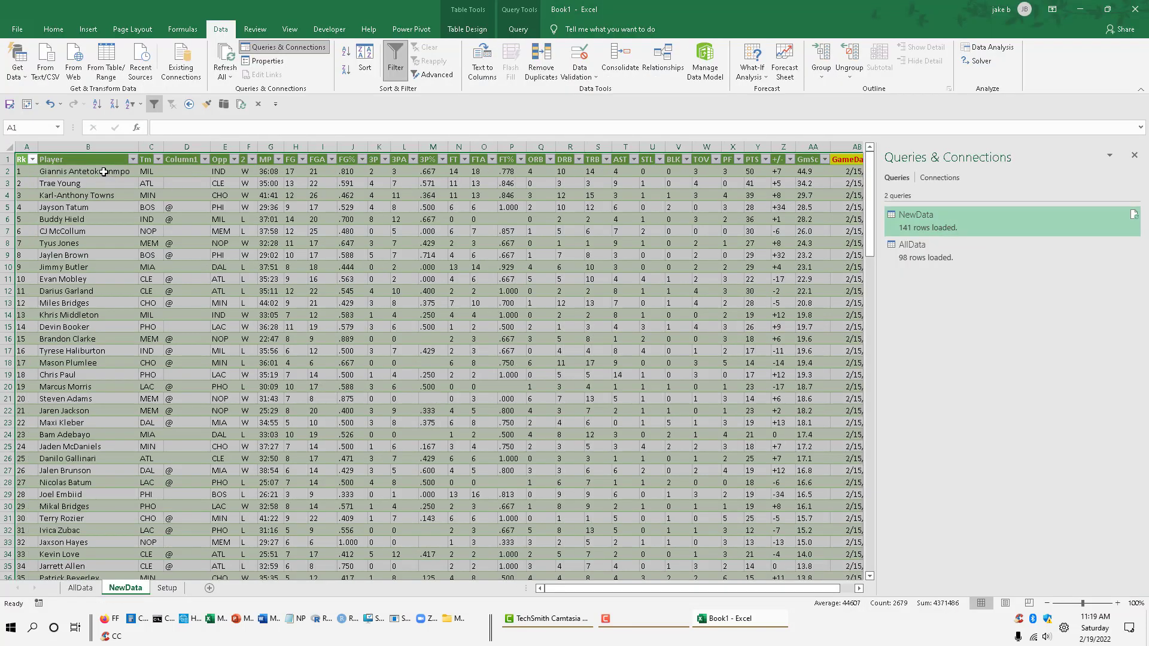
left_click(104, 173)
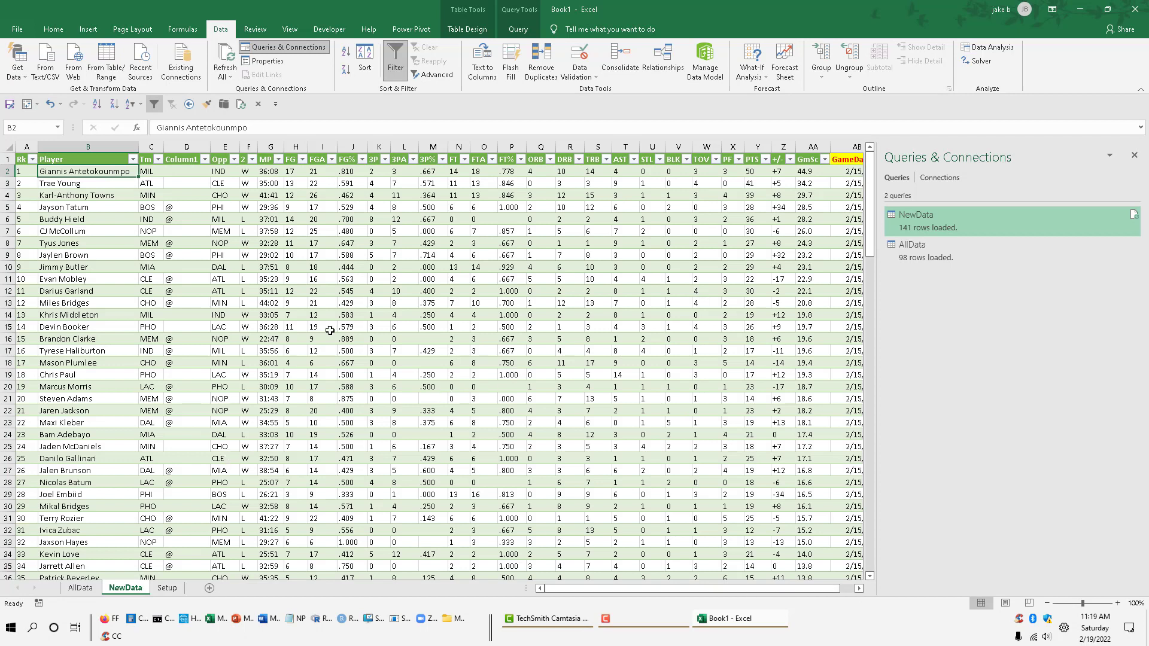
left_click_drag(875, 304, 1081, 306)
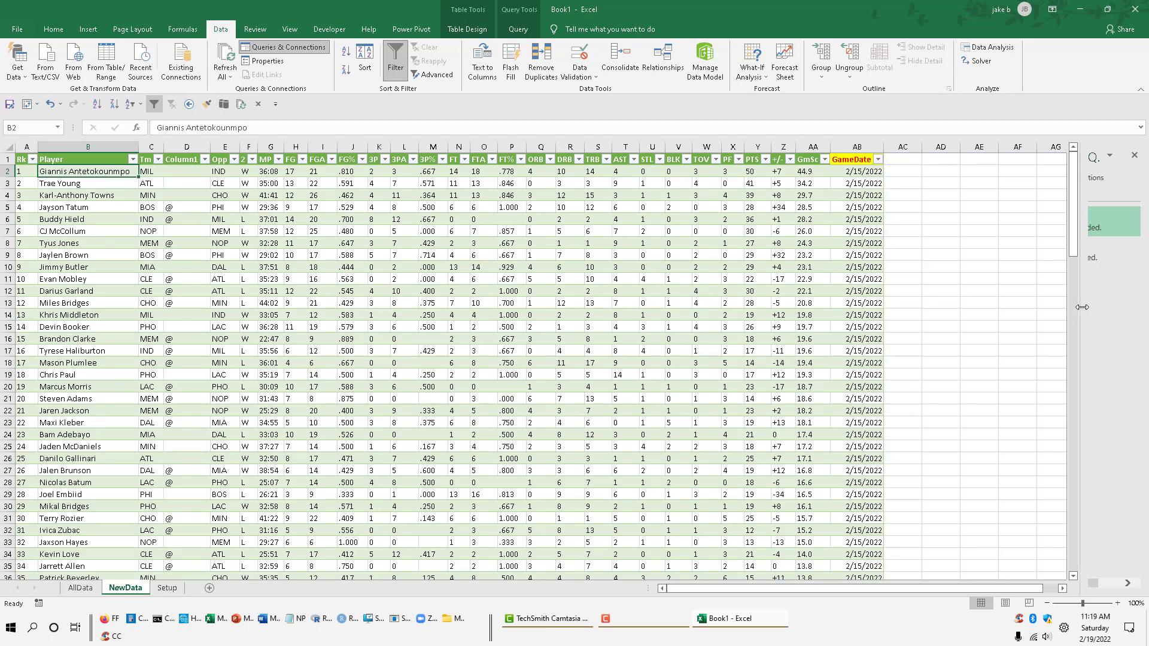
Set the date needed on the Setup sheet to 2/17/2022, and view the Basketball Reference page behind the BBallRefURL link
left_click(167, 589)
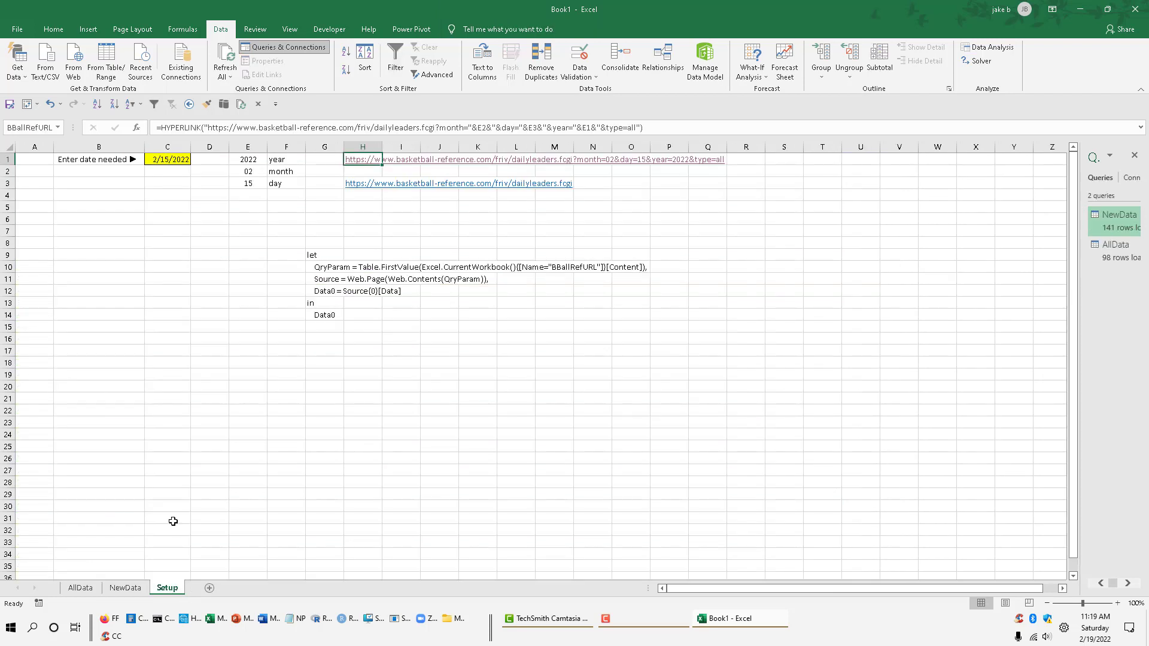
left_click(180, 159)
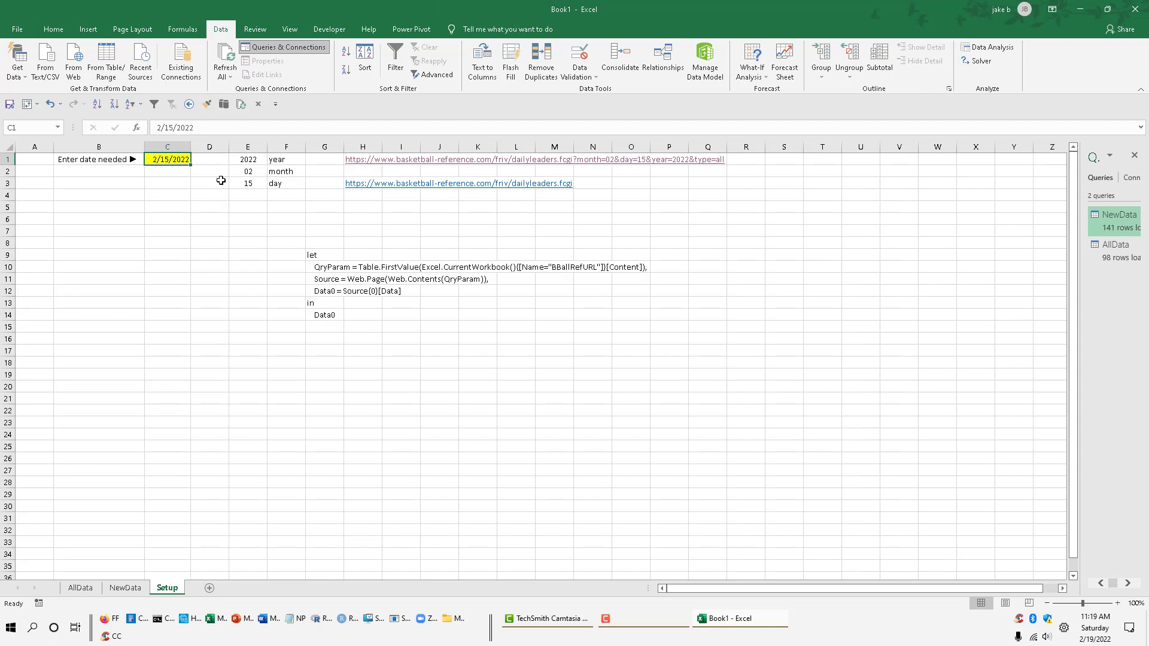
type("2/17/2022")
key("Return")
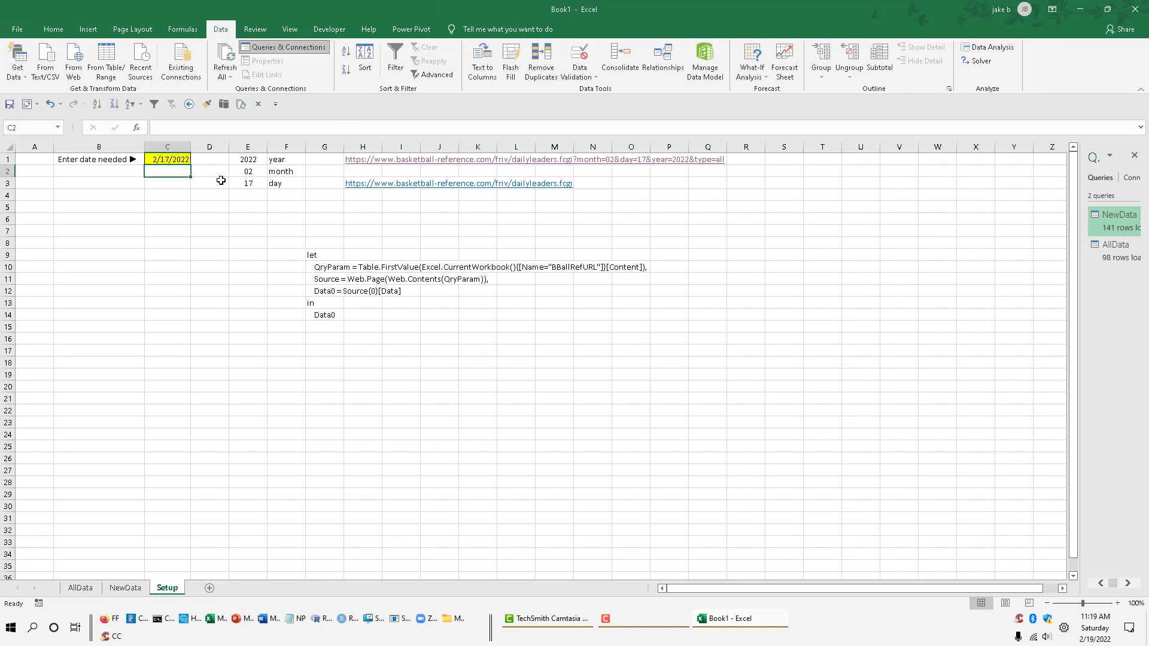
left_click(376, 164)
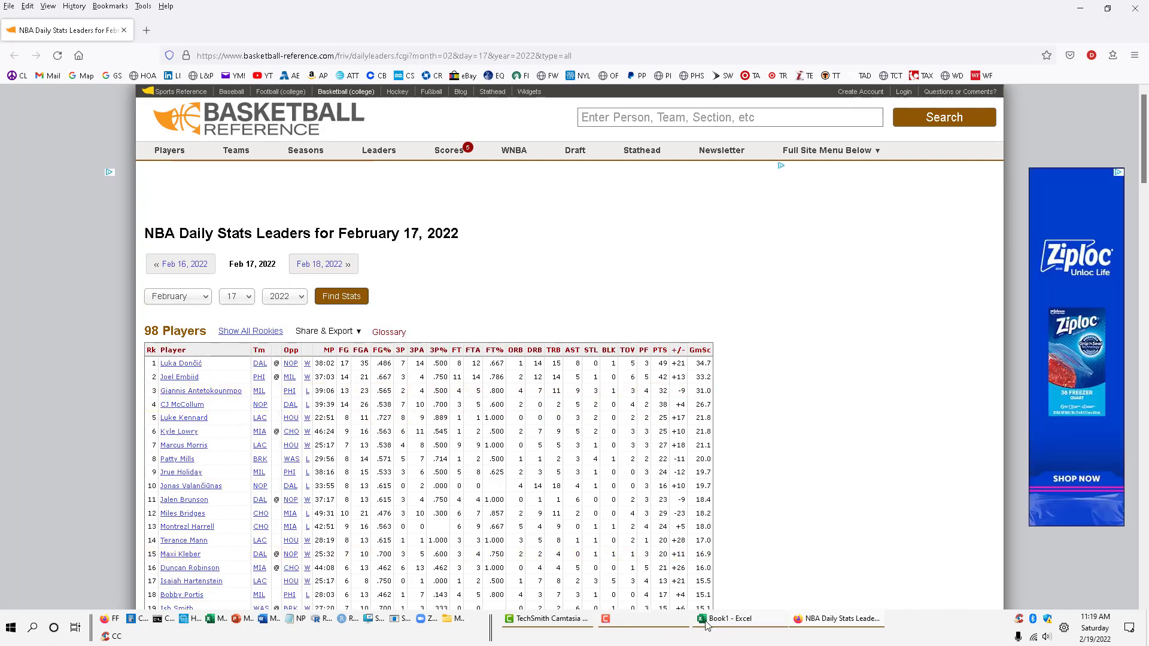
left_click(739, 622)
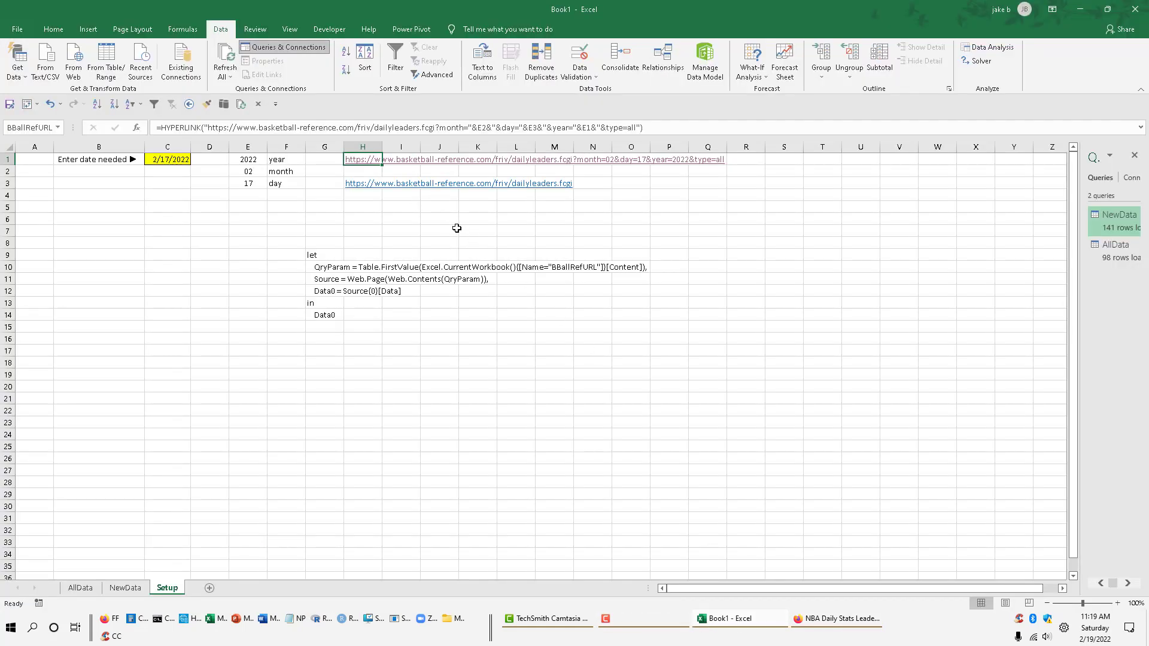
Refresh the query table on the NewData sheet and look through its player rows down to the last one
left_click(125, 593)
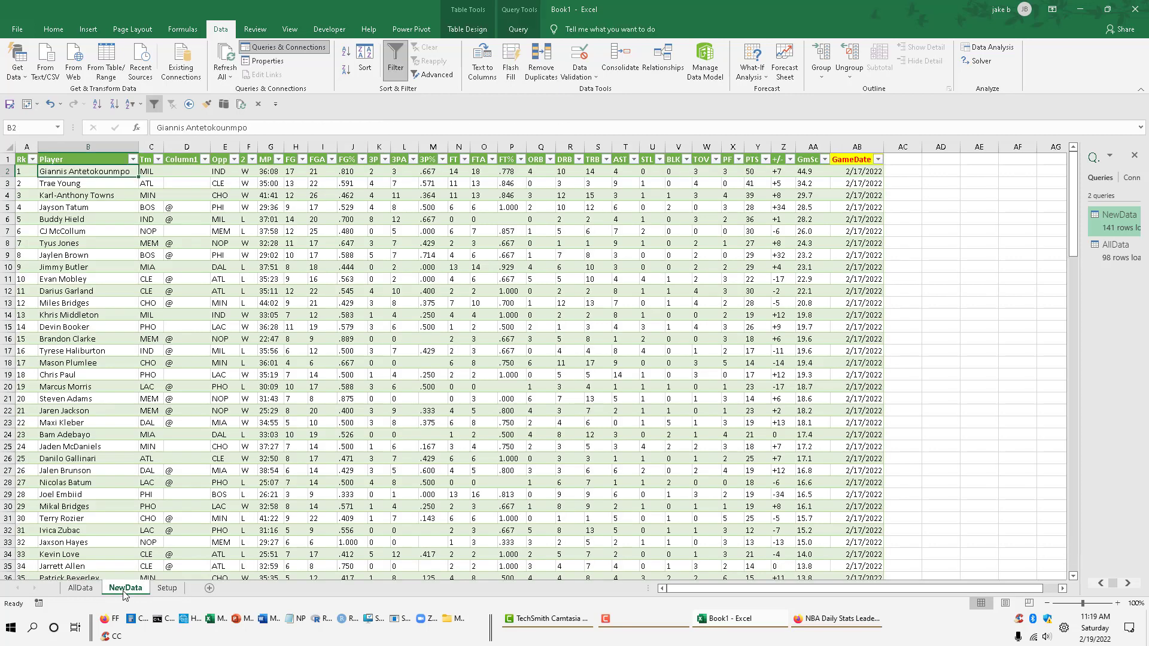
left_click(185, 193)
right_click(185, 193)
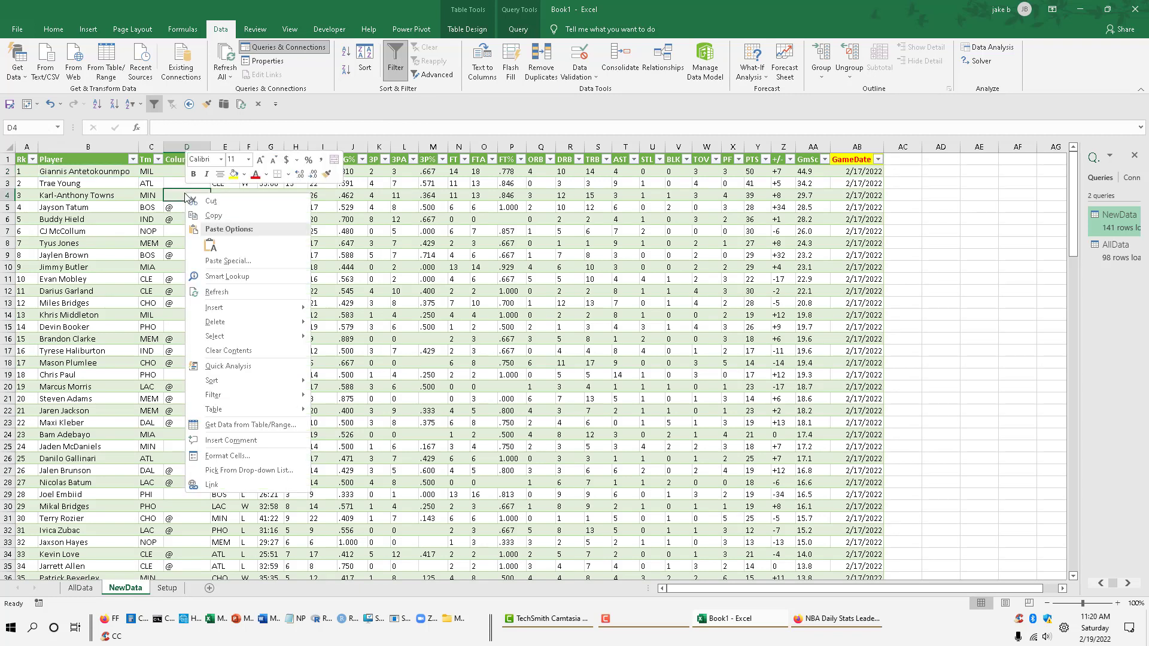
left_click(217, 292)
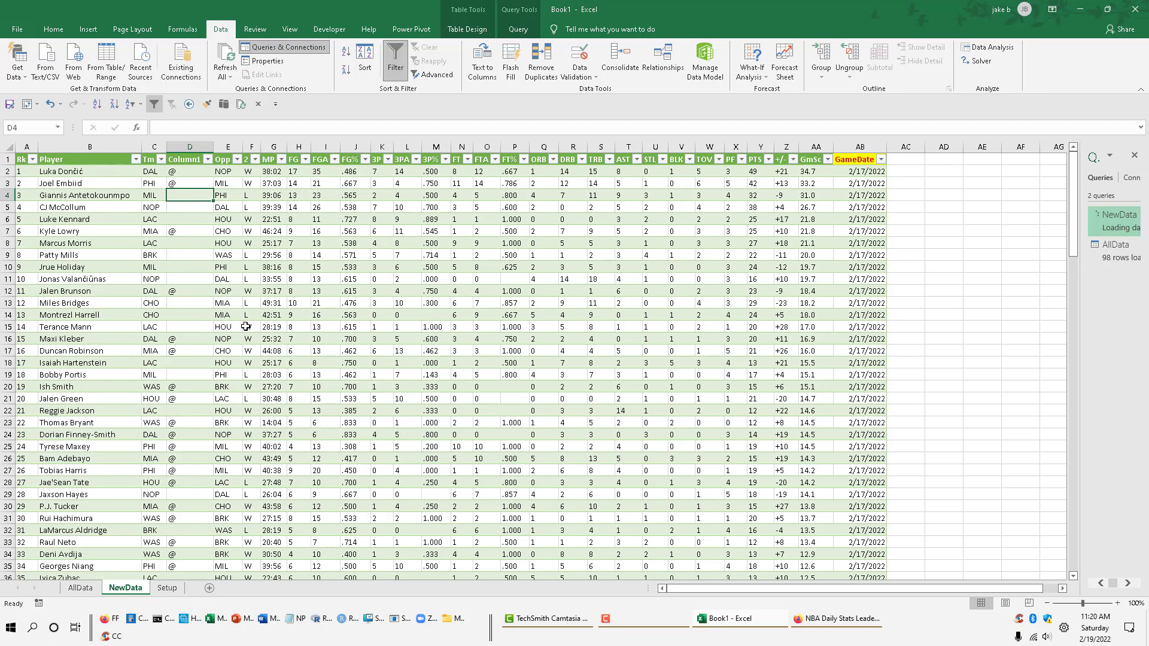
scroll(181, 305, "down", 9)
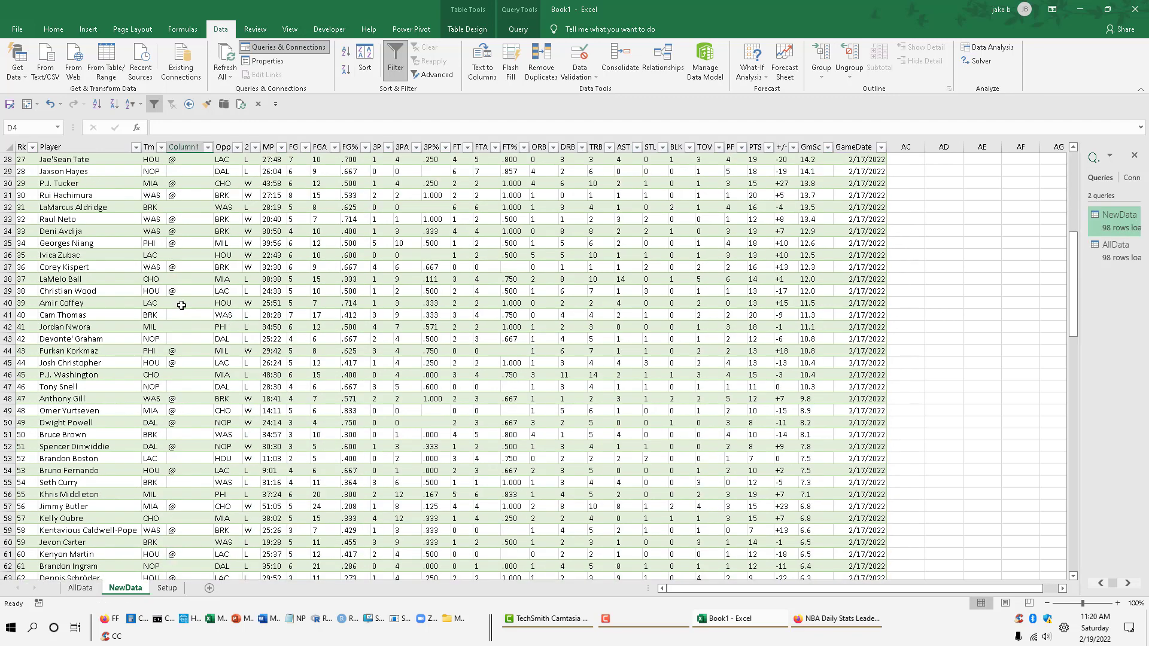
scroll(181, 305, "down", 13)
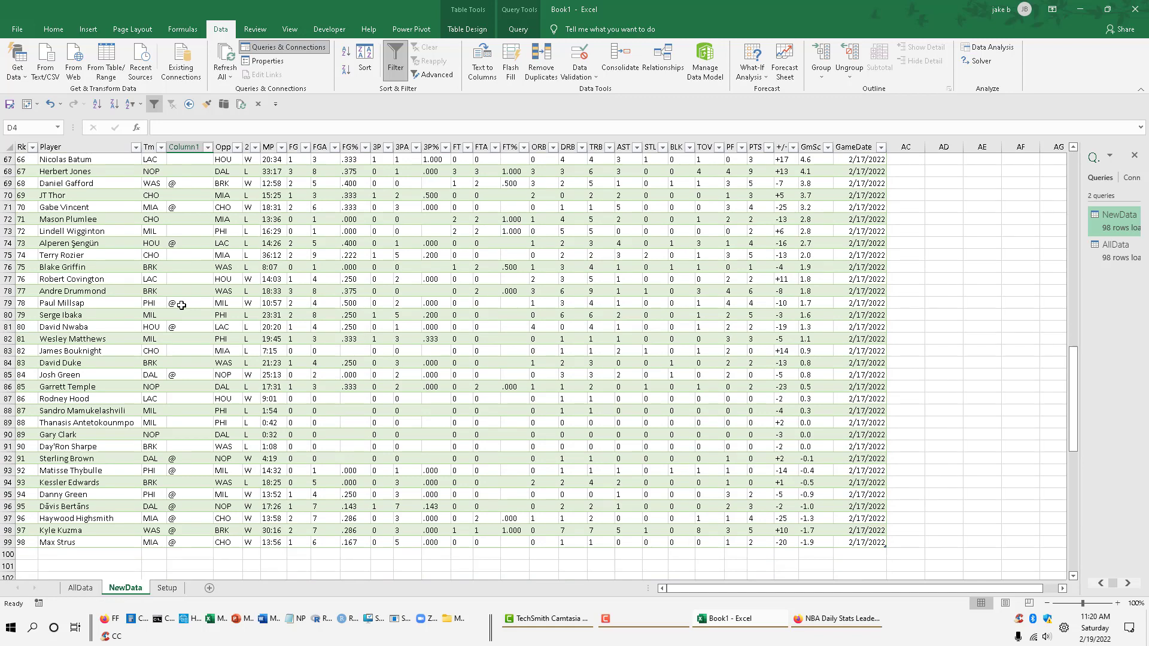
scroll(181, 305, "up", 20)
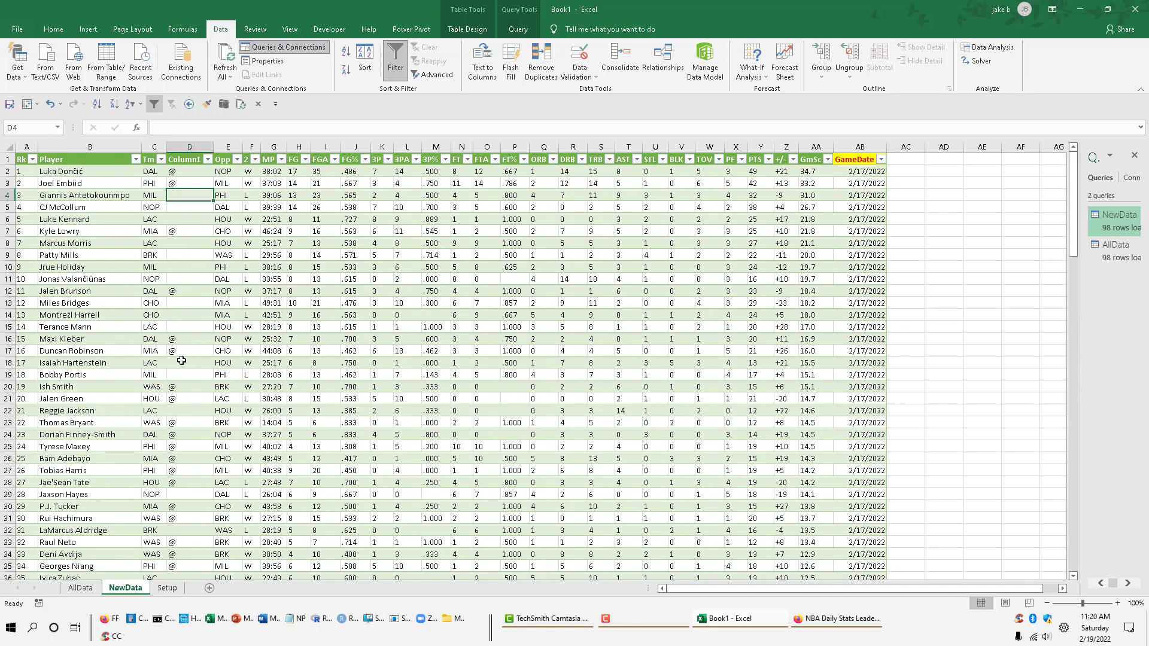
Clear all player data below the header row on the AllData sheet, from cell A2 through the GameDate column
left_click(80, 588)
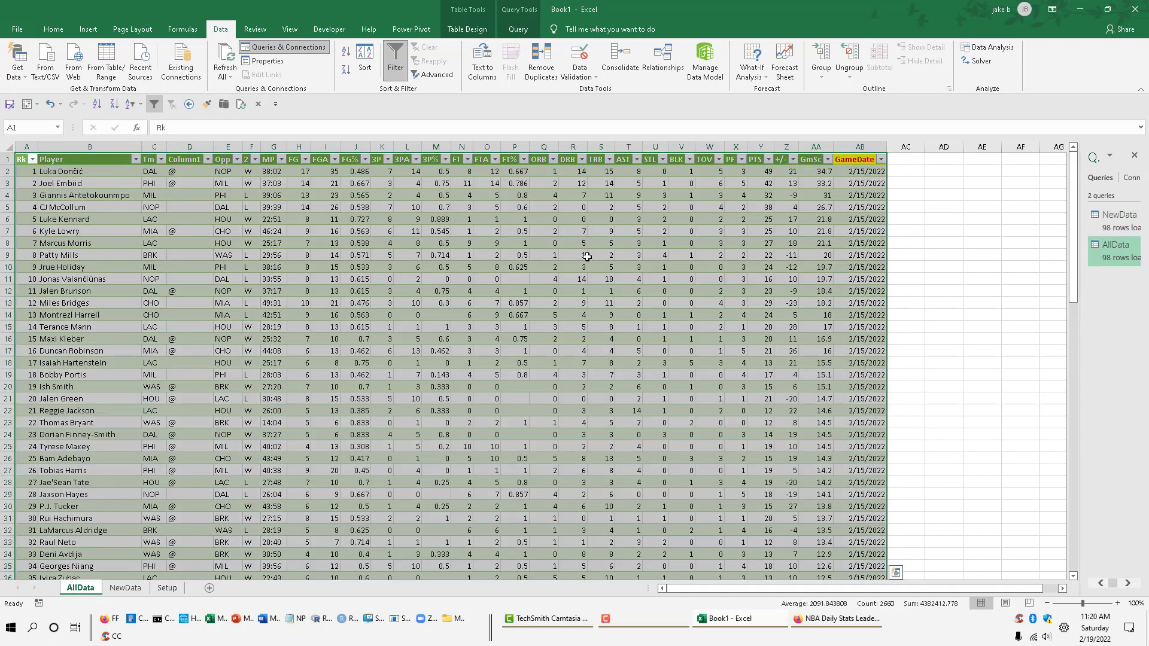
scroll(142, 237, "down", 10)
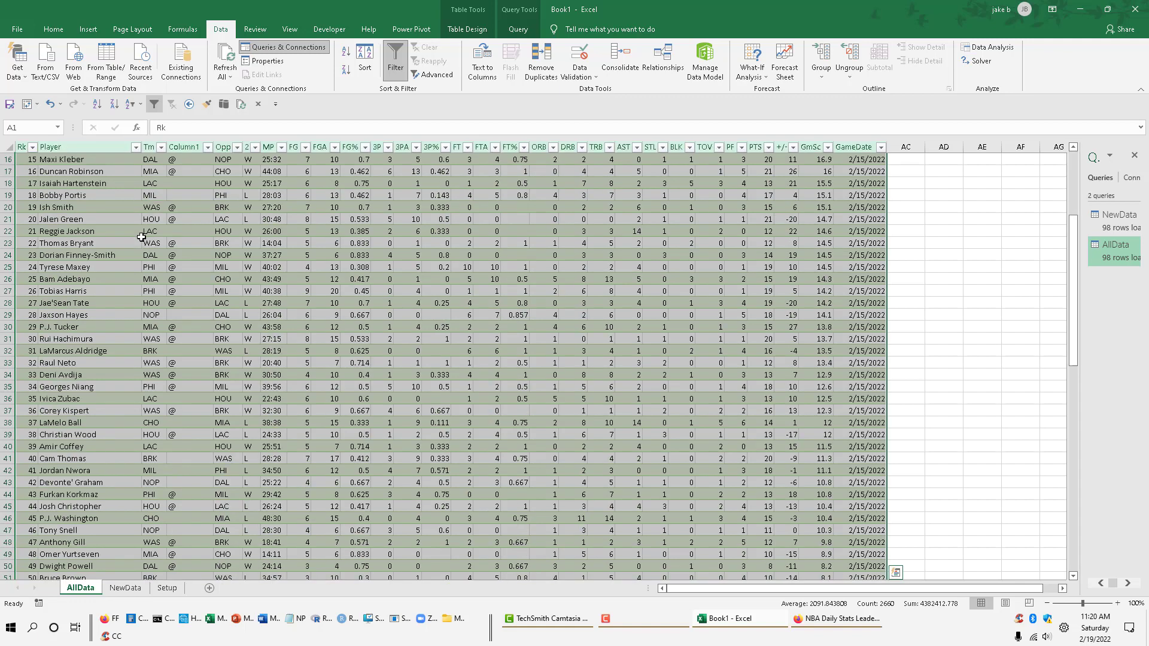
scroll(142, 237, "down", 7)
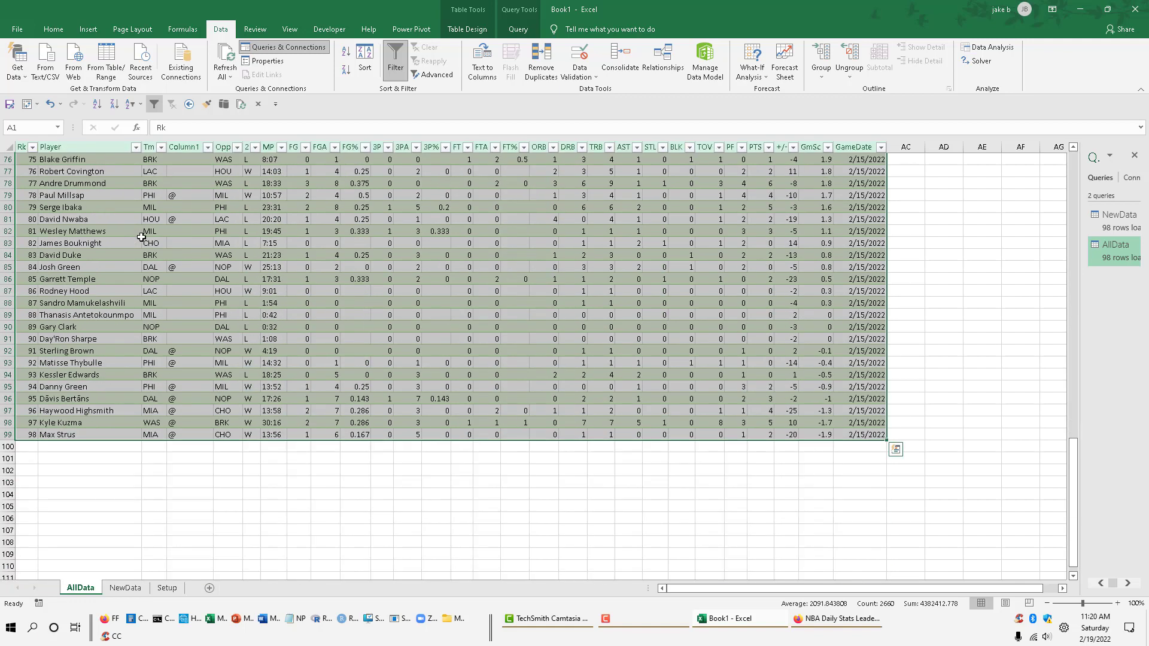
scroll(142, 237, "up", 17)
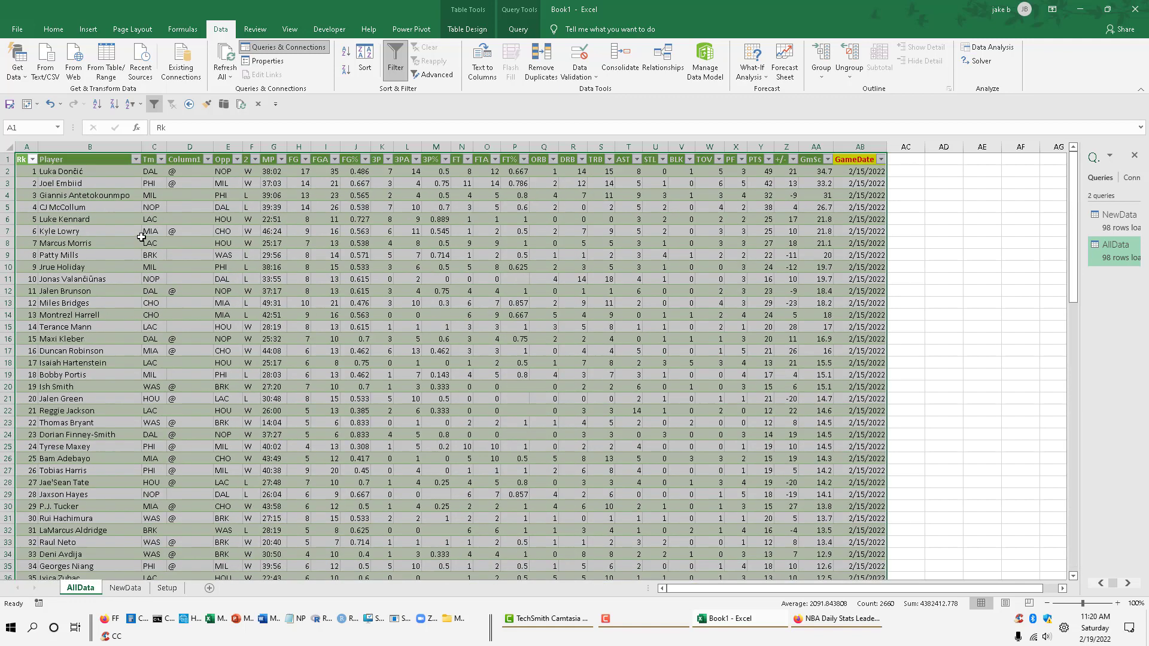
left_click(25, 170)
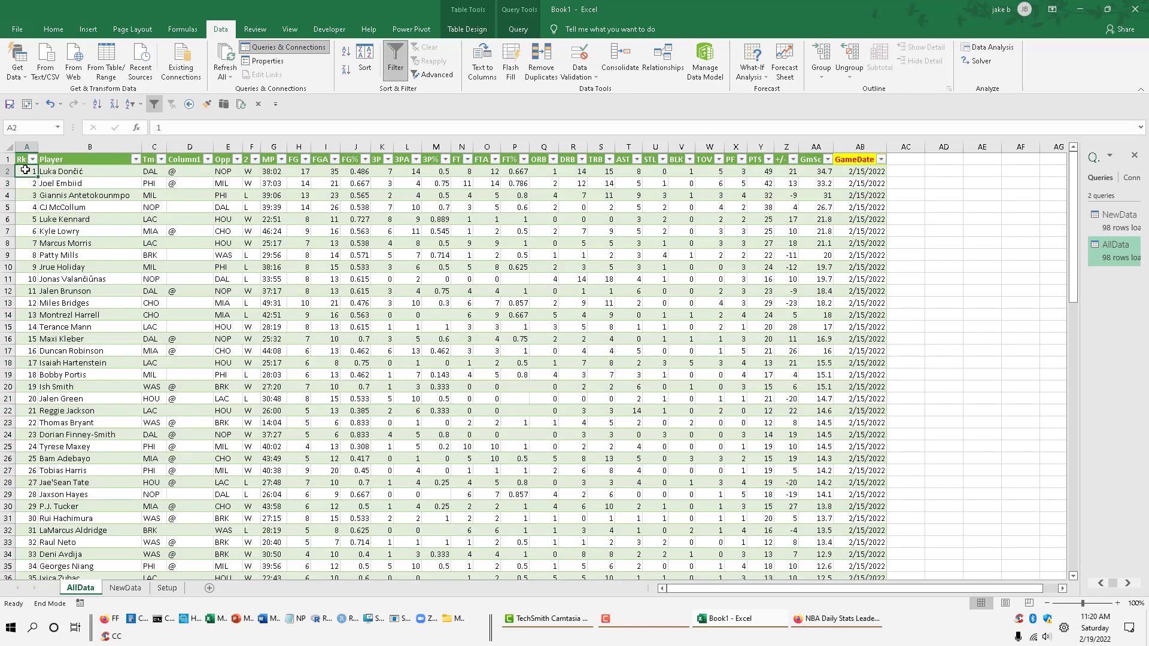
key("ctrl+shift+Down")
key("ctrl+shift+Right")
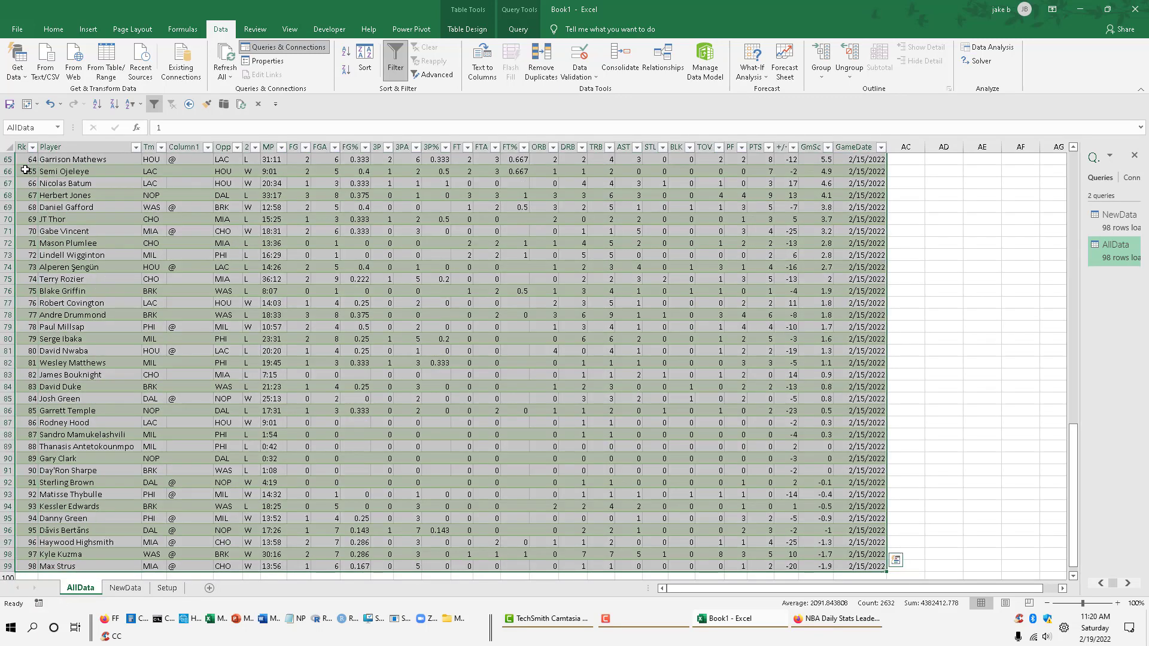
key("Delete")
key("ctrl+Home")
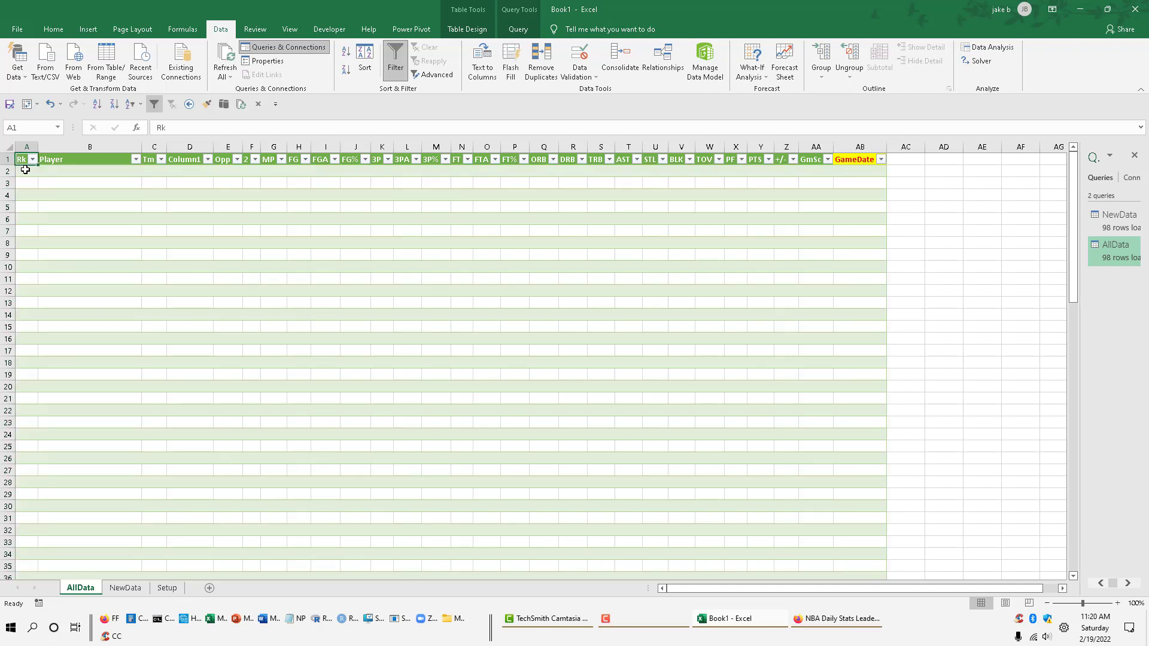
Copy all player rows on the NewData sheet from cell A2 through the GameDate column, leaving out the header row
left_click(133, 595)
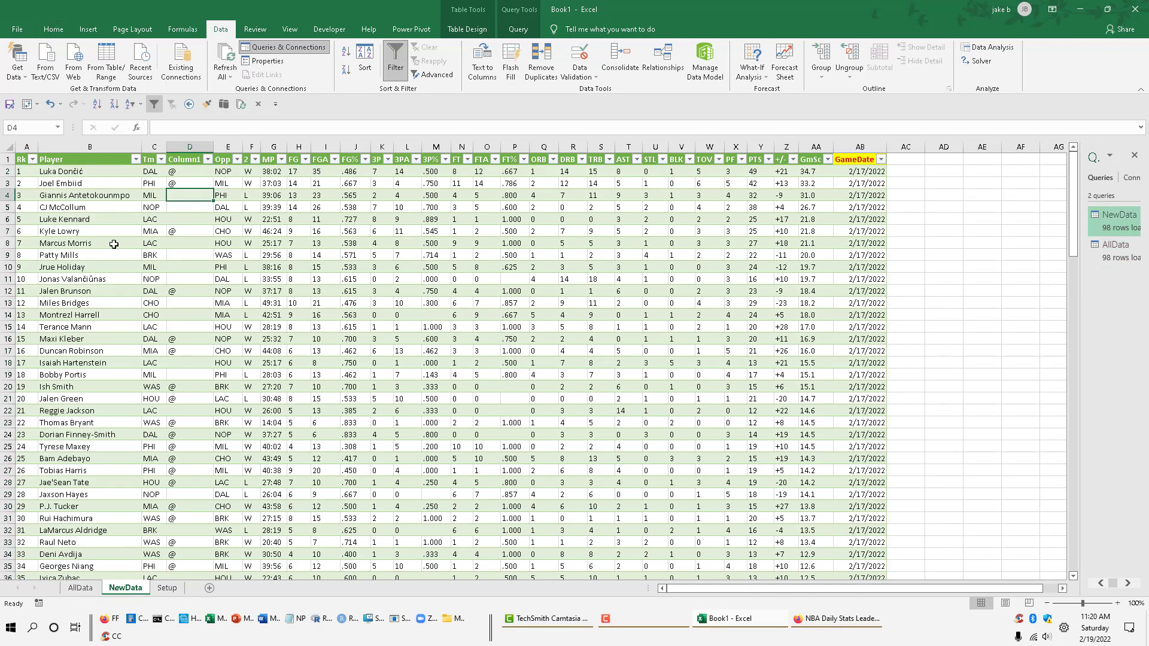
left_click(27, 175)
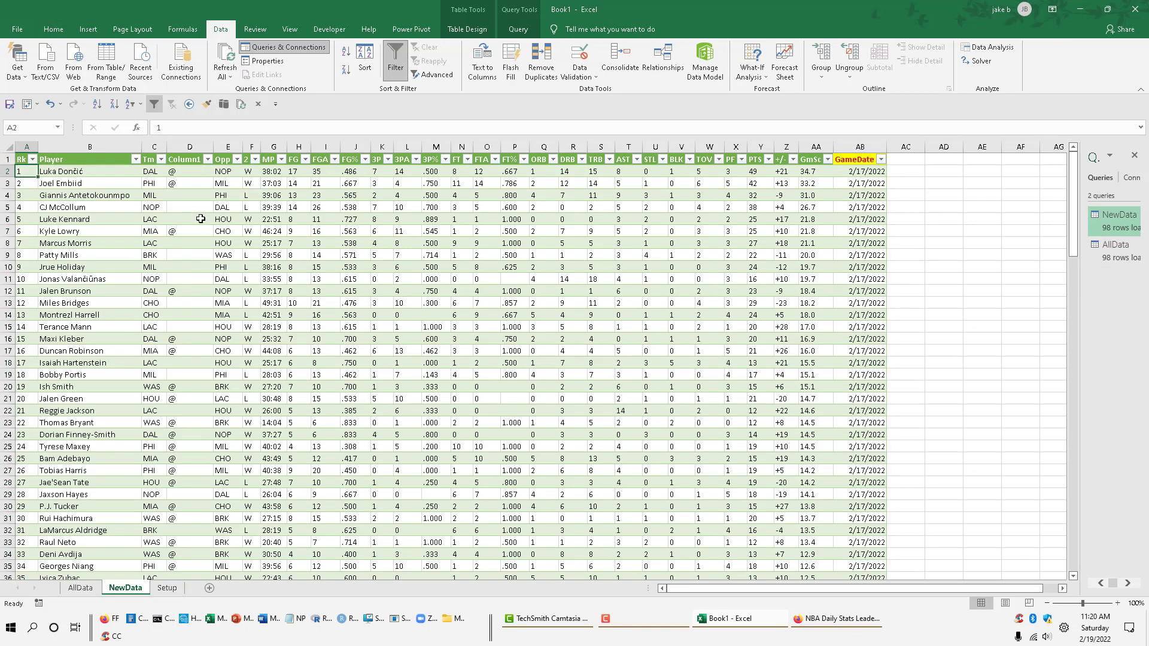
key("ctrl+c")
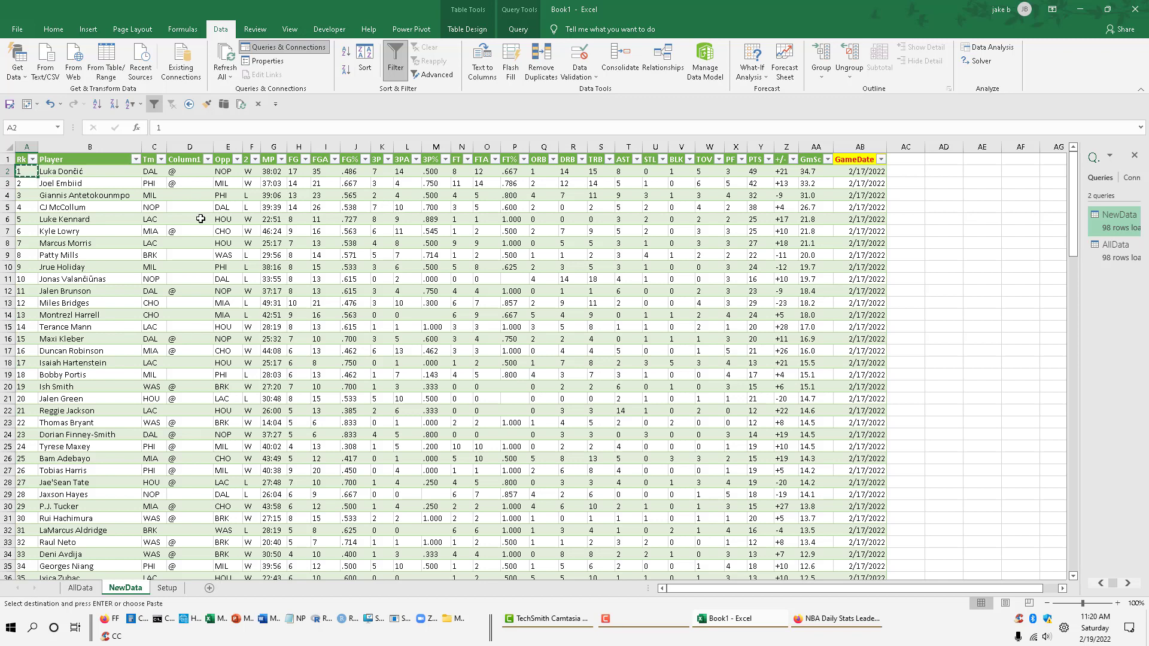
key("Escape")
key("ctrl+shift+Down")
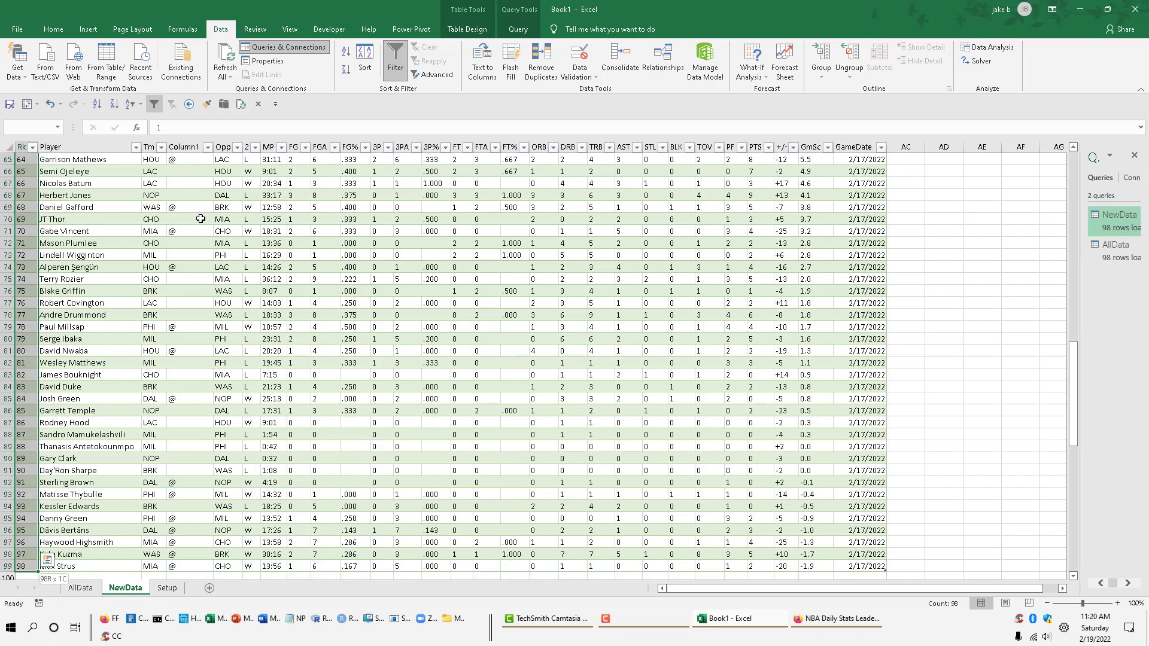
key("shift+Right")
key("shift+Right")
key("shift+Right")
key("shift+Right")
key("shift+Right")
key("shift+Right")
key("shift+Right")
key("shift+Right")
key("shift+Right")
key("shift+Right")
key("shift+Right")
key("shift+Right")
key("shift+Right")
key("shift+Right")
key("shift+Right")
key("shift+Right")
key("shift+Right")
key("shift+Right")
key("shift+Right")
key("shift+Right")
key("shift+Right")
key("shift+Right")
key("shift+Right")
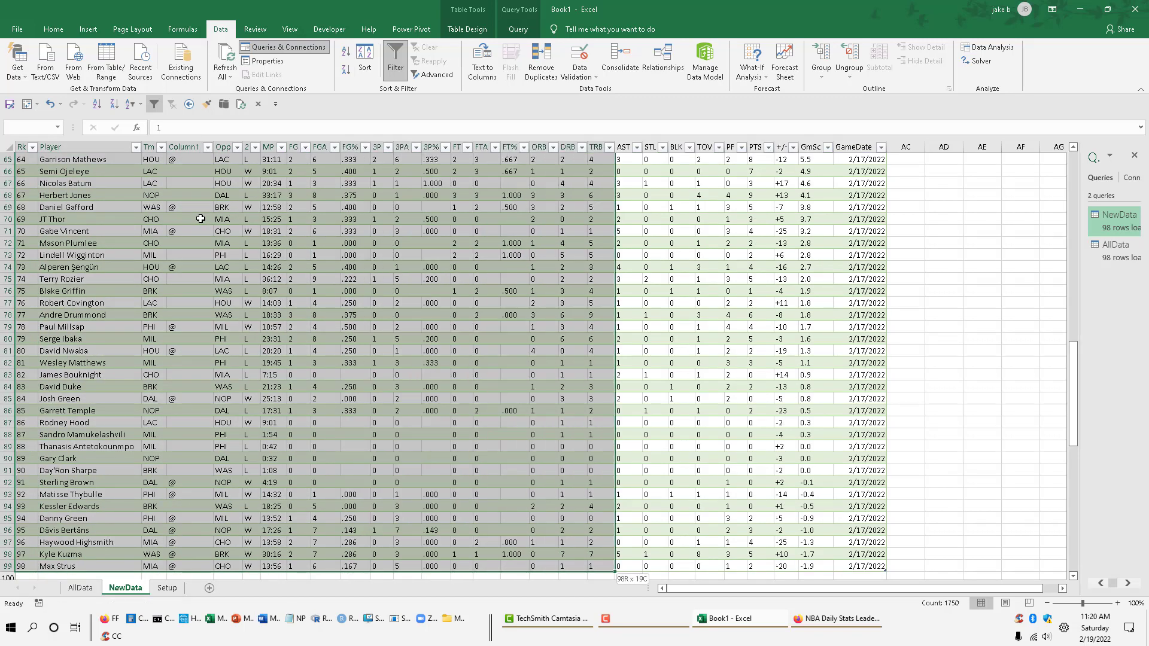
key("ctrl+shift+Right")
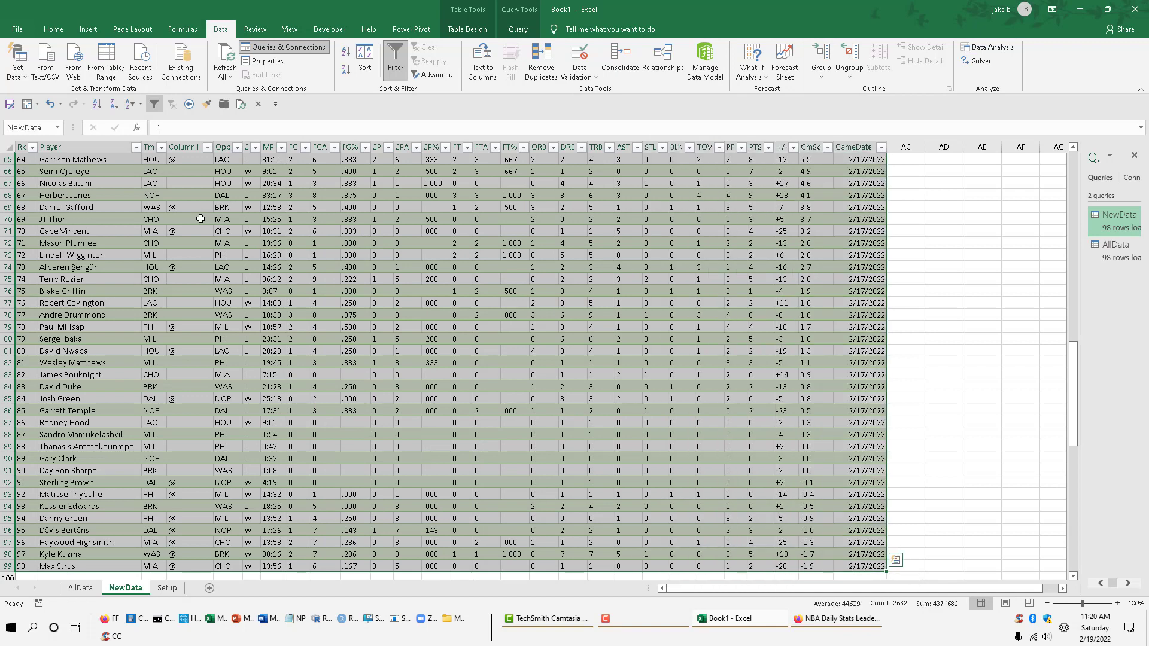
key("ctrl+c")
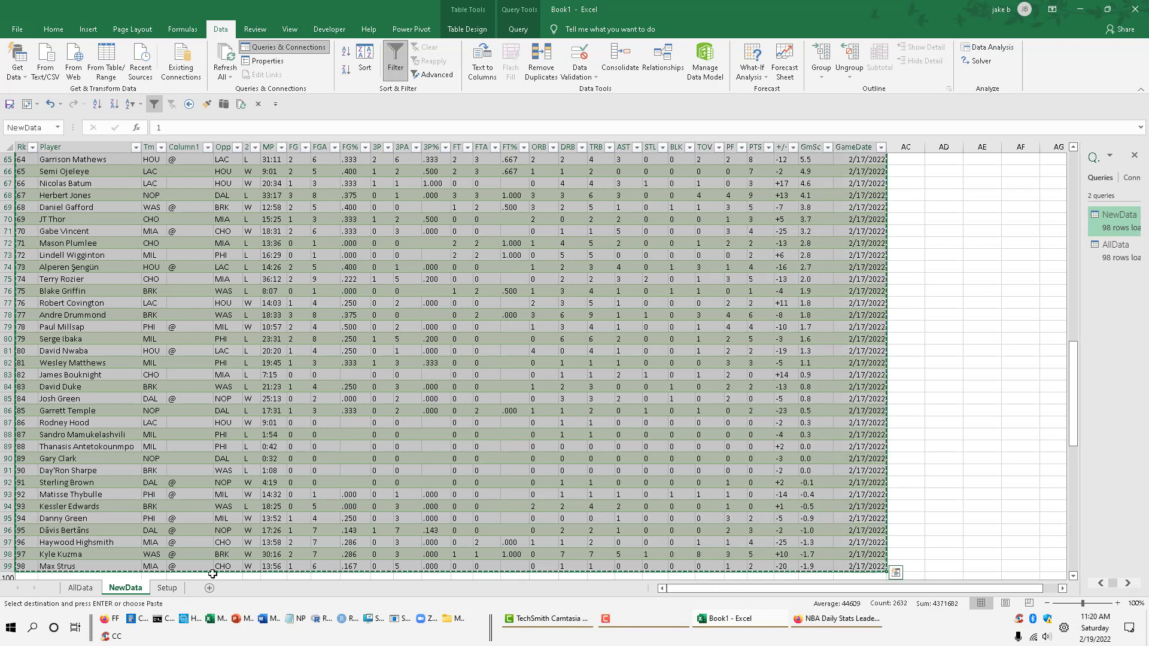
Paste the copied player rows as values into the AllData sheet starting at cell A2
left_click(90, 589)
left_click(28, 172)
right_click(25, 173)
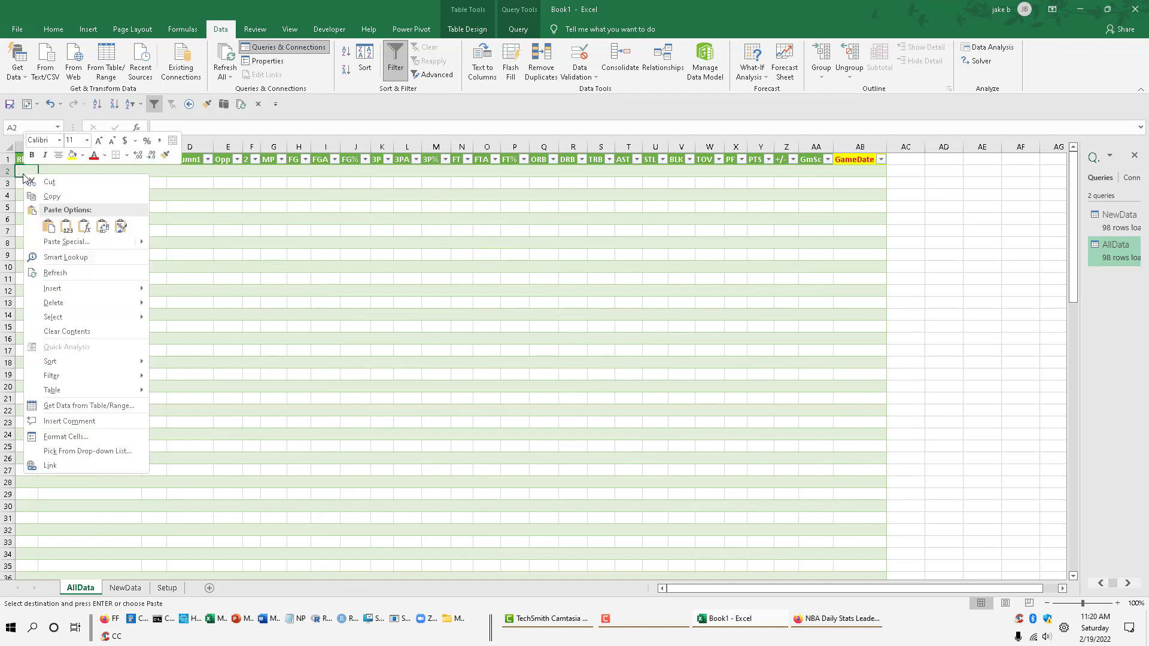
left_click(66, 227)
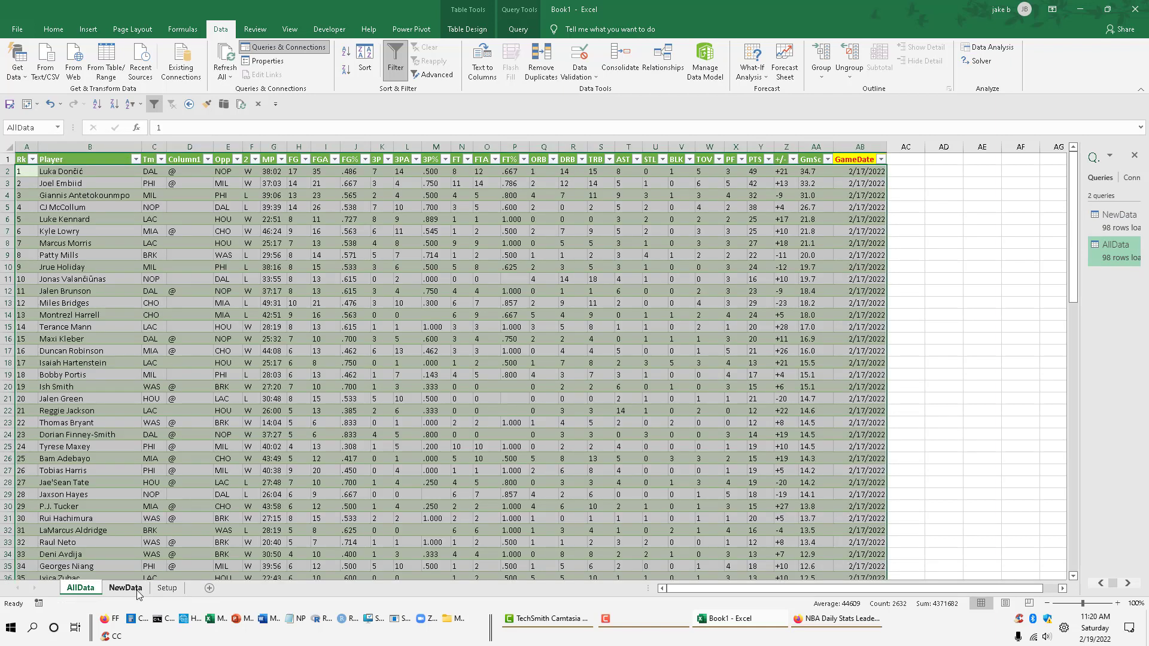
Set the date needed on the Setup sheet to 2/18/2022, then check the linked Basketball Reference page and close it
left_click(167, 589)
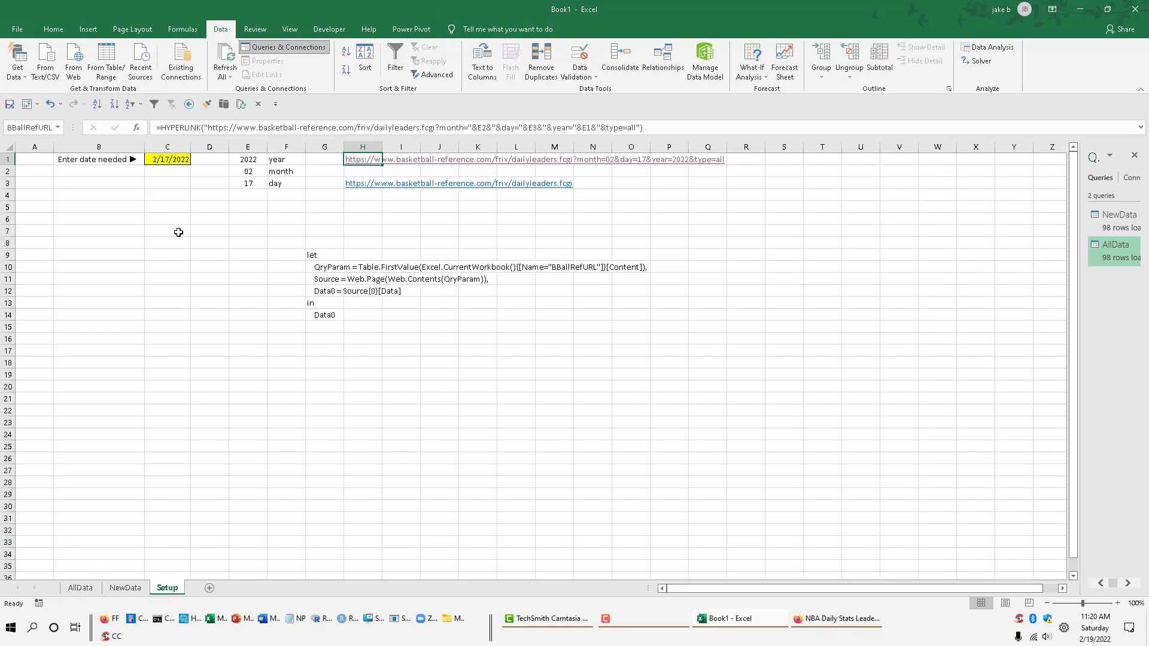
left_click(169, 158)
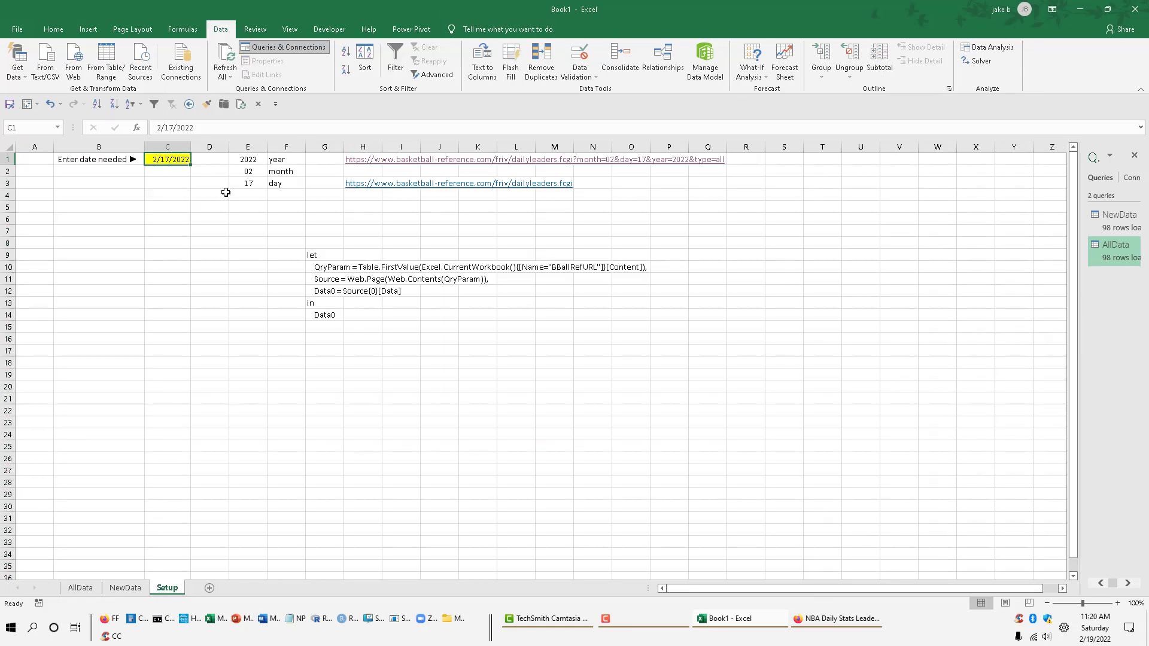
type("2/18")
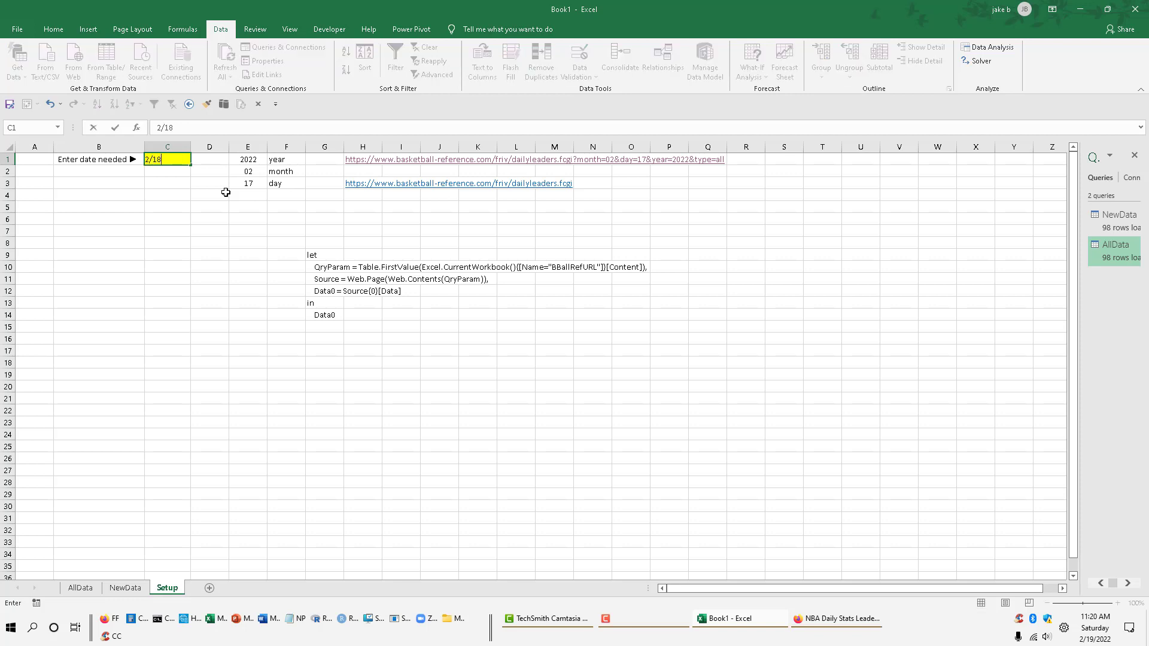
key("Return")
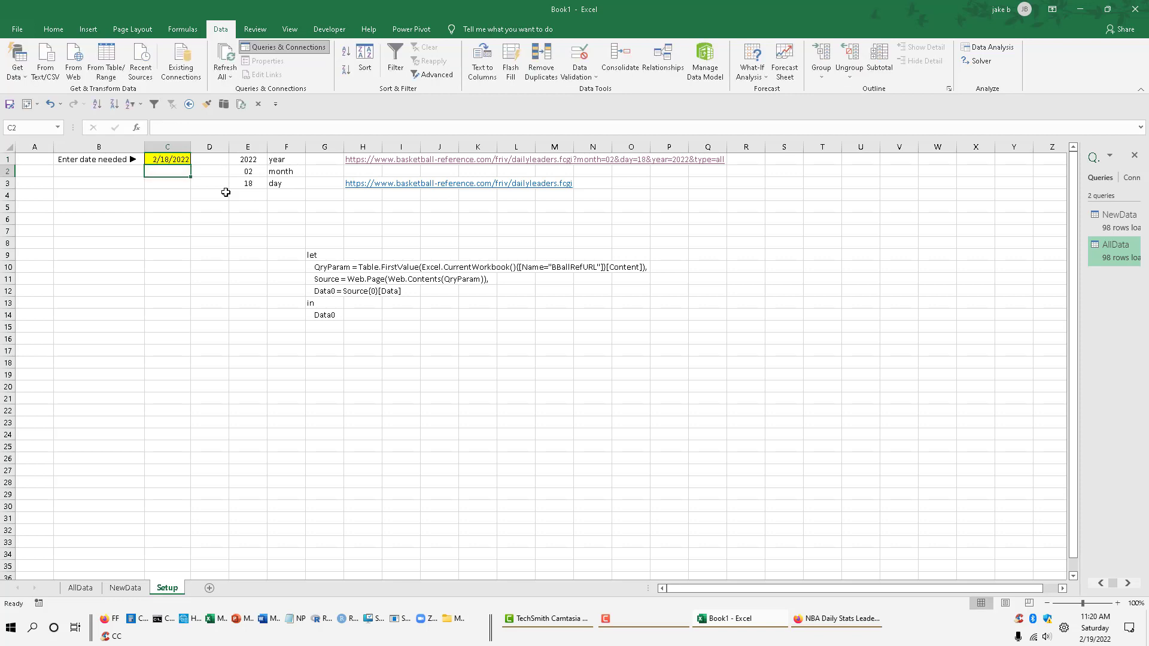
left_click(360, 164)
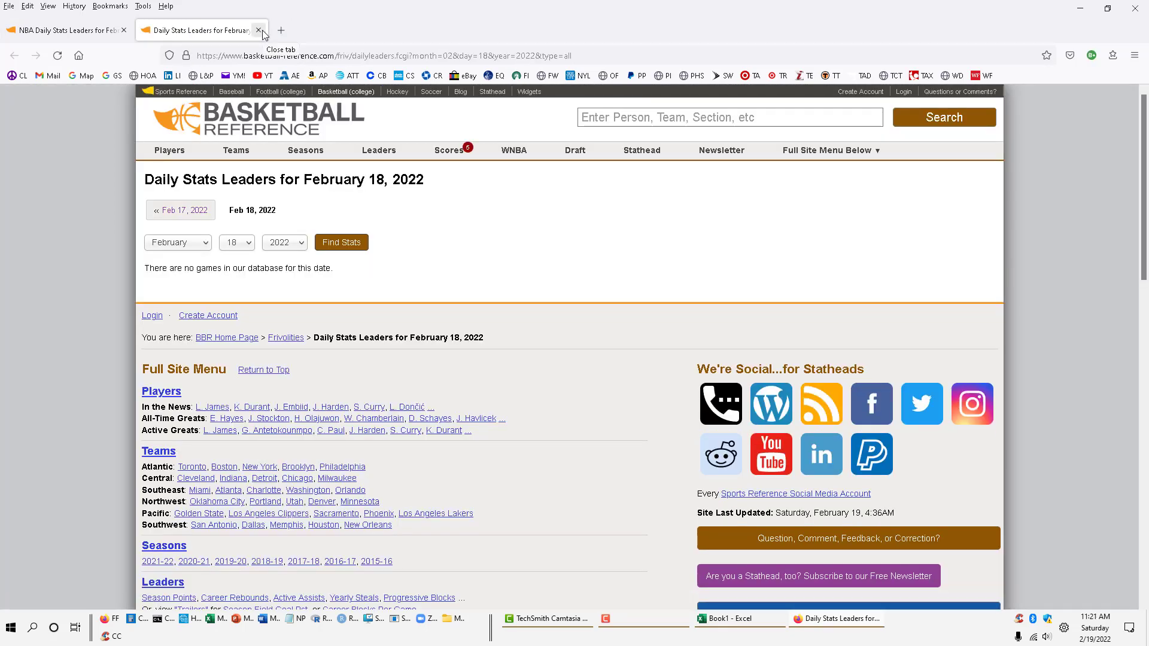
left_click(258, 29)
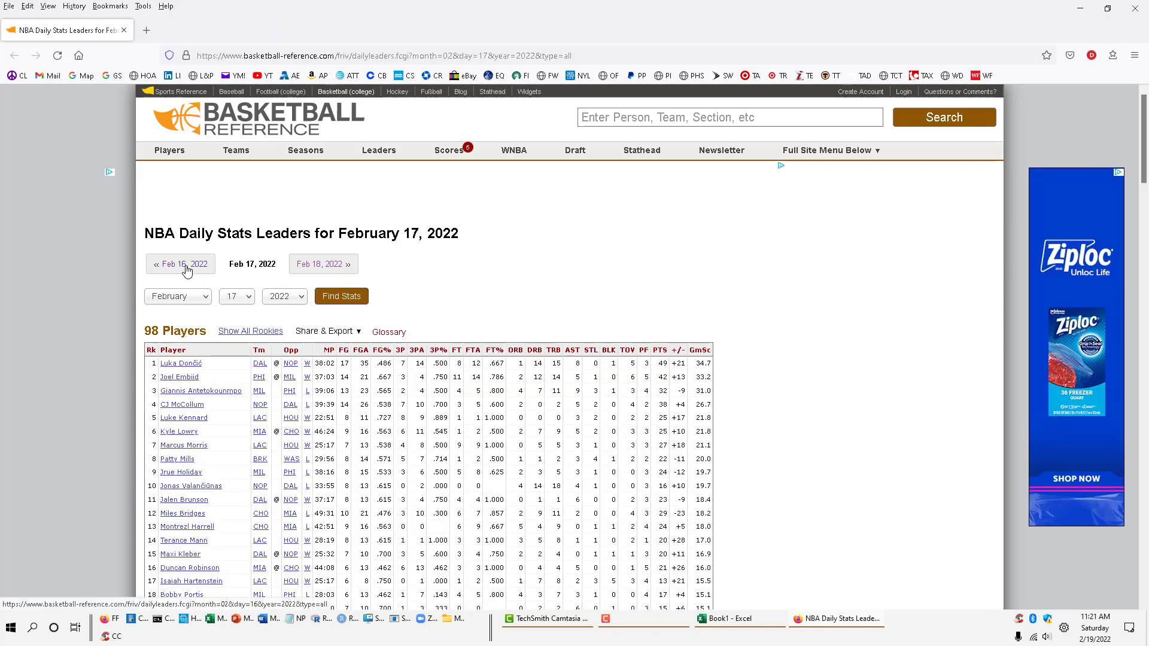
View the Basketball Reference daily stats for Feb 16, 2022, and set the date needed on the Setup sheet to 2/16/2022
left_click(187, 271)
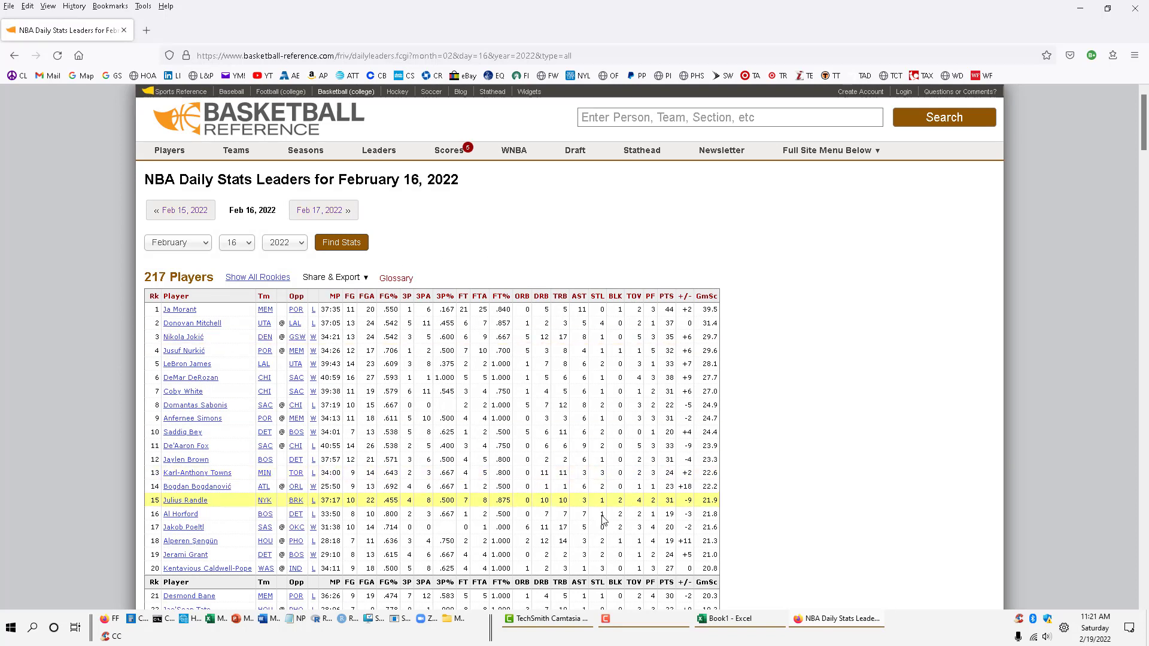
left_click(741, 625)
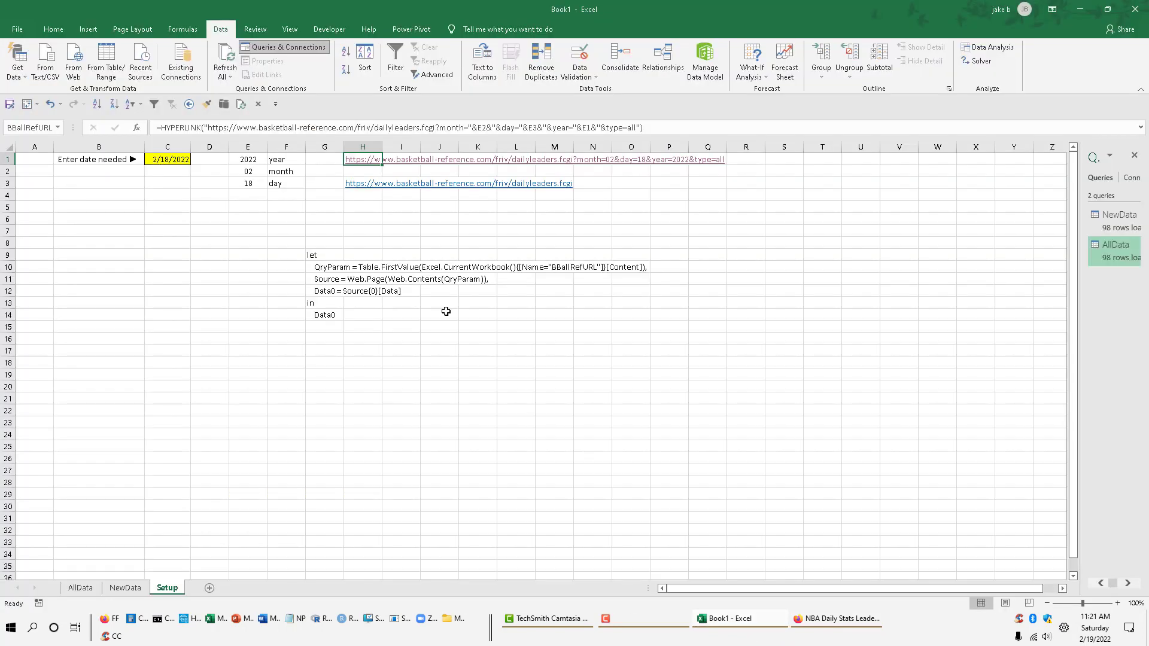
left_click(174, 162)
type("2/16")
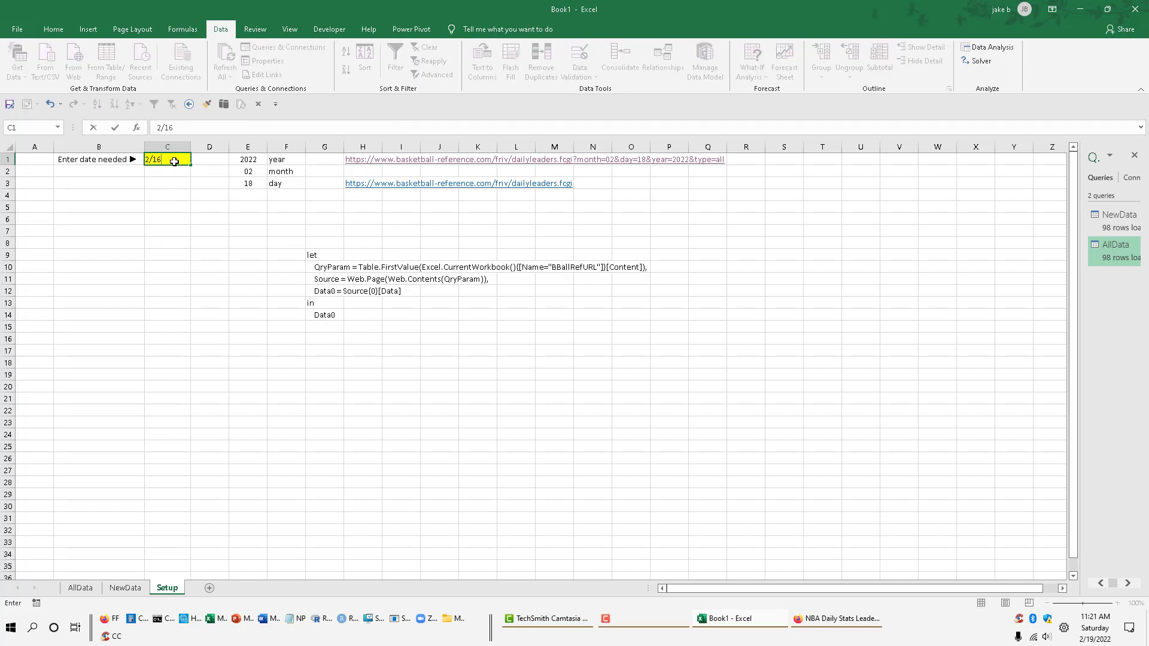
key("Return")
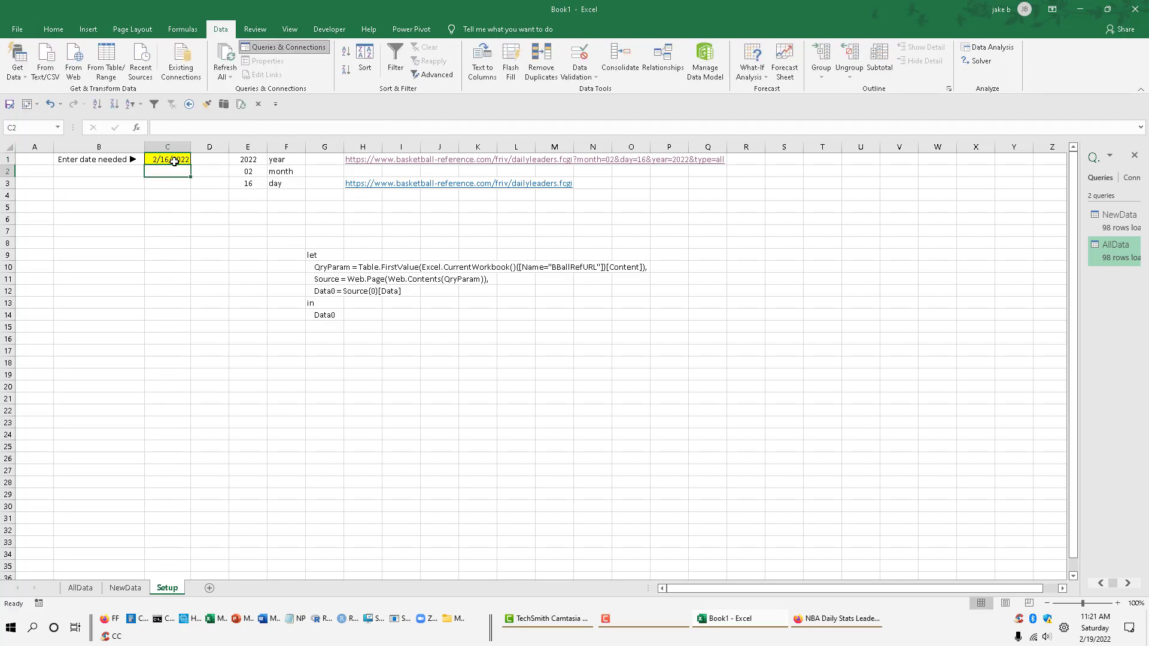
Refresh the query table on the NewData sheet for the newly entered date
left_click(125, 589)
left_click(175, 221)
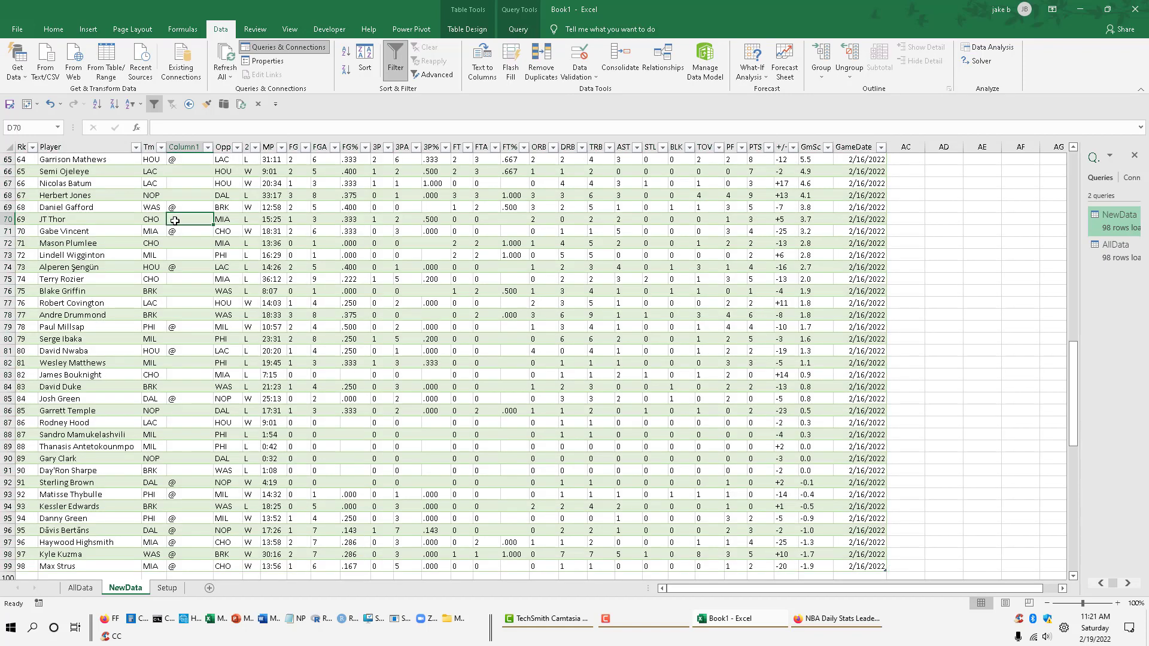
right_click(175, 221)
left_click(210, 322)
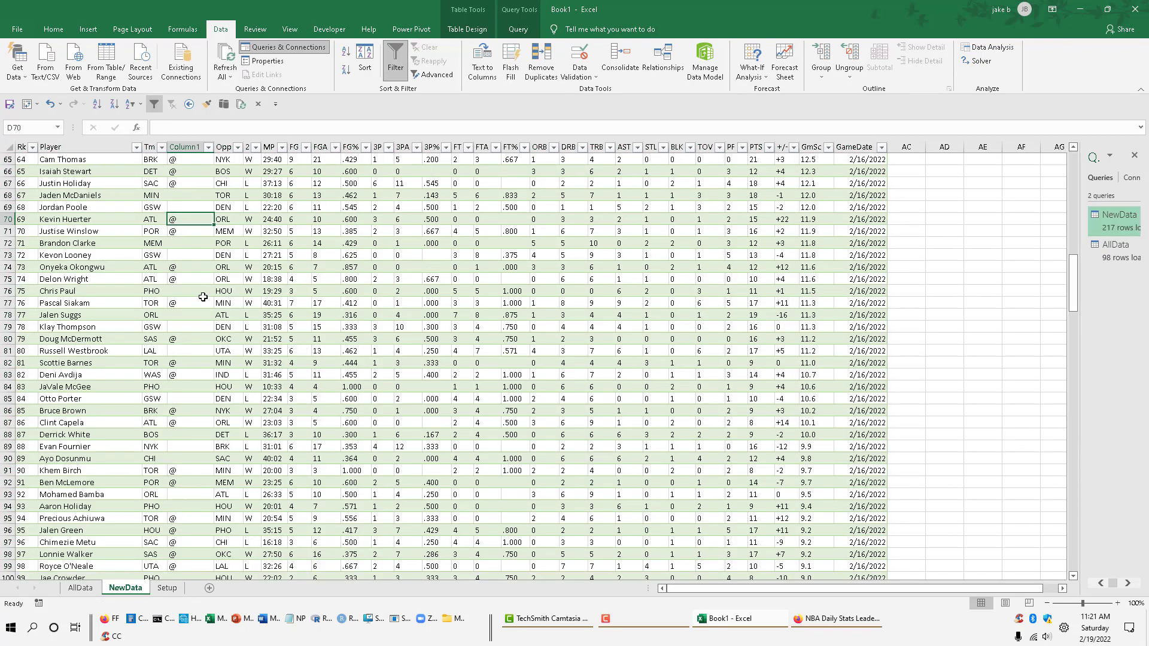
Examine the refreshed NewData rows down to the last player and compare the row count with the Basketball Reference page
scroll(203, 298, "down", 9)
scroll(203, 297, "down", 9)
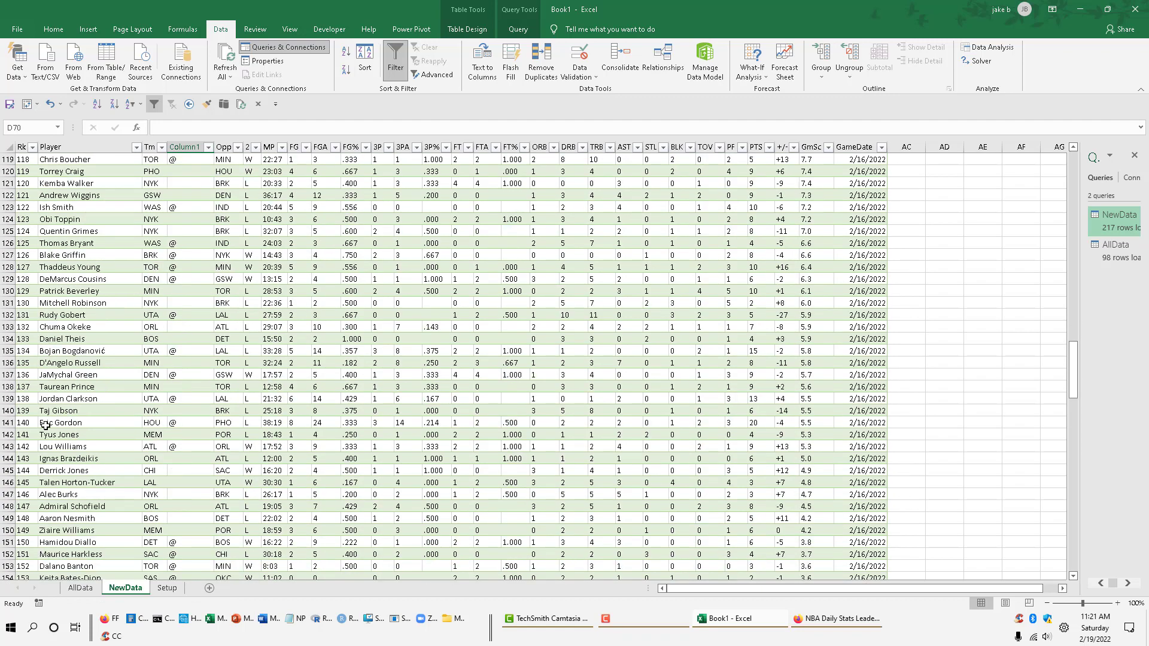
left_click(32, 430)
key("ctrl+Down")
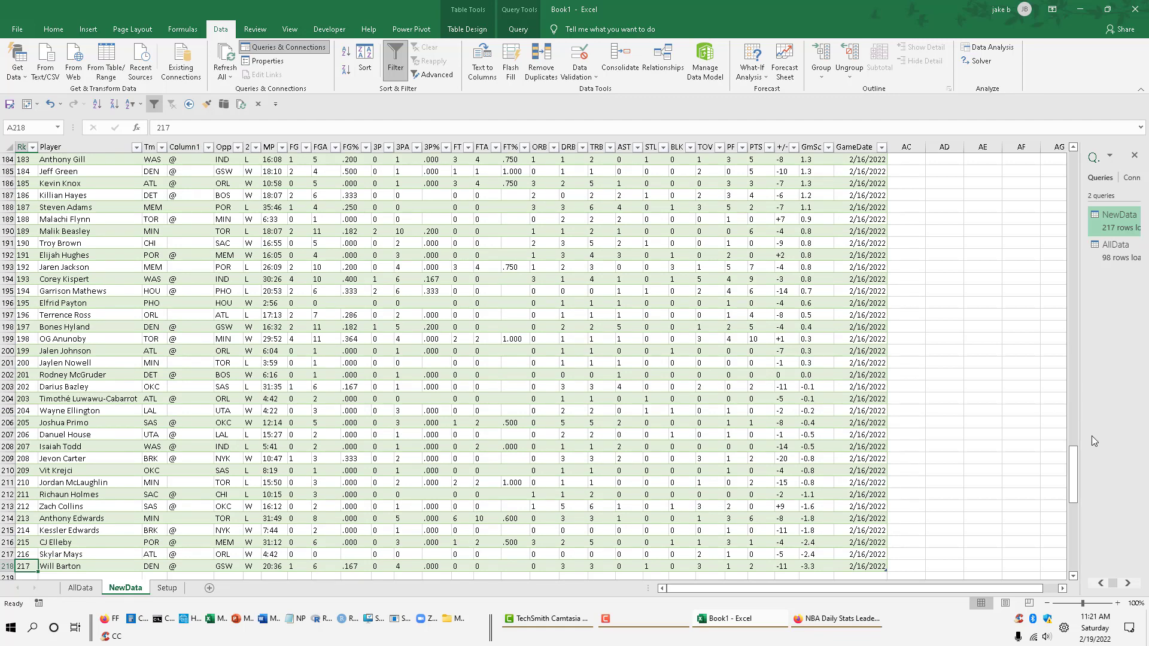
left_click_drag(1077, 466, 1077, 170)
left_click(21, 146)
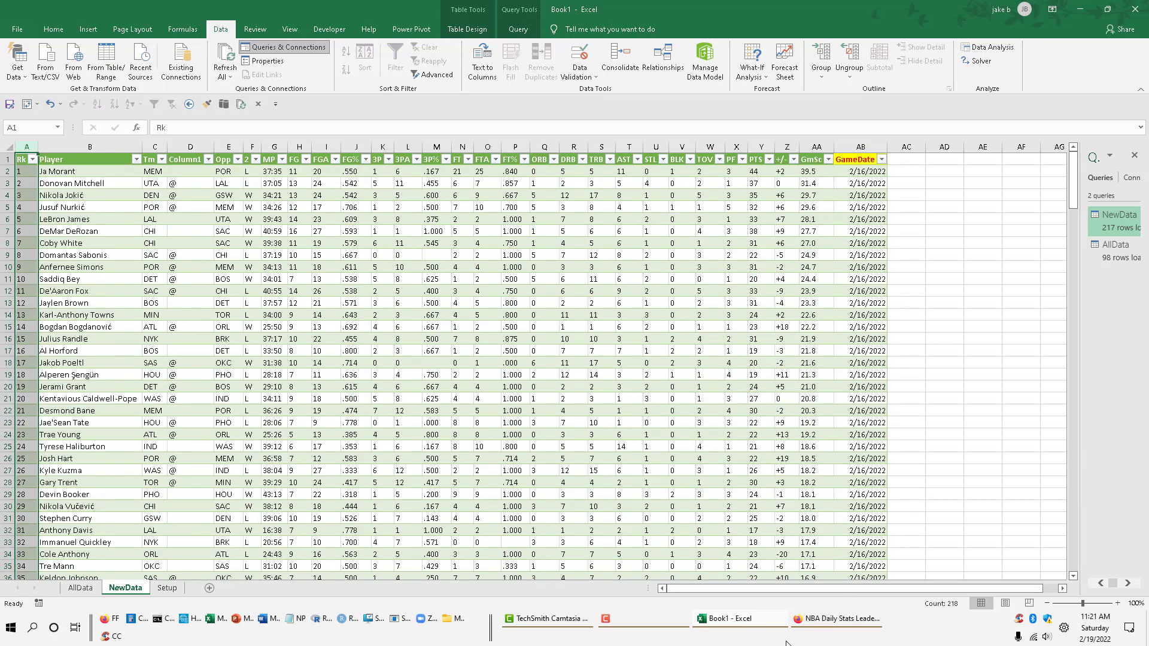
left_click(818, 625)
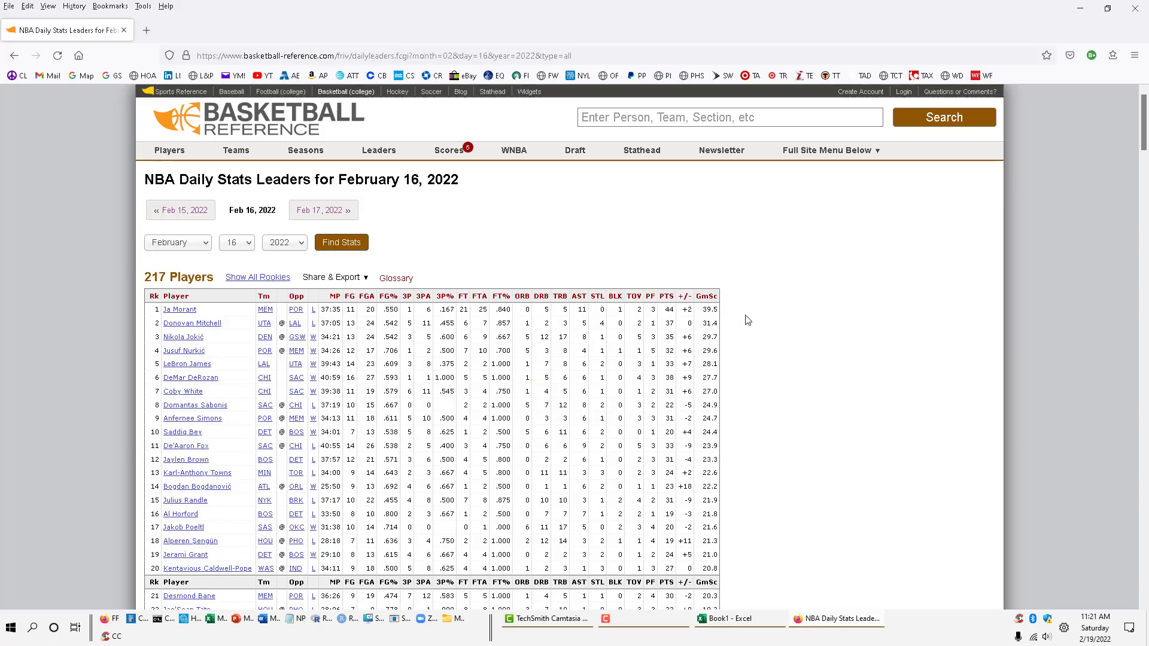
left_click(736, 620)
Copy the refreshed 2/16/2022 player rows on the NewData sheet, from cell A2 through the GameDate column
left_click(24, 172)
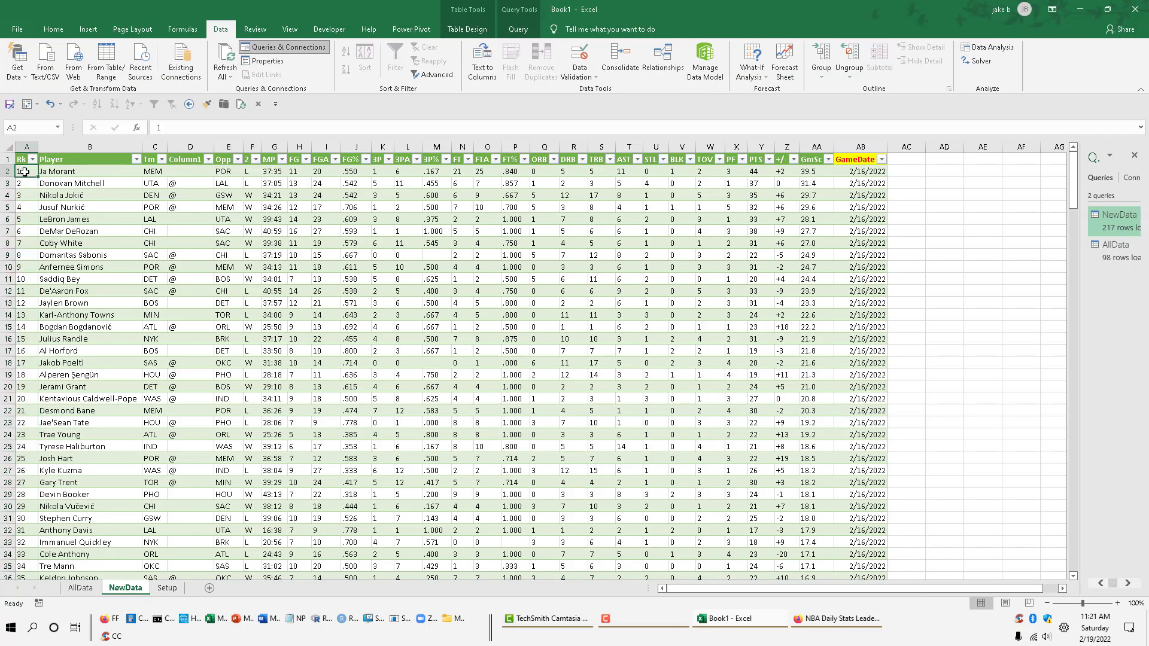
key("ctrl+shift+Down")
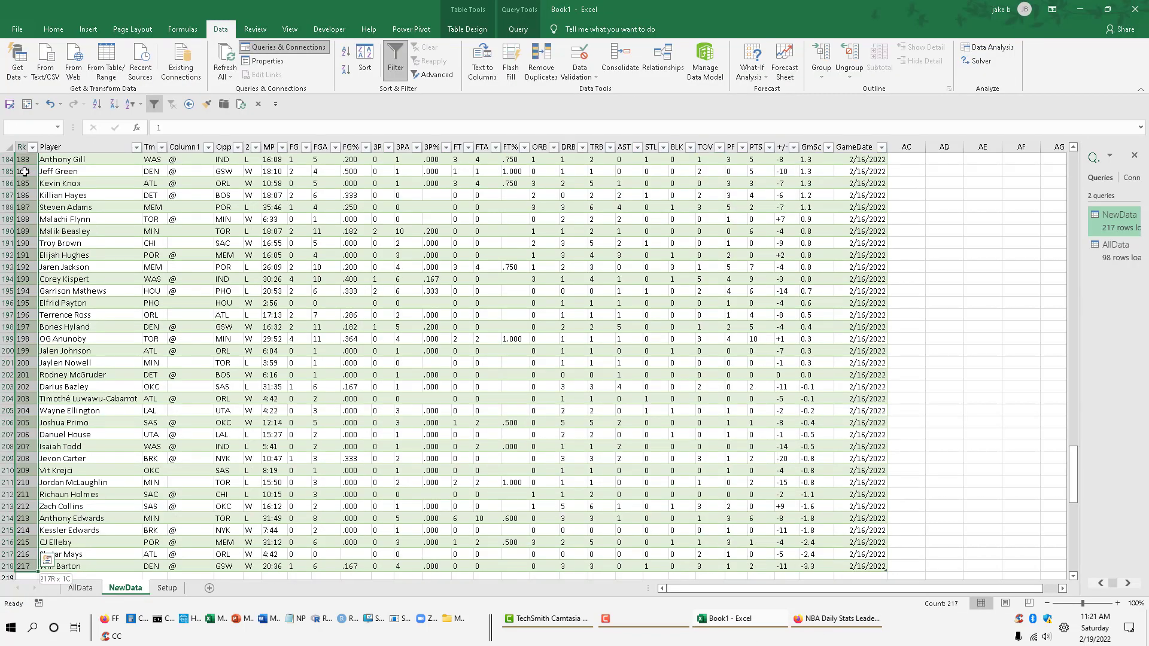
key("shift+Right")
key("shift+Right")
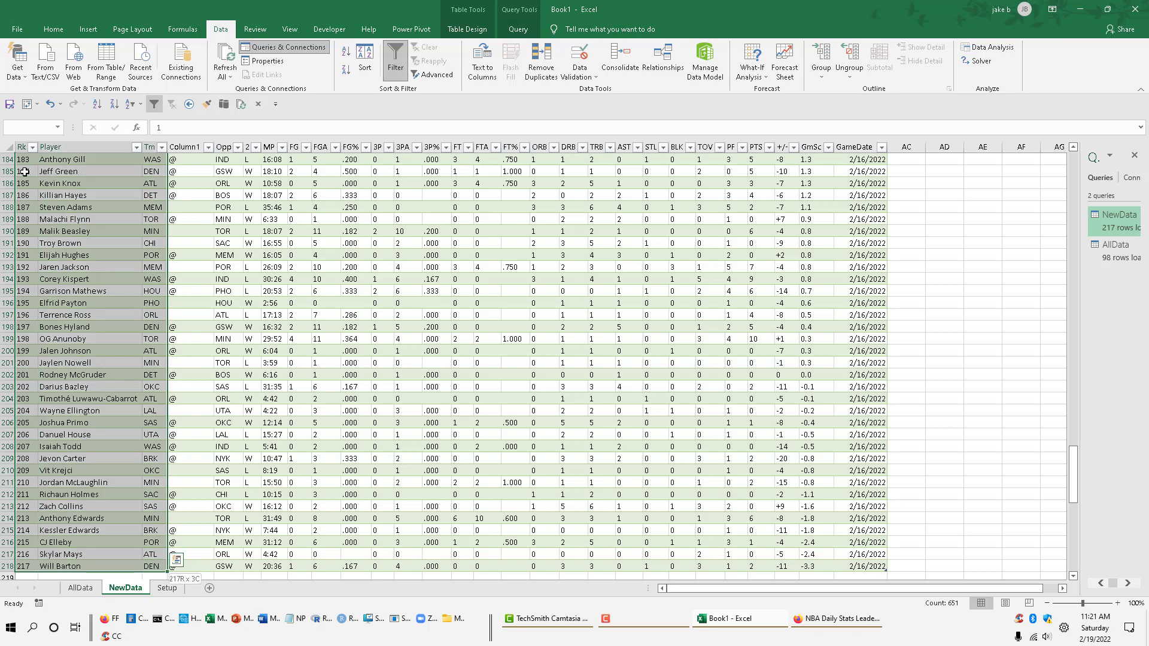
key("shift+Right")
key("shift+Right")
key("shift+Right")
key("shift+Right")
key("shift+Right")
key("shift+Right")
key("shift+Right")
key("shift+Right")
key("shift+Right")
key("shift+Right")
key("shift+Right")
key("shift+Right")
key("shift+Right")
key("shift+Right")
key("shift+Right")
key("shift+Right")
key("shift+Right")
key("shift+Right")
key("shift+Right")
key("shift+Right")
key("End")
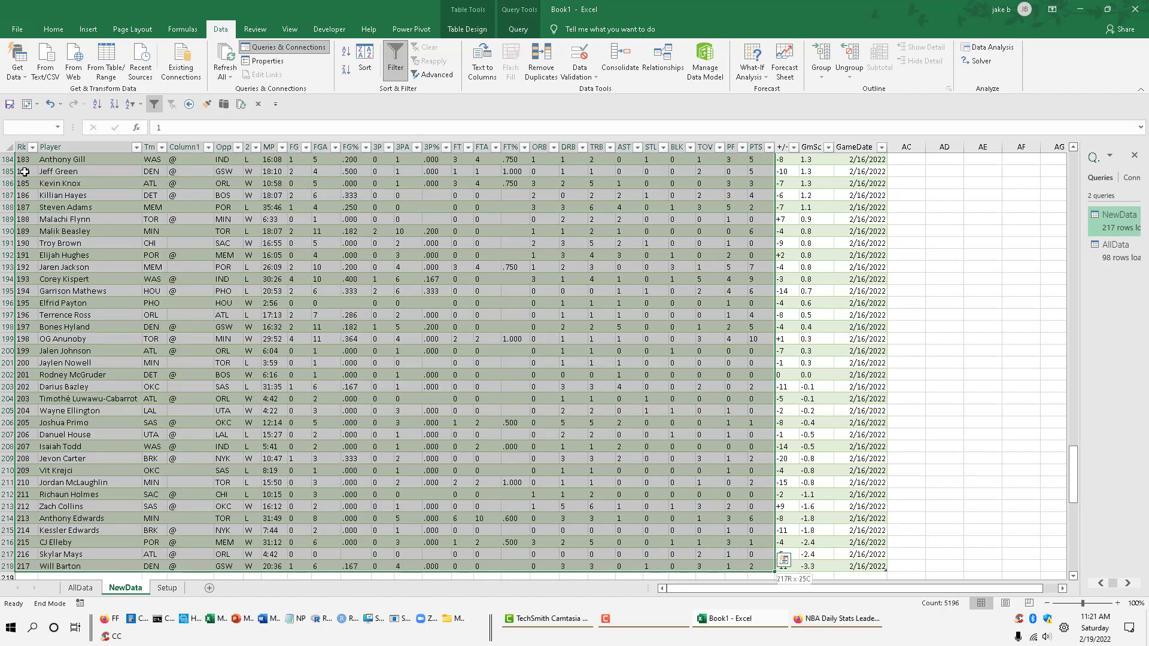
key("shift+Right")
key("ctrl+c")
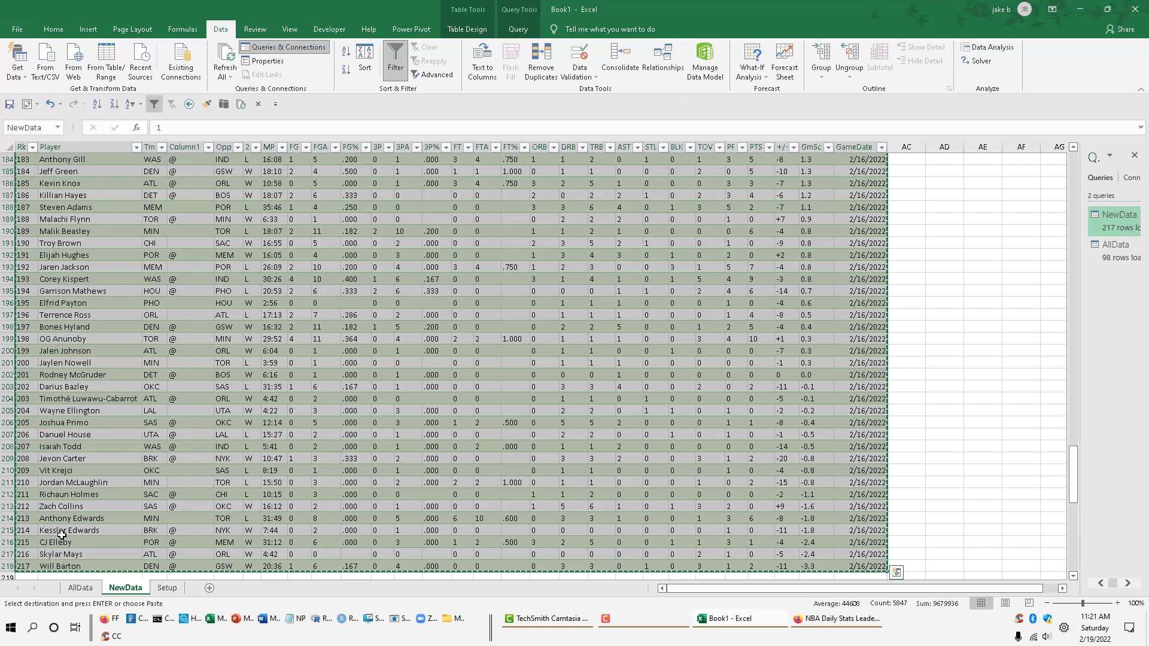
Append the copied 2/16/2022 rows as values below the last AllData row, starting at cell A100, and check the GameDate column there
left_click(75, 589)
left_click(34, 541)
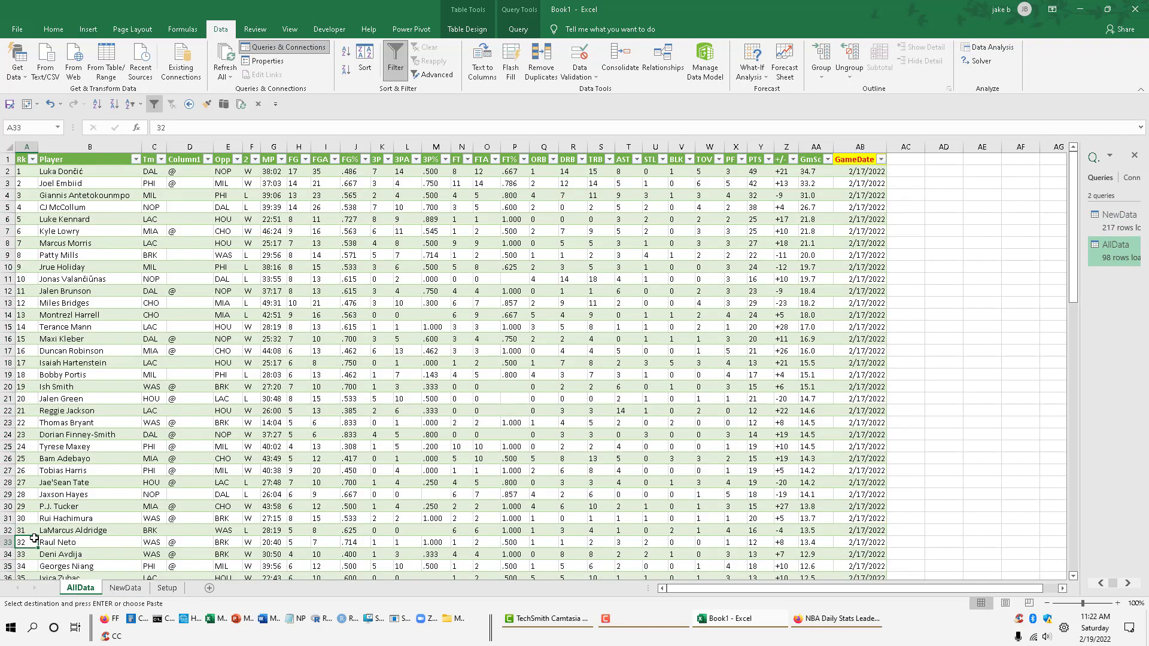
key("ctrl+Down")
scroll(125, 526, "down", 3)
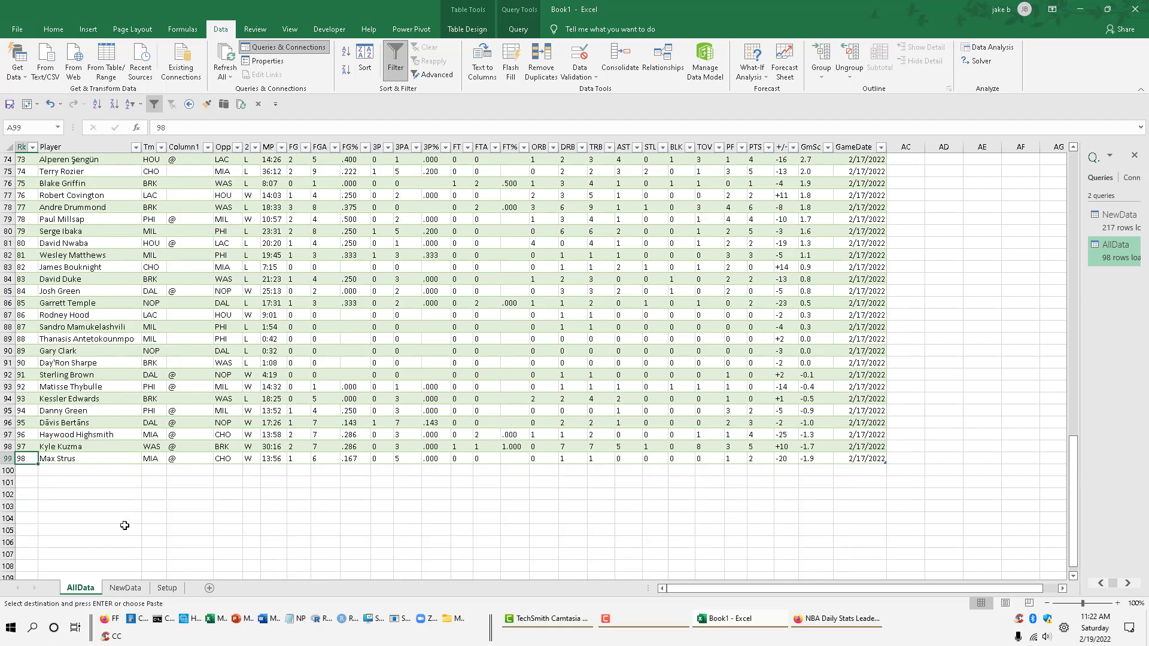
left_click(22, 471)
right_click(22, 471)
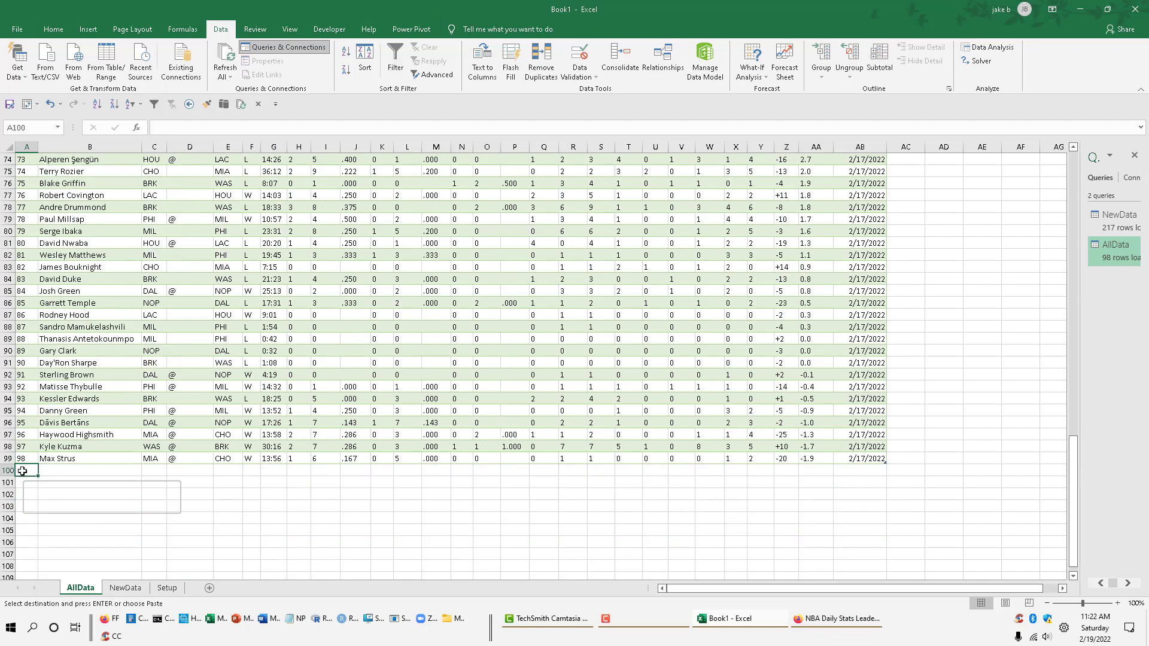
left_click(67, 255)
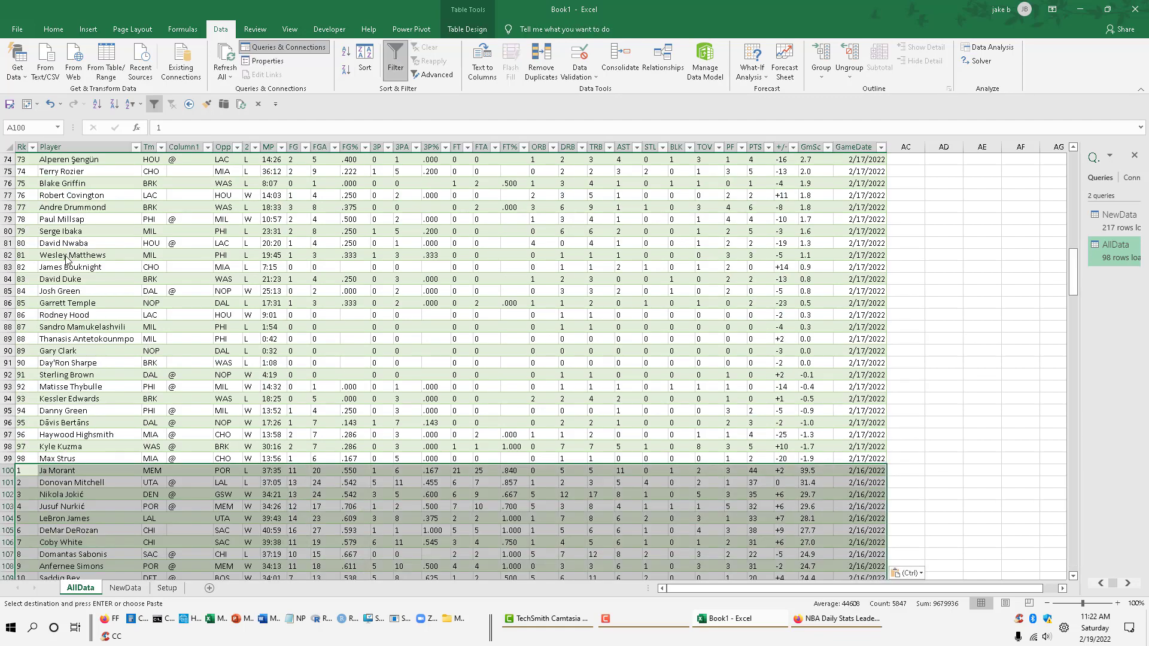
left_click(874, 439)
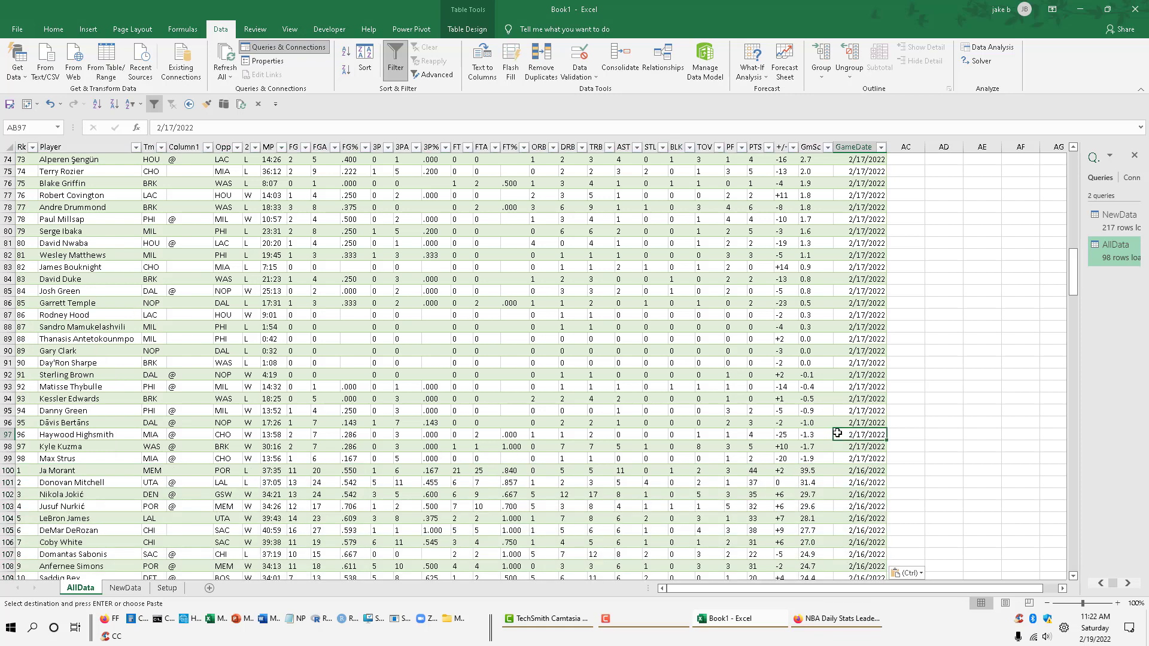
Sort the AllData table by GameDate from oldest to newest
scroll(840, 416, "down", 9)
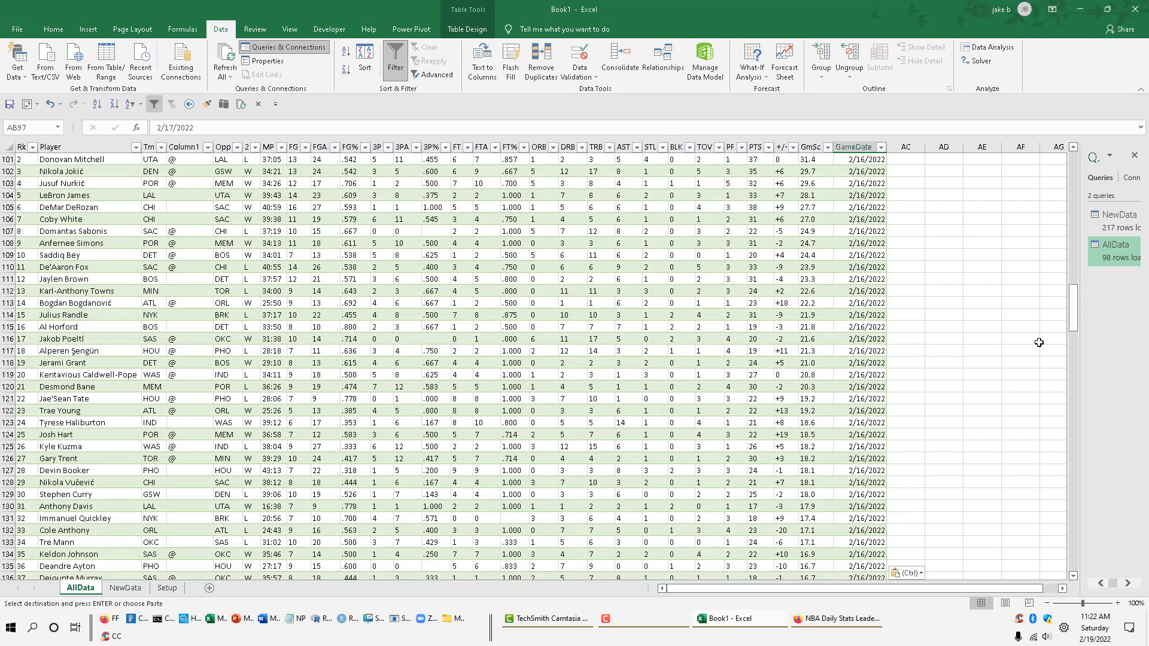
left_click_drag(1072, 312, 1073, 157)
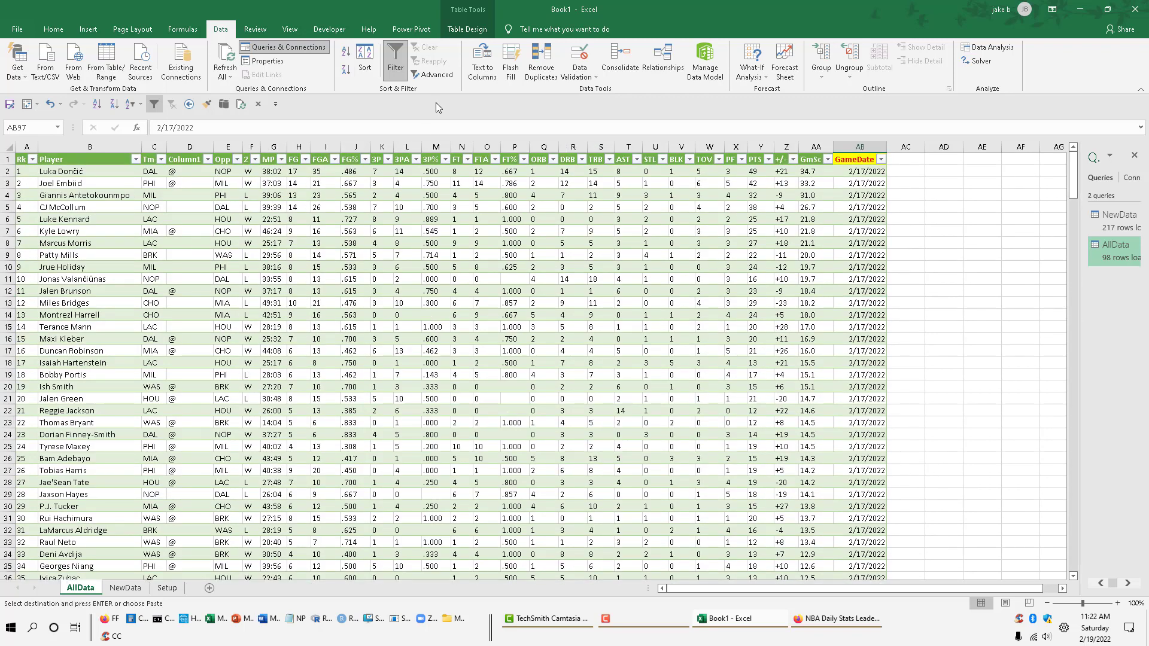
left_click(869, 185)
left_click(96, 104)
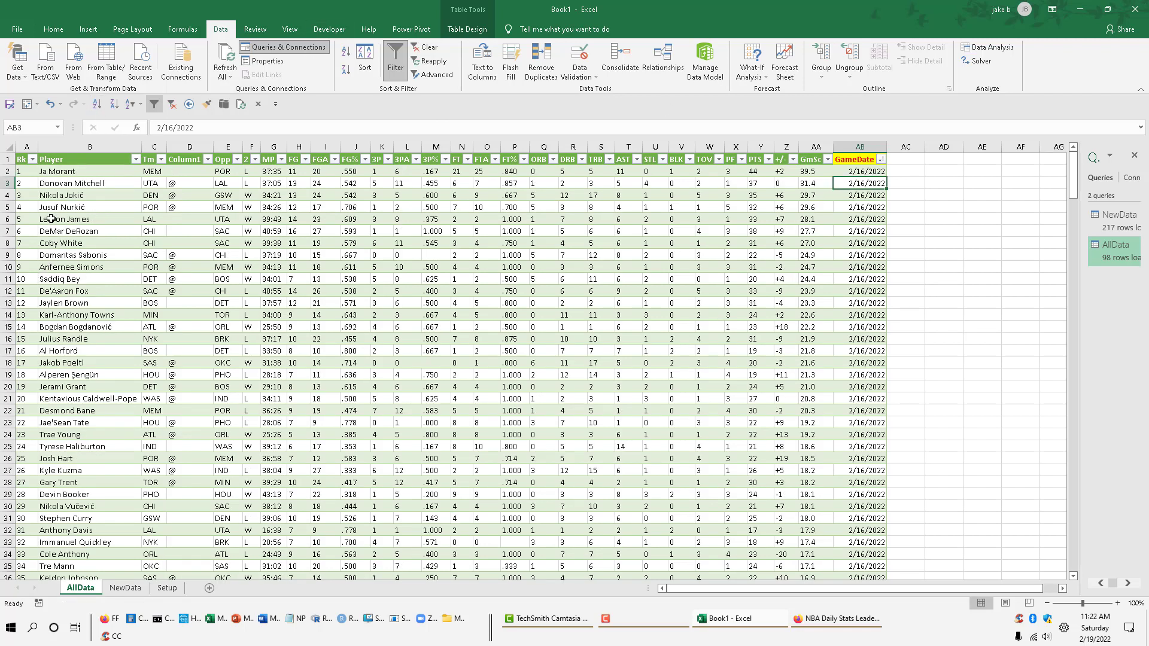
Freeze the top header row on the AllData sheet and check it by jumping to the last player row
left_click(116, 174)
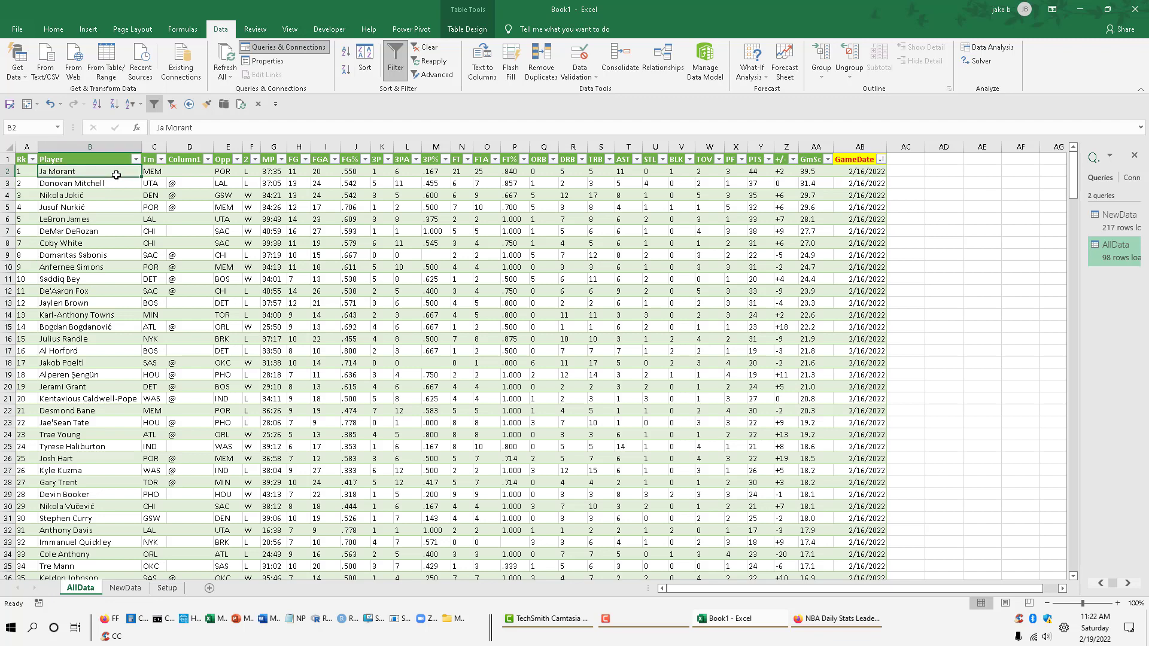
left_click(289, 29)
left_click(412, 69)
left_click(437, 103)
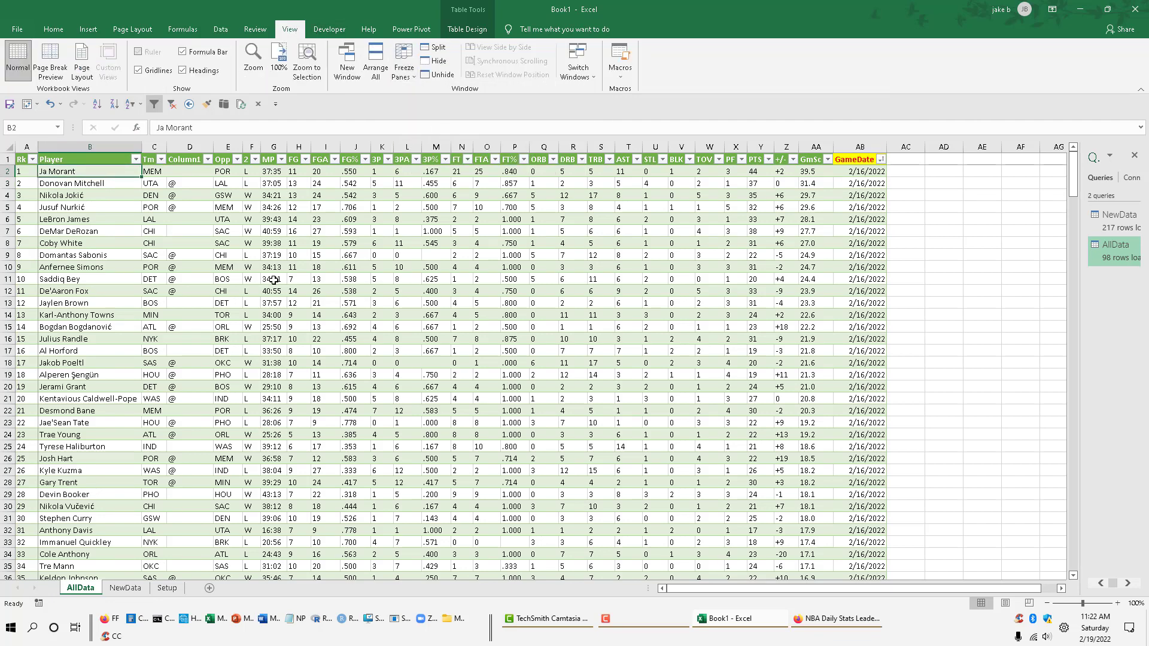
key("ctrl+Down")
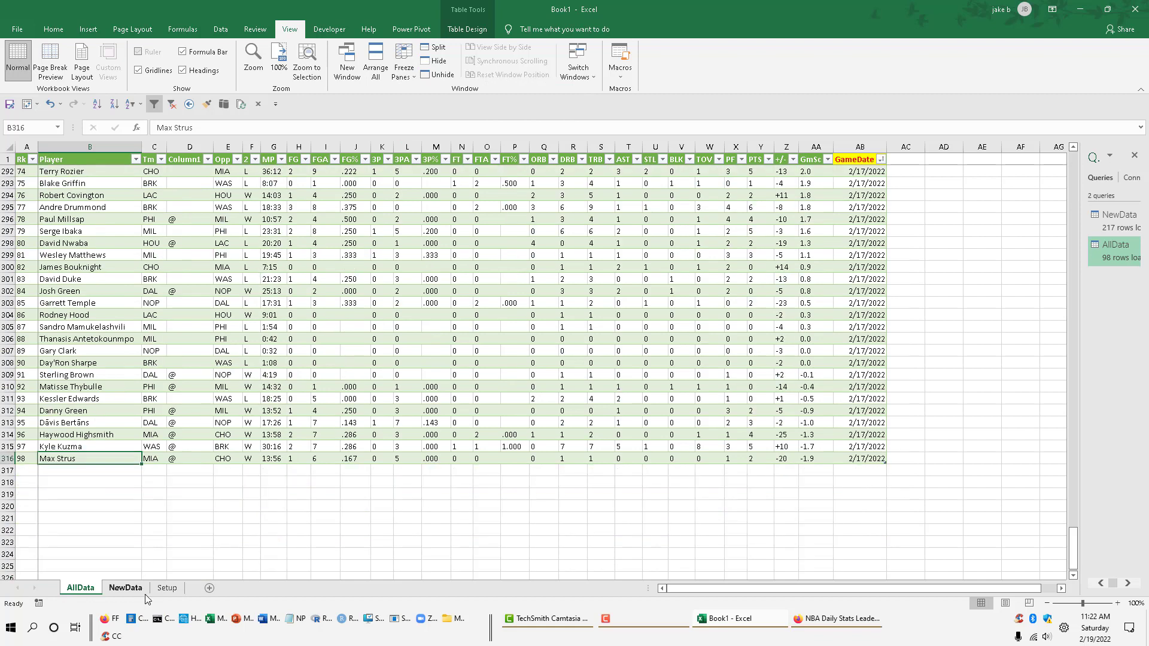
Set the needed date on the Setup sheet to 2/15/2022 and view that day's Basketball Reference page through the generated link
left_click(167, 588)
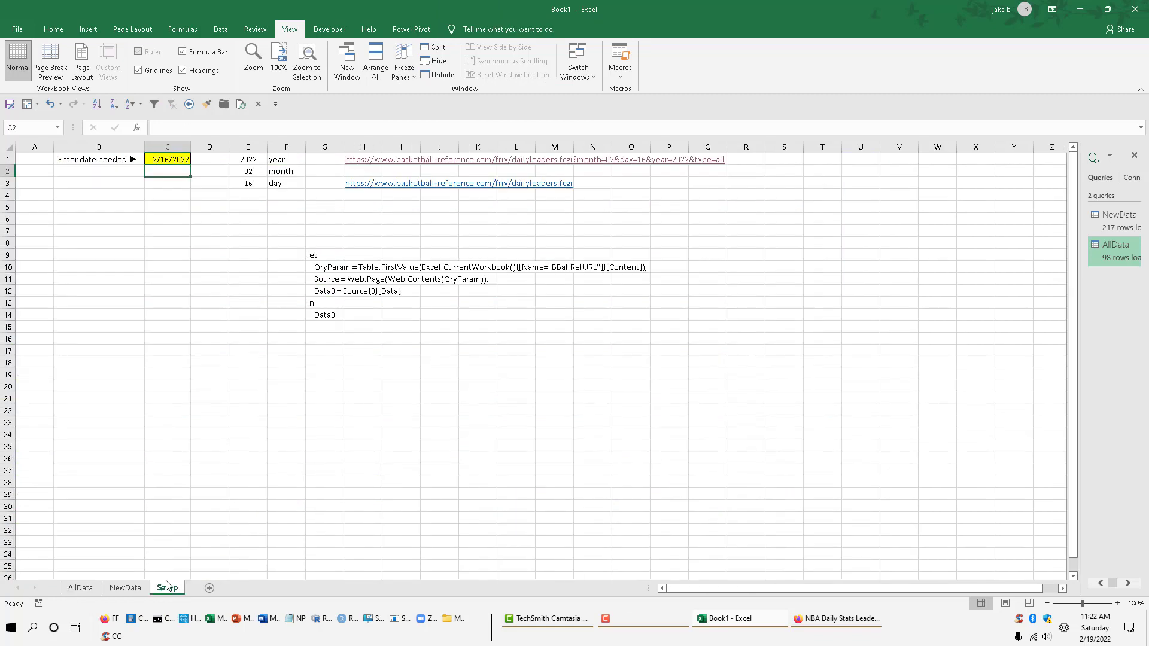
left_click(173, 162)
type("2/")
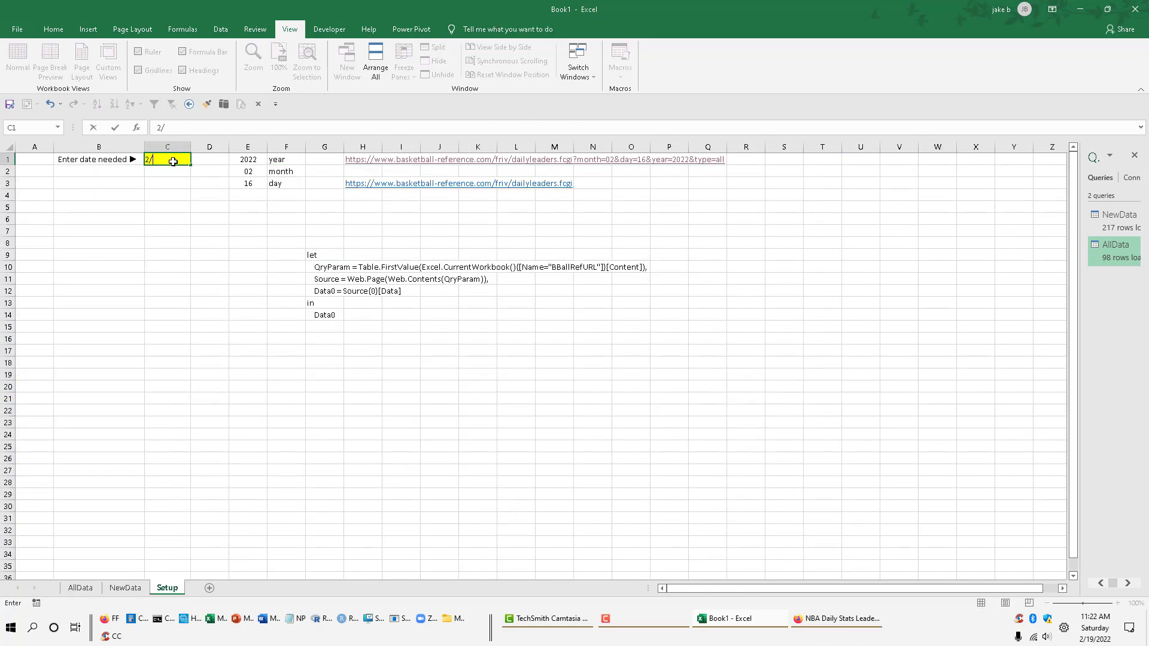
type("15")
key("Return")
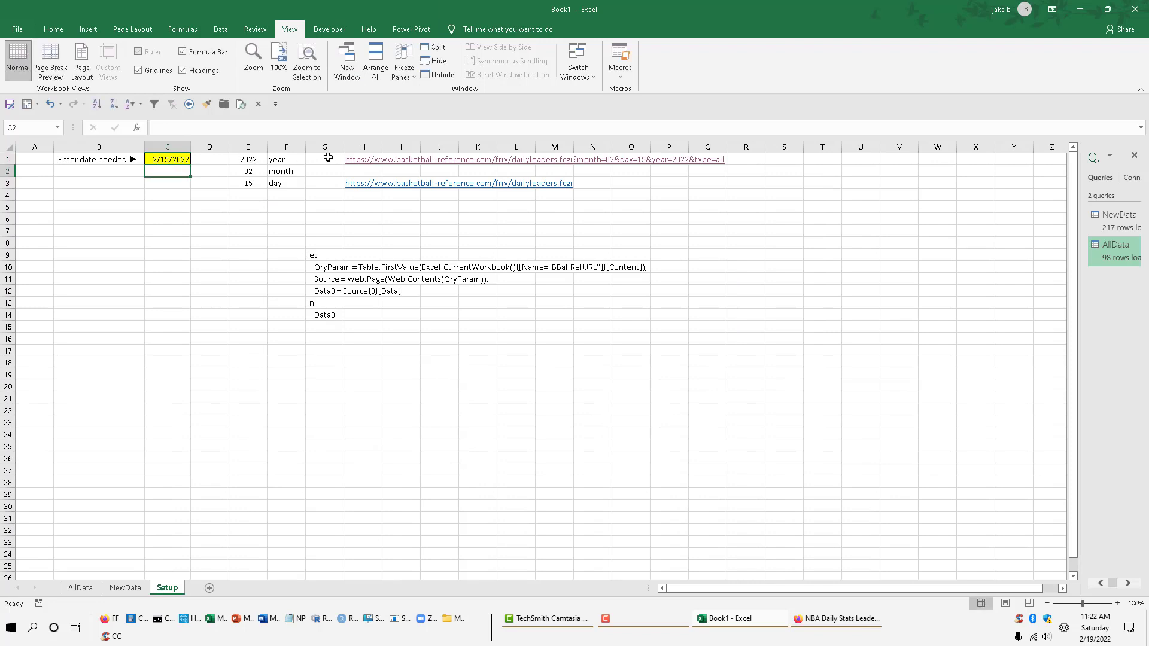
left_click(363, 165)
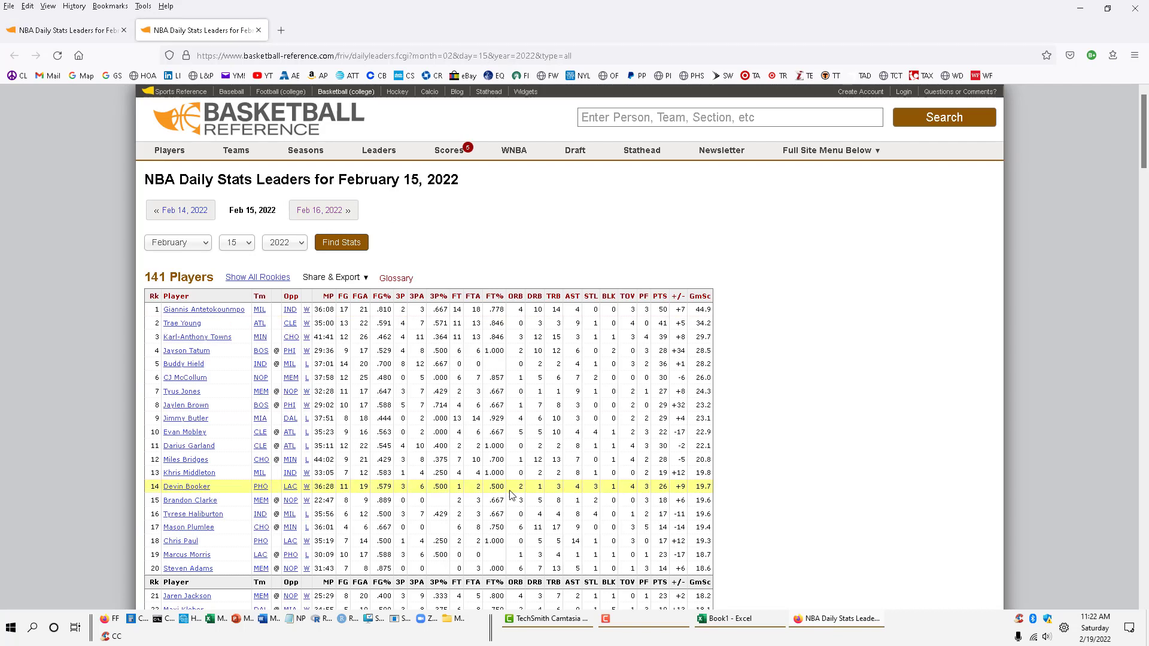
left_click(751, 623)
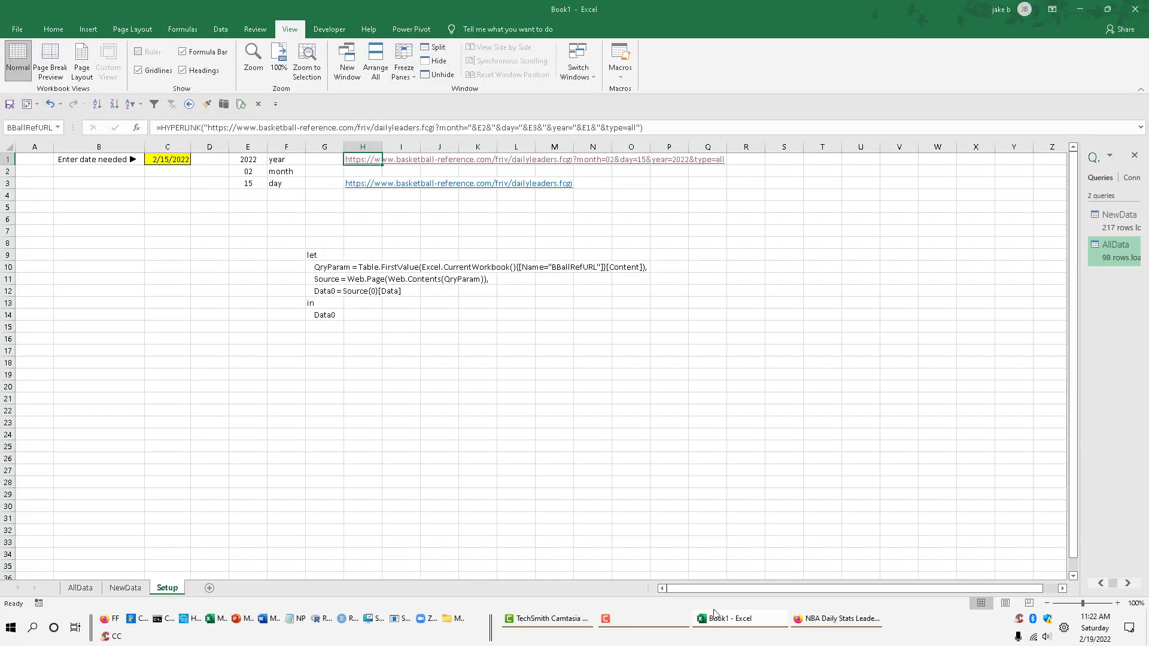
Refresh the NewData query table for the 2/15/2022 date
left_click(125, 587)
left_click(127, 267)
right_click(128, 267)
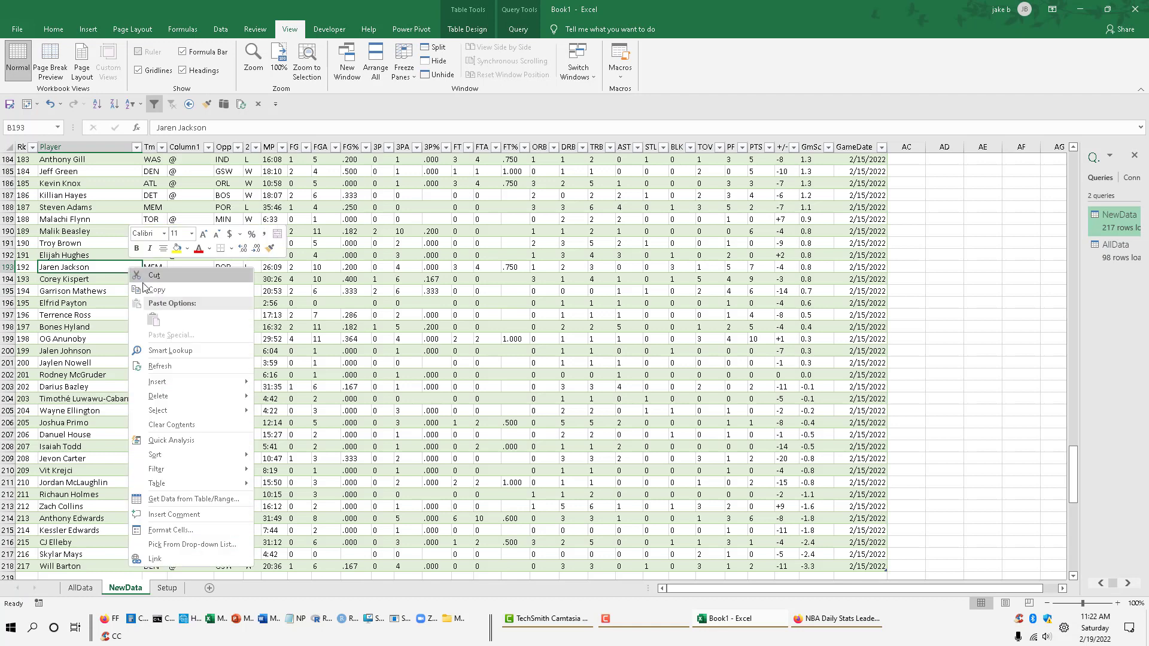
left_click(159, 366)
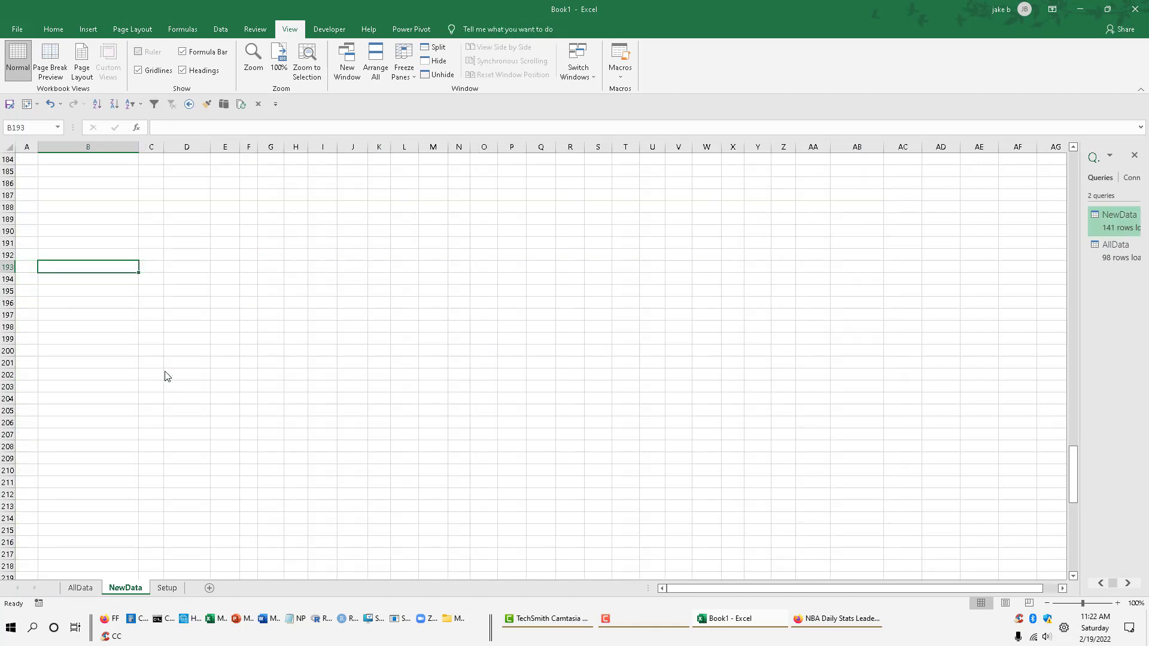
Copy all refreshed 2/15/2022 player rows on the NewData sheet, from cell A2 through the GameDate column
key("ctrl+Home")
key("Down")
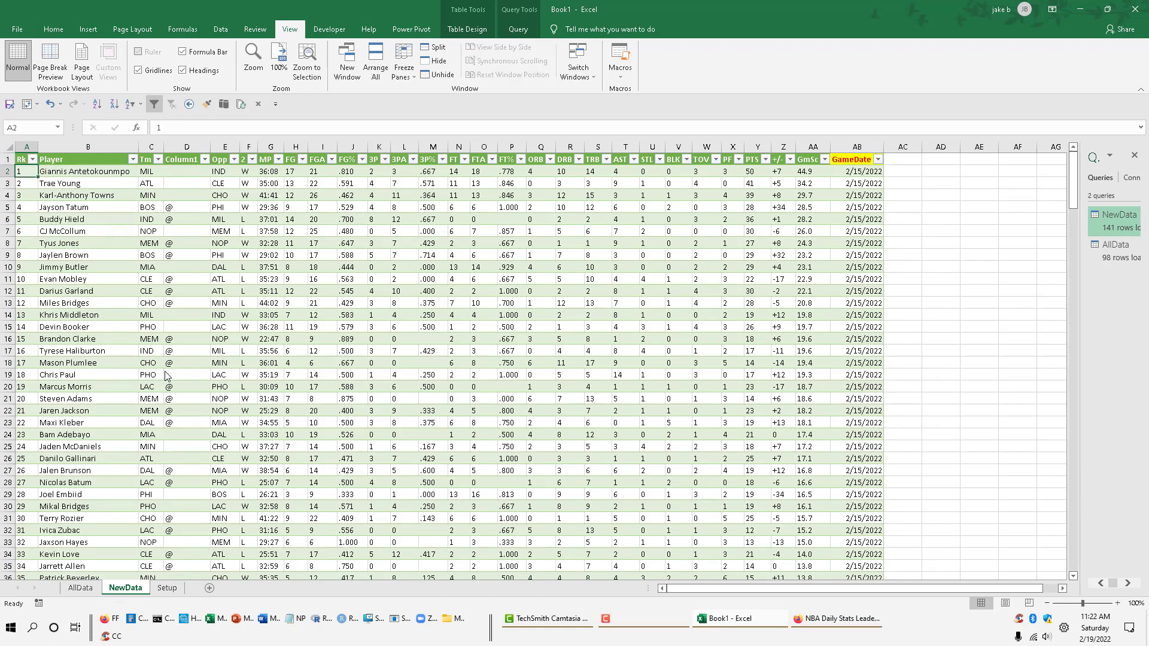
key("ctrl+shift+Down")
key("shift+Right")
key("shift+Right")
key("shift+Right")
key("shift+Right")
key("shift+Right")
key("shift+Right")
key("shift+Right")
key("shift+Right")
key("shift+Right")
key("shift+Right")
key("shift+Right")
key("shift+Right")
key("shift+Right")
key("shift+Right")
key("shift+Right")
key("shift+Right")
key("shift+Right")
key("shift+Right")
key("shift+Right")
key("shift+Right")
key("shift+Right")
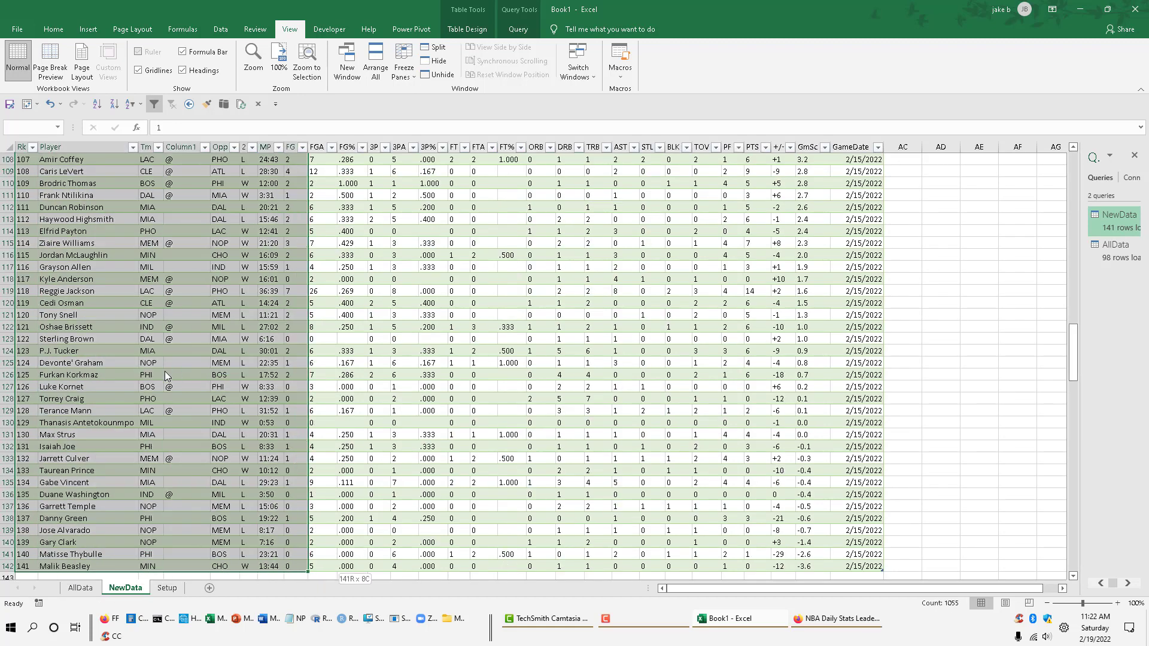
key("shift+Right")
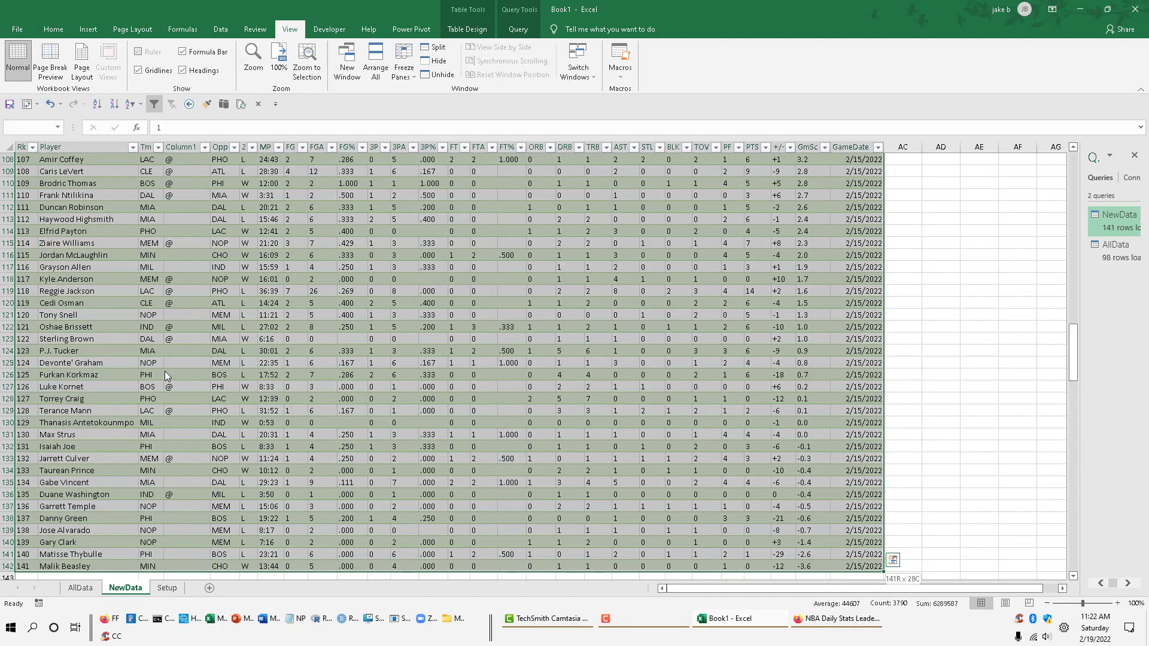
key("ctrl+c")
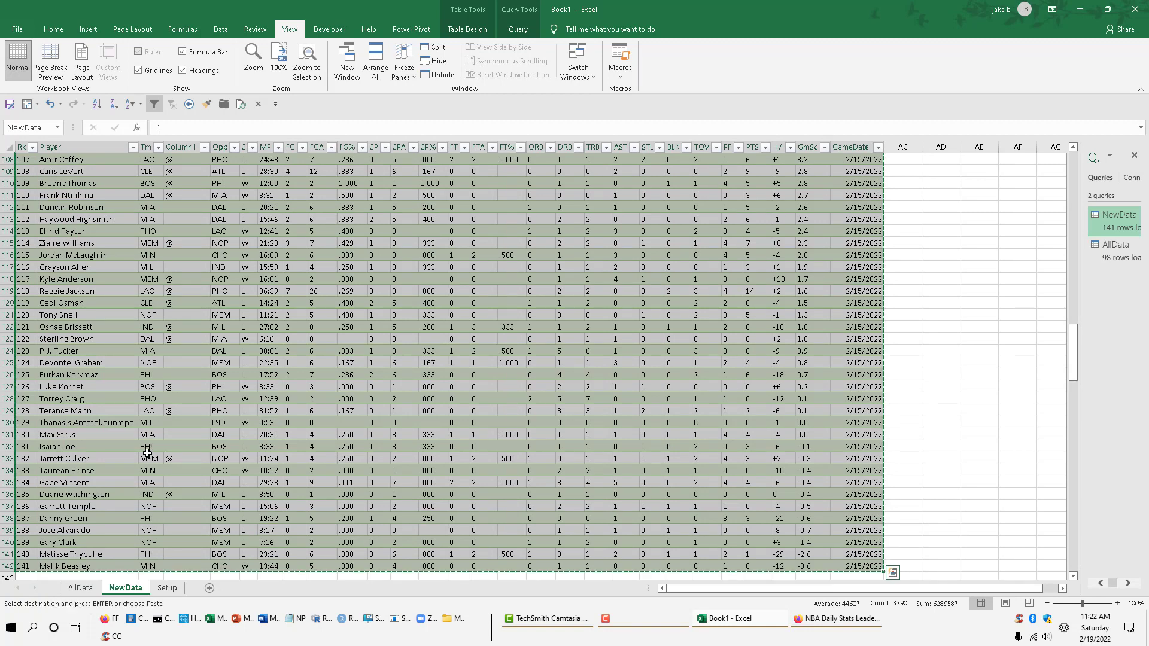
Append the copied 2/15/2022 rows as values to AllData starting at cell A317, and check their GameDate entries
left_click(89, 589)
left_click(24, 471)
right_click(24, 471)
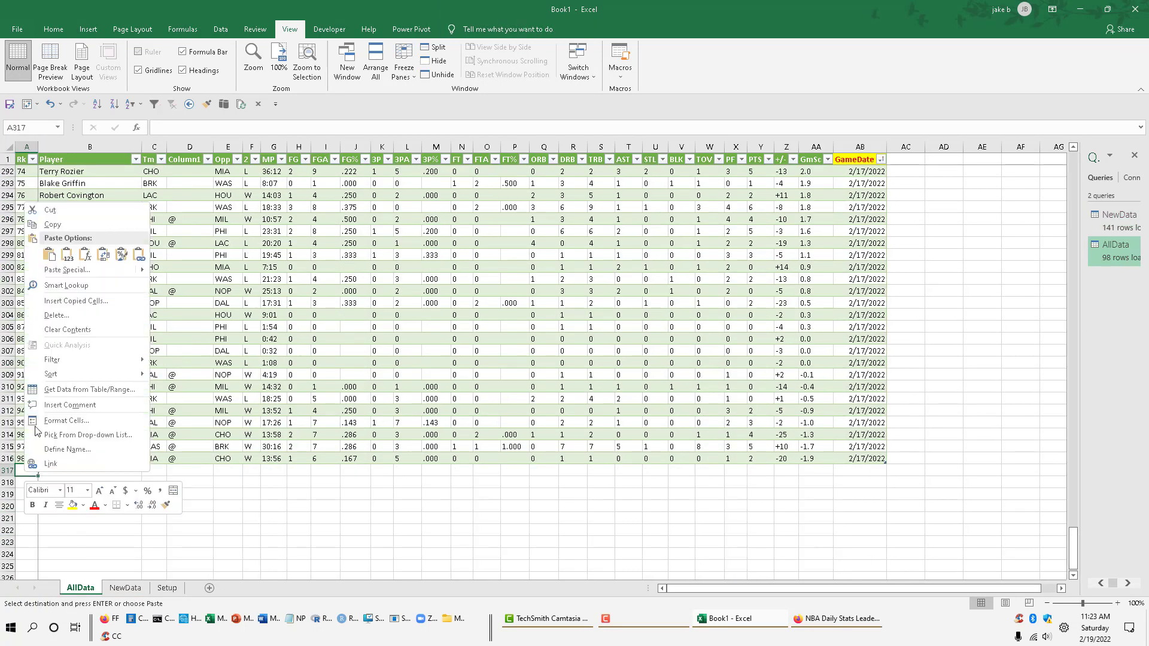
left_click(69, 261)
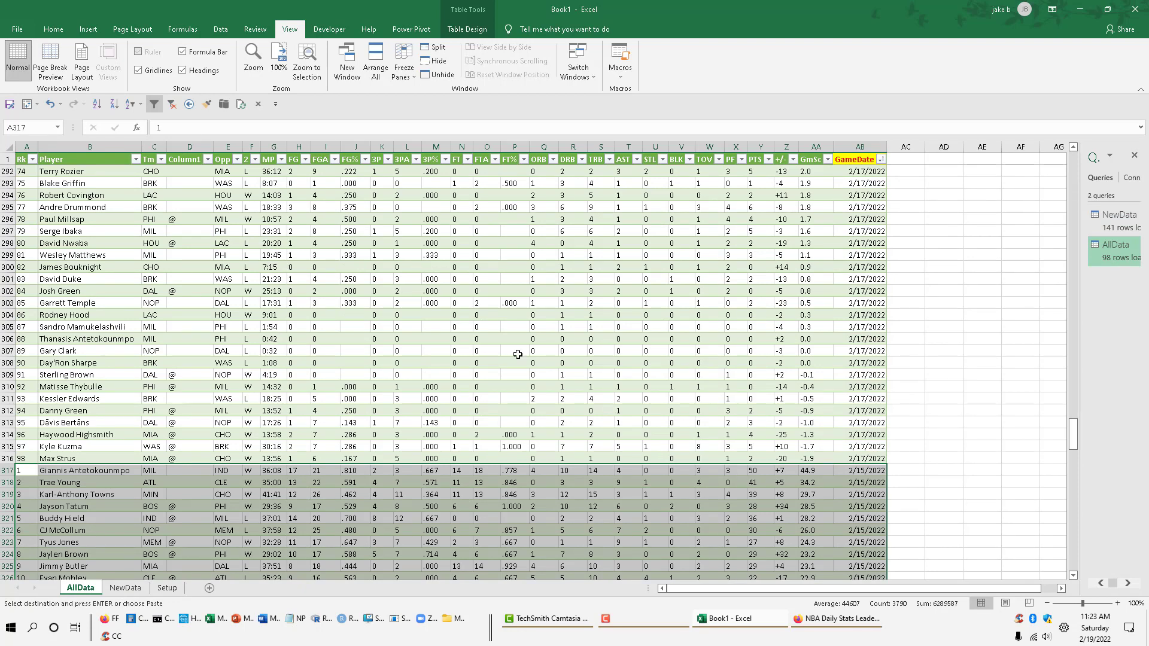
left_click(866, 482)
scroll(883, 383, "down", 3)
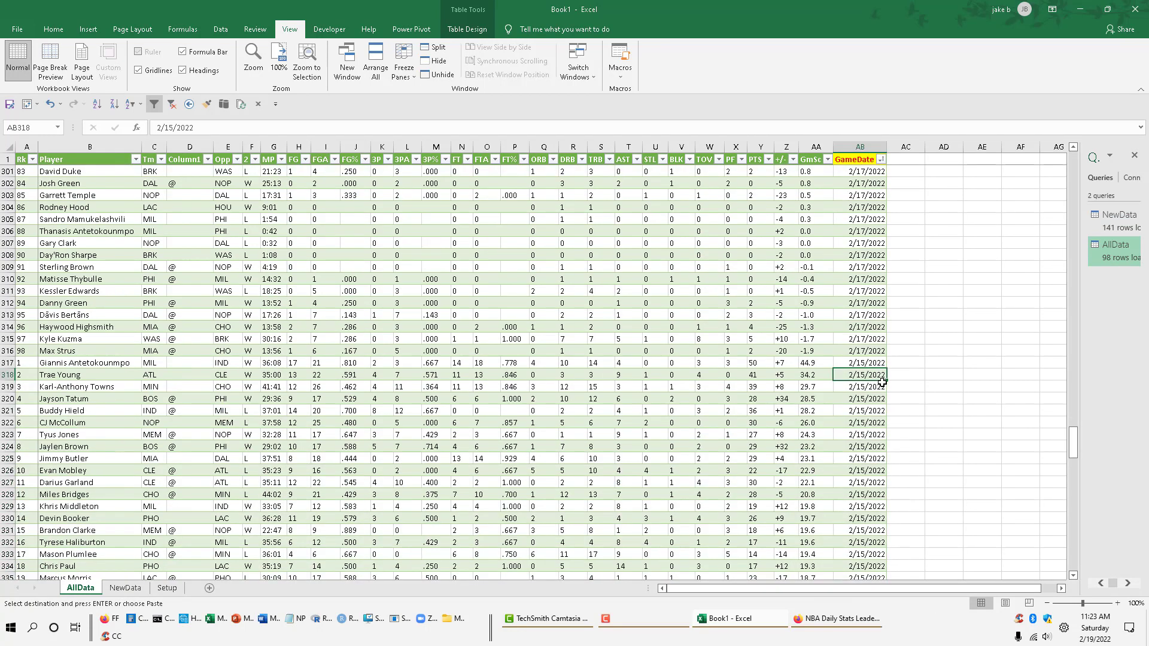
Sort the extended AllData table by GameDate in ascending order, including the newly appended 2/15/2022 rows
left_click_drag(1073, 448, 1073, 168)
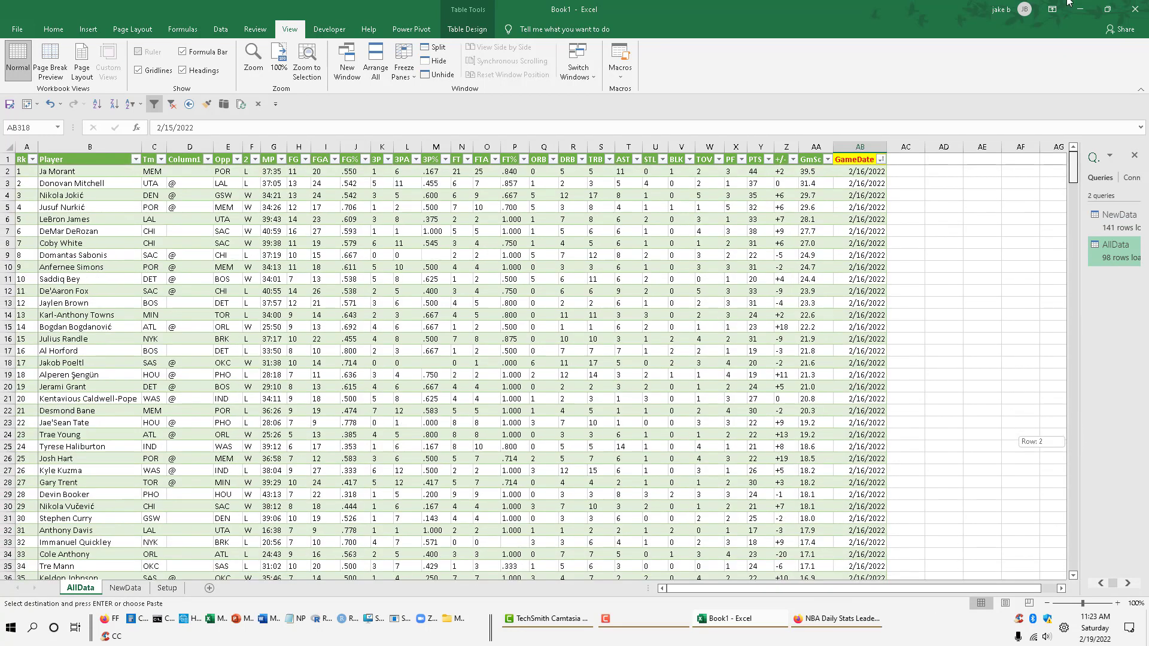
left_click(860, 207)
left_click(101, 105)
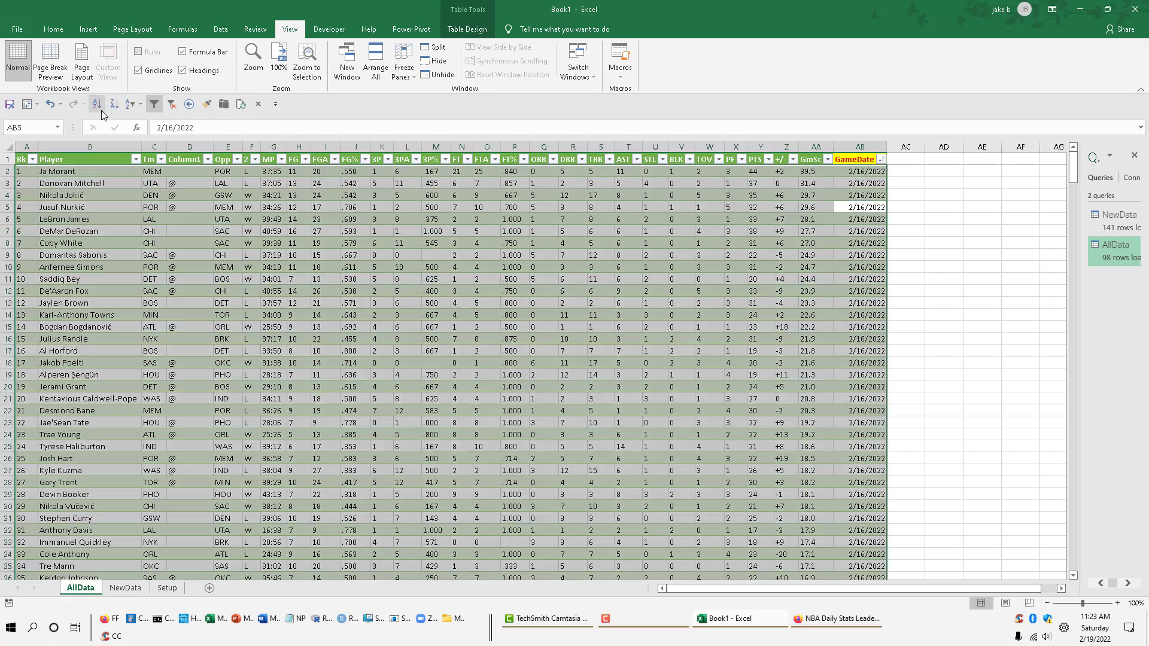
left_click(22, 159)
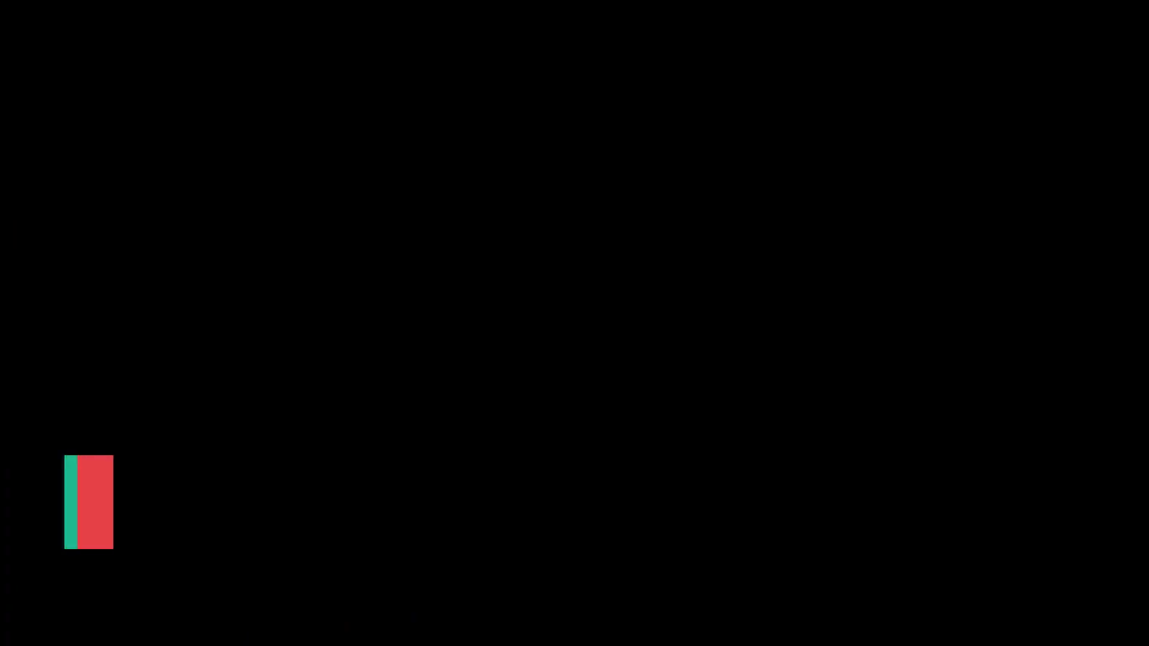